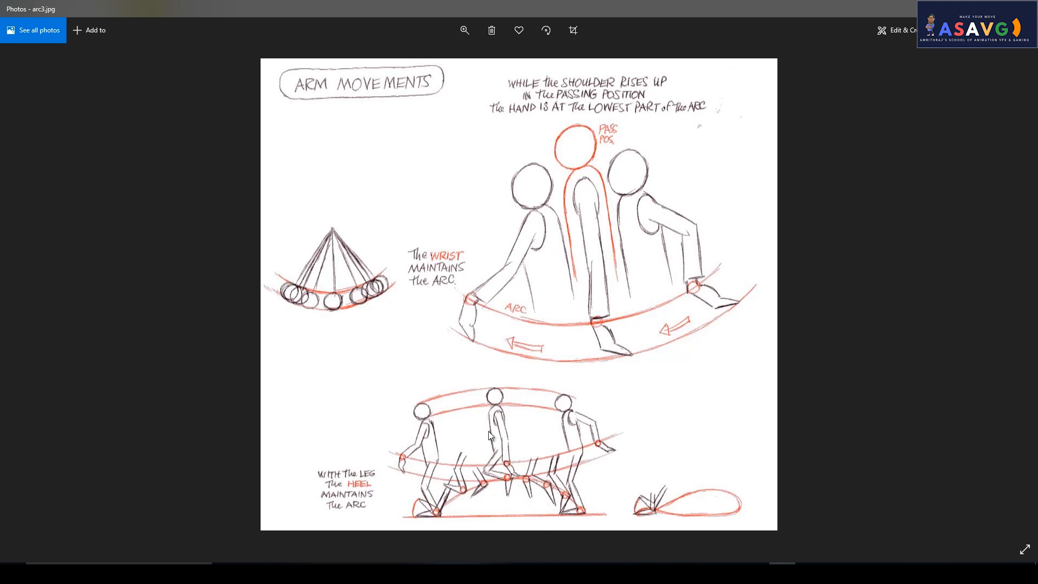
# - Close the arc3 reference image and view arc4 from the followthrought folder to study how the arm and foot follow arcs
pyautogui.hotkey('alt', 'F4')
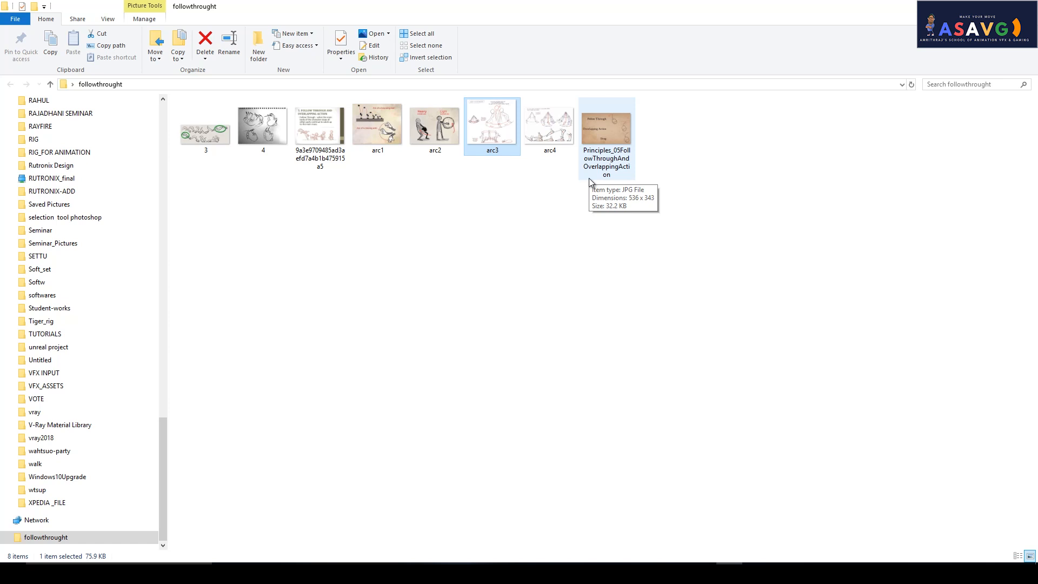
pyautogui.doubleClick(550, 138)
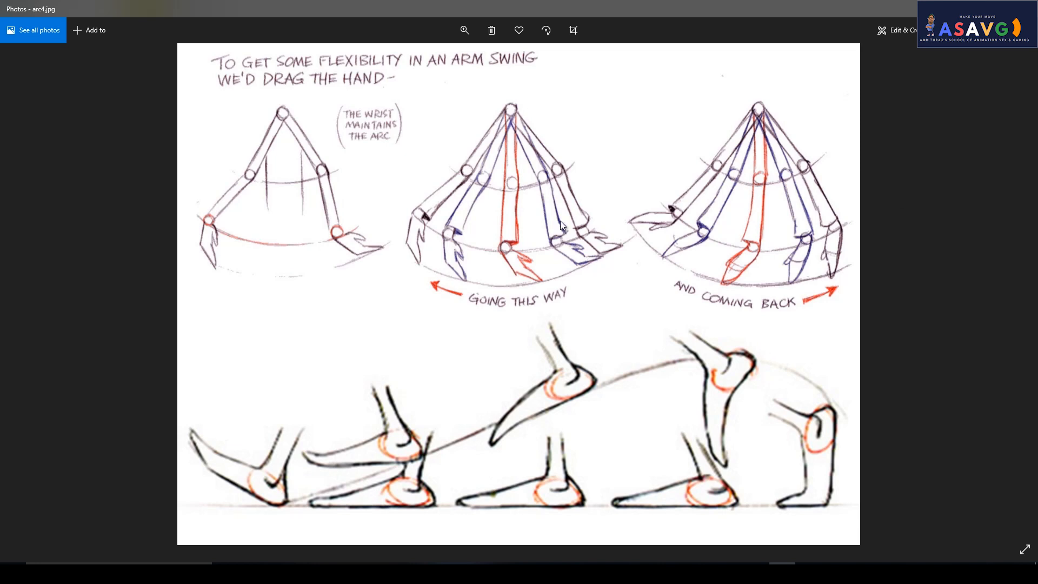
pyautogui.hotkey('alt', 'F4')
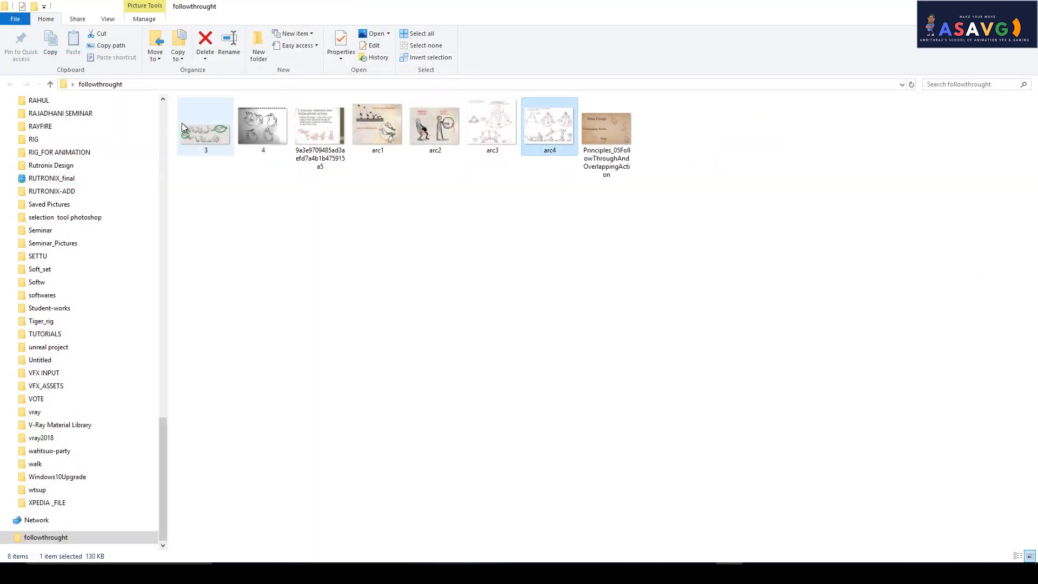
pyautogui.click(203, 137)
pyautogui.click(315, 139)
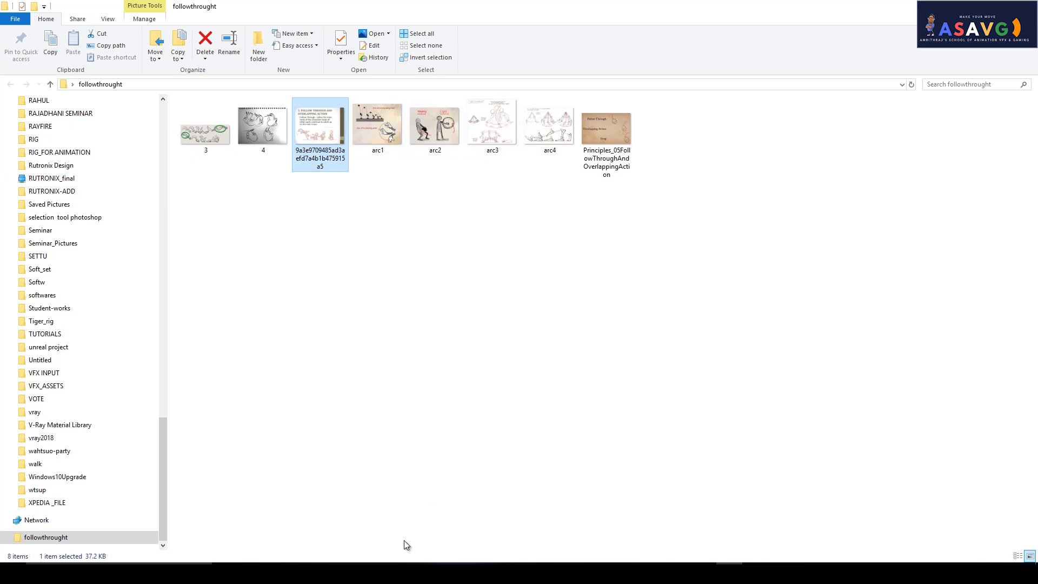
# - Switch to 3ds Max and select the green hip ring control of the flour sack rig
pyautogui.hotkey('alt', 'Tab')
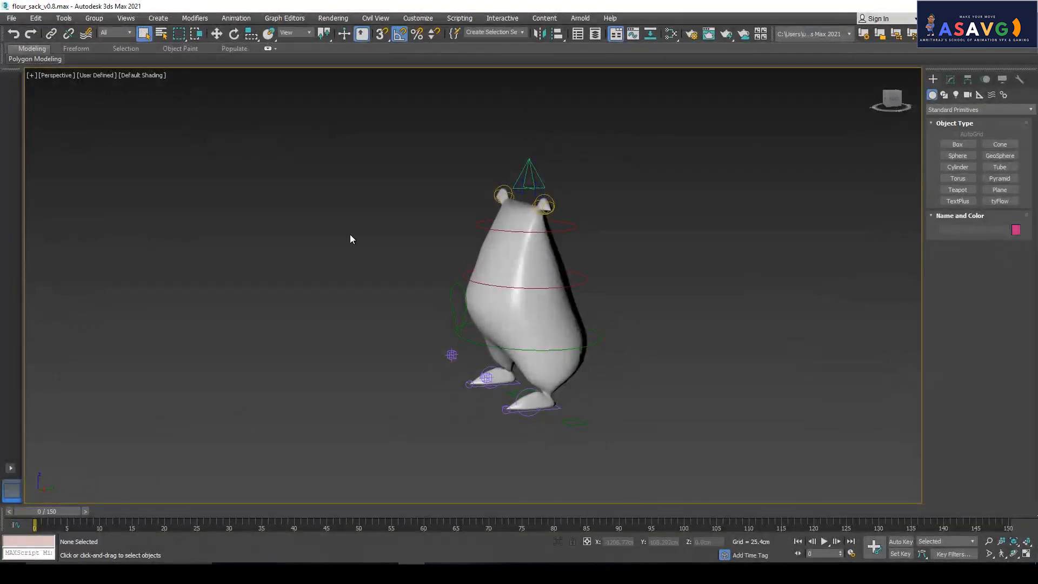
pyautogui.moveTo(436, 338); pyautogui.dragTo(382, 382, button='middle')
pyautogui.scroll(4, 454, 365)
pyautogui.click(382, 385)
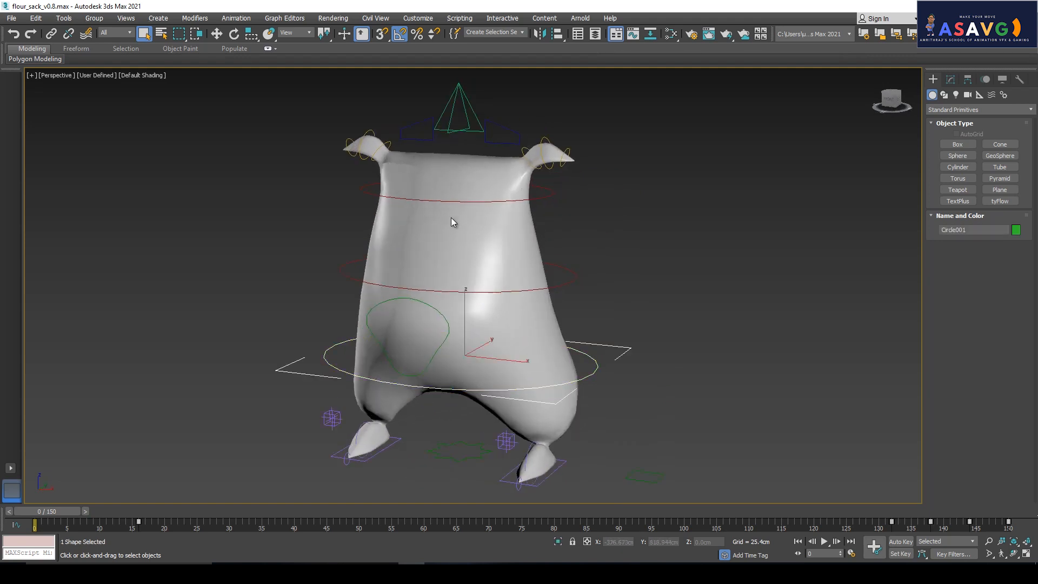
# - Try moving the cone control above the flour sack's head, and undo the moves
pyautogui.moveTo(445, 251); pyautogui.dragTo(440, 261, button='middle')
pyautogui.click(446, 130)
pyautogui.press('w')
pyautogui.scroll(-5, 464, 227)
pyautogui.moveTo(466, 245); pyautogui.dragTo(480, 217)
pyautogui.scroll(4, 451, 283)
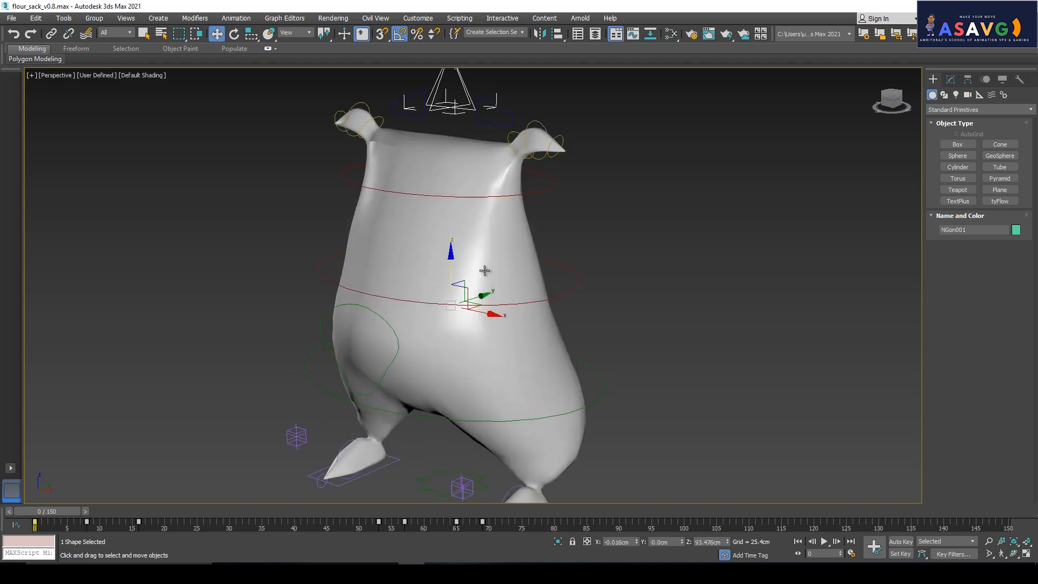
pyautogui.click(458, 257)
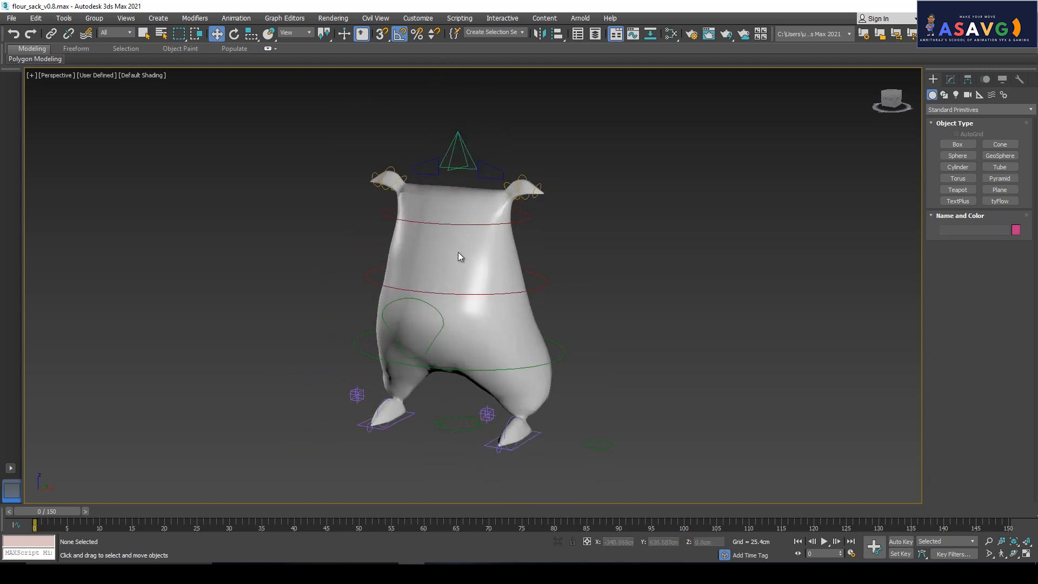
pyautogui.click(457, 153)
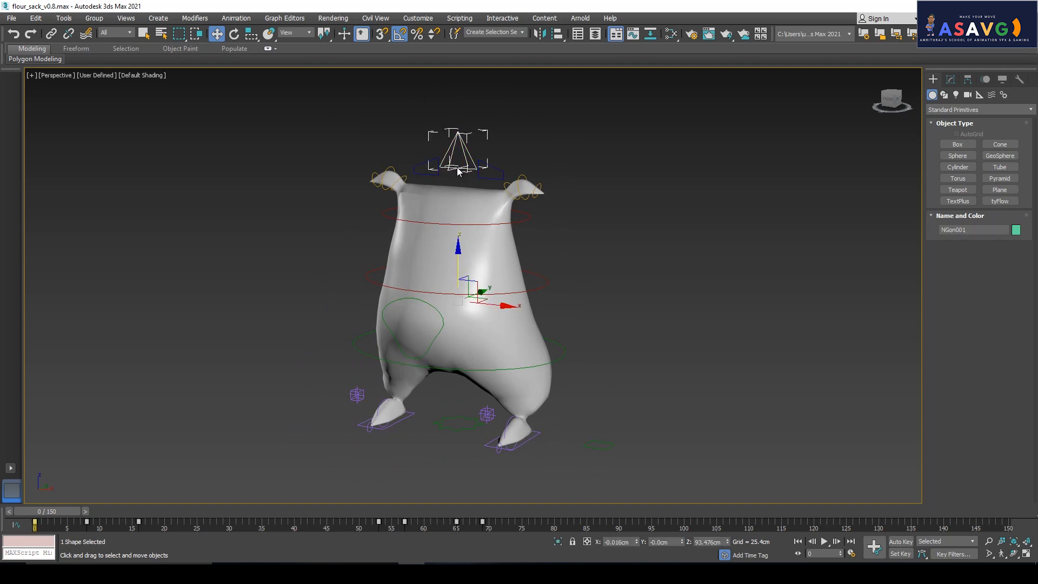
pyautogui.click(459, 258)
pyautogui.hotkey('ctrl', 'z')
pyautogui.moveTo(460, 253)
pyautogui.mouseDown()
pyautogui.moveTo(461, 281)
pyautogui.moveTo(460, 253)
pyautogui.moveTo(461, 268)
pyautogui.mouseUp()
pyautogui.hotkey('ctrl', 'z')
# - Try out the belly control and the middle torso ring, and undo the pose changes
pyautogui.click(399, 299)
pyautogui.press('e')
pyautogui.moveTo(392, 306); pyautogui.dragTo(390, 311)
pyautogui.click(475, 295)
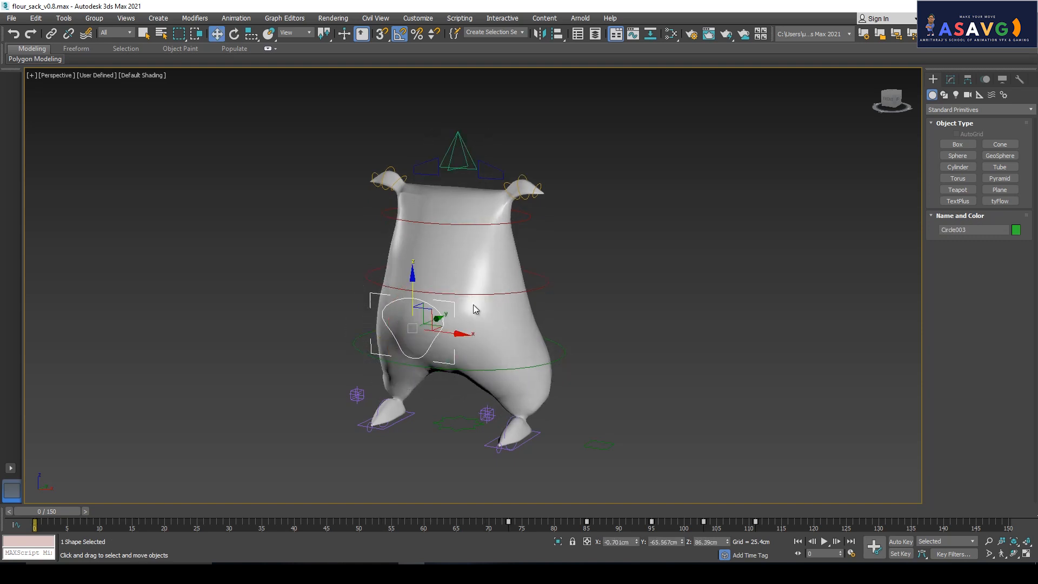
pyautogui.moveTo(432, 277)
pyautogui.mouseDown()
pyautogui.moveTo(436, 251)
pyautogui.moveTo(433, 291)
pyautogui.mouseUp()
pyautogui.hotkey('ctrl', 'z')
# - Try rotating the upper red torso ring, and undo the rotation
pyautogui.click(401, 221)
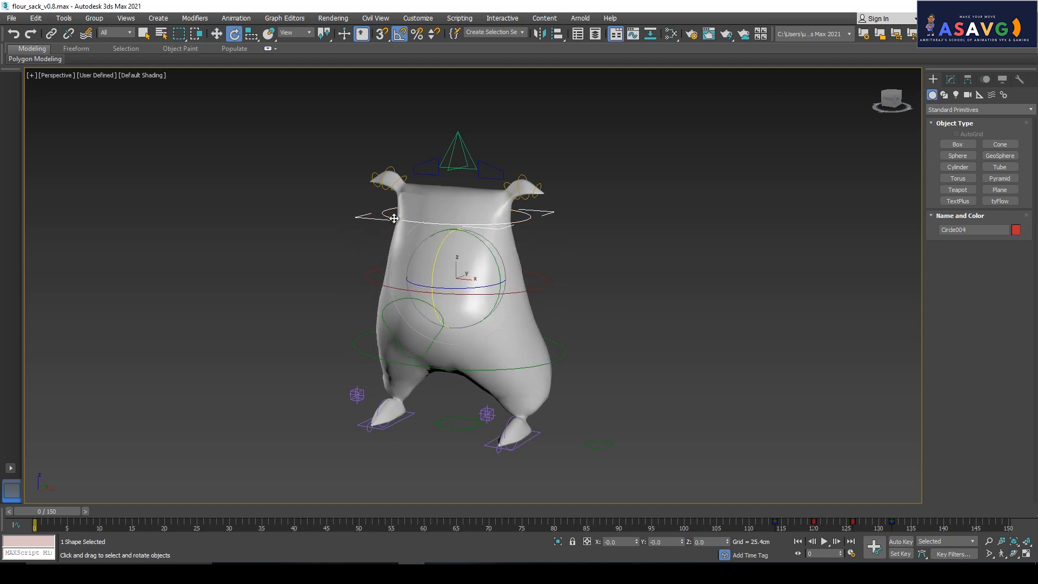
pyautogui.moveTo(434, 262)
pyautogui.mouseDown()
pyautogui.moveTo(433, 245)
pyautogui.moveTo(439, 296)
pyautogui.moveTo(438, 280)
pyautogui.mouseUp()
pyautogui.click(454, 165)
pyautogui.hotkey('ctrl', 'z')
# - Try rotating the green hip ring around the flour sack's lower body
pyautogui.click(375, 353)
pyautogui.click(374, 360)
pyautogui.moveTo(423, 339); pyautogui.dragTo(438, 335)
pyautogui.press('w')
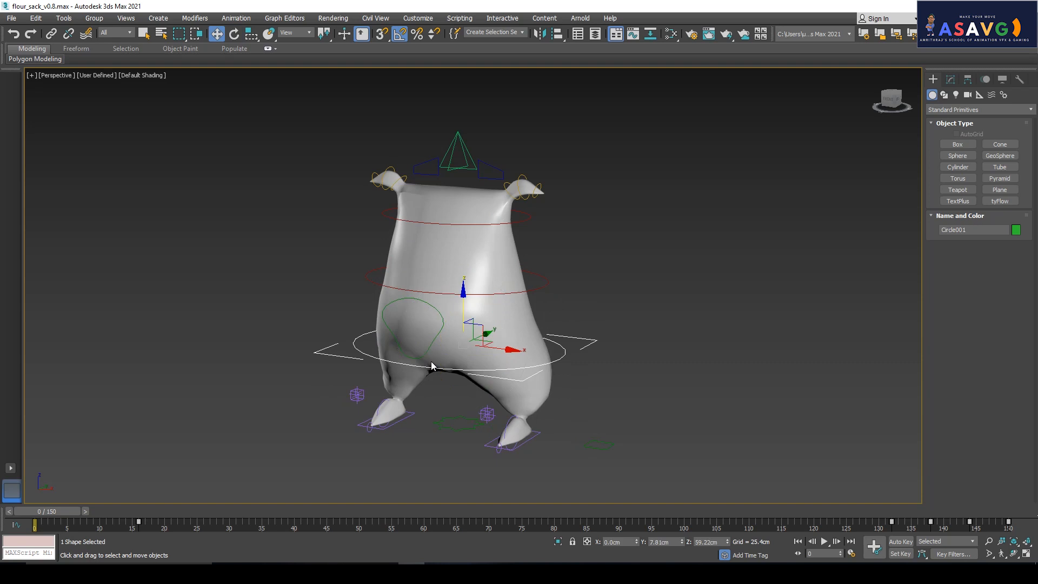
# - Try rotating the middle red torso ring 25 degrees about X, and undo the rotation
pyautogui.keyDown('alt'); pyautogui.moveTo(547, 303); pyautogui.dragTo(519, 300, button='middle'); pyautogui.keyUp('alt')
pyautogui.click(516, 292)
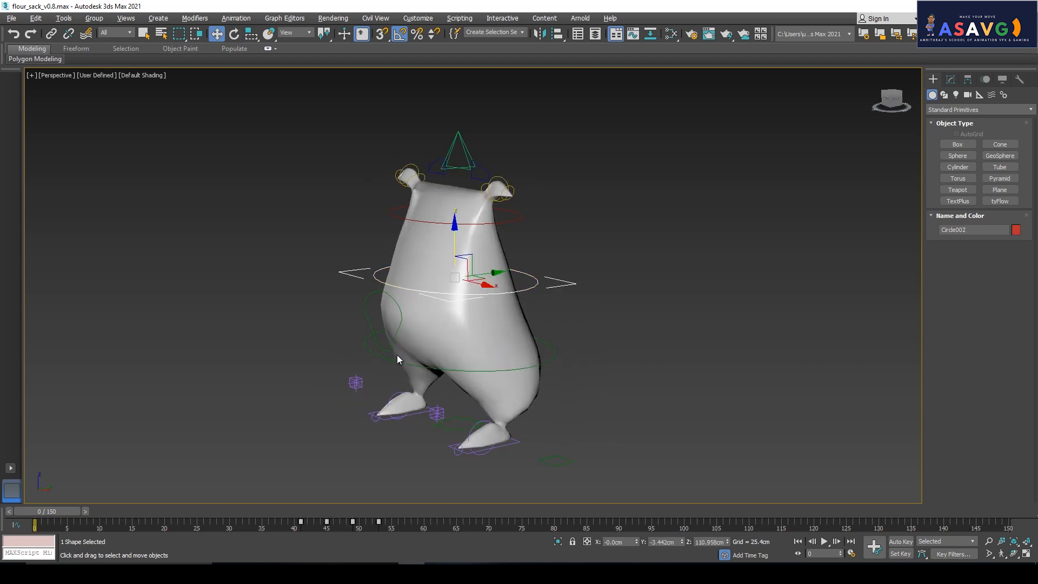
pyautogui.keyDown('alt'); pyautogui.moveTo(397, 355); pyautogui.dragTo(447, 356, button='middle'); pyautogui.keyUp('alt')
pyautogui.press('e')
pyautogui.moveTo(439, 308); pyautogui.dragTo(437, 316)
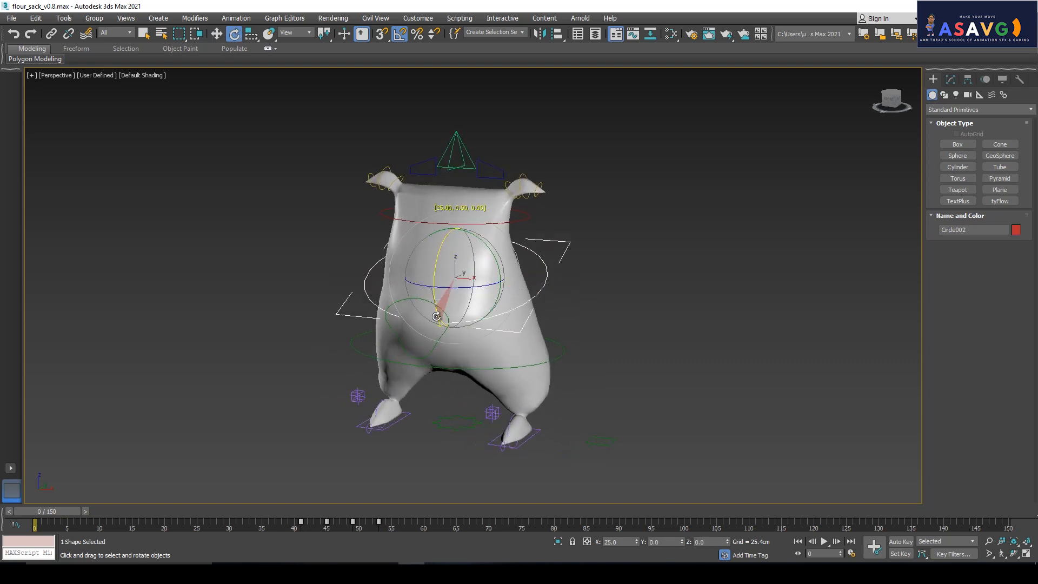
pyautogui.hotkey('ctrl', 'z')
# - Try rotating the flour sack's upper body with the upper torso ring and the cone control
pyautogui.press('w')
pyautogui.click(424, 225)
pyautogui.press('e')
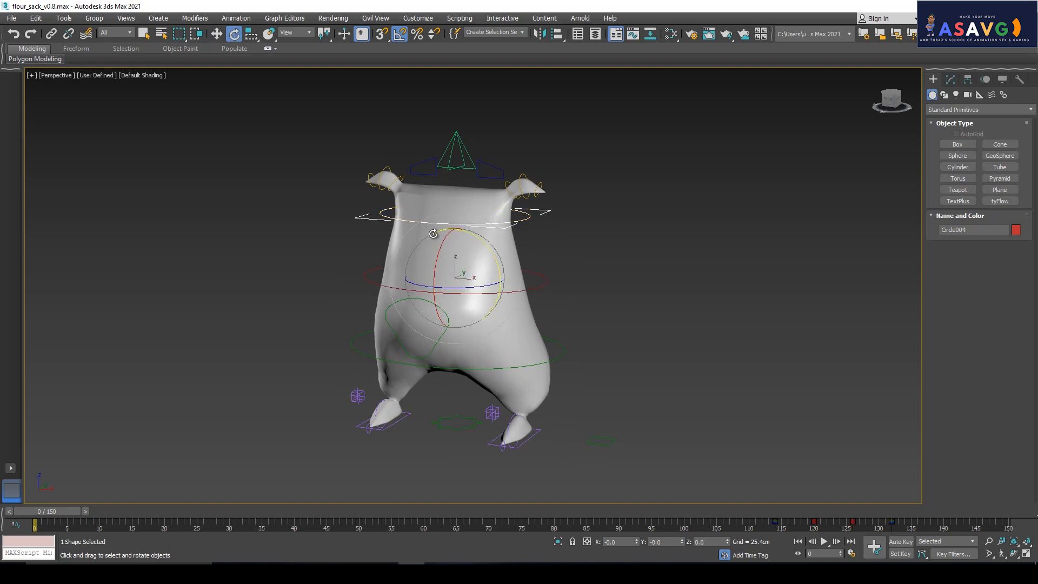
pyautogui.click(449, 170)
pyautogui.moveTo(432, 284); pyautogui.dragTo(457, 253)
pyautogui.press('w')
pyautogui.click(485, 224)
pyautogui.moveTo(596, 368); pyautogui.dragTo(550, 342, button='middle')
# - Try moving the whole rig with the ctrl_main control between the feet, and undo the move
pyautogui.click(455, 397)
pyautogui.keyDown('alt'); pyautogui.moveTo(470, 419); pyautogui.dragTo(453, 418, button='middle'); pyautogui.keyUp('alt')
pyautogui.moveTo(493, 388); pyautogui.dragTo(580, 443)
pyautogui.keyDown('alt'); pyautogui.moveTo(498, 407); pyautogui.dragTo(536, 401, button='middle'); pyautogui.keyUp('alt')
pyautogui.hotkey('ctrl', 'z')
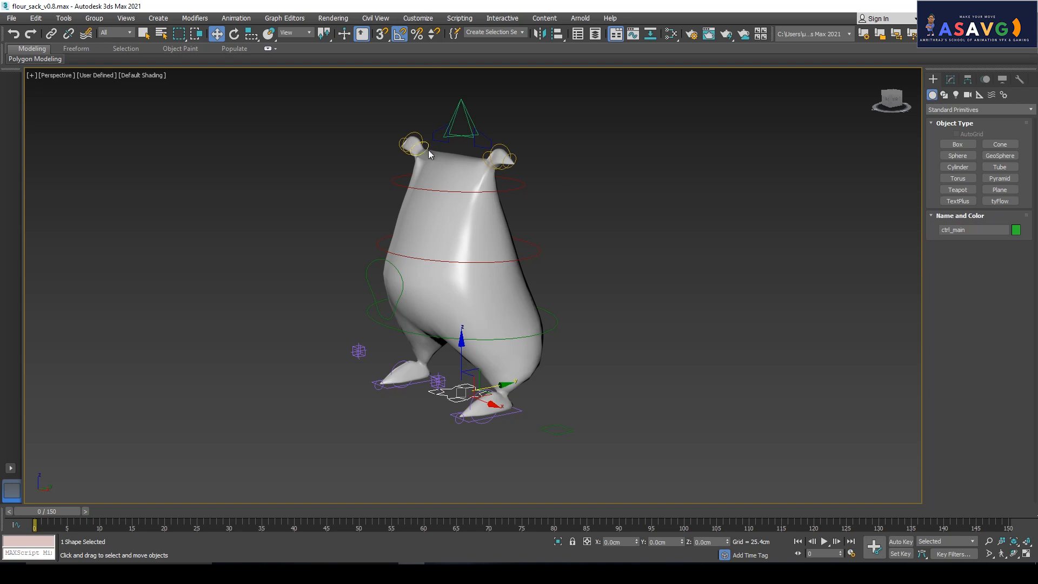
# - Try lowering the ctrl_main control about 29 cm along Z, and cancel the move
pyautogui.keyDown('alt'); pyautogui.moveTo(472, 344); pyautogui.dragTo(499, 364, button='middle'); pyautogui.keyUp('alt')
pyautogui.moveTo(476, 356); pyautogui.dragTo(494, 395)
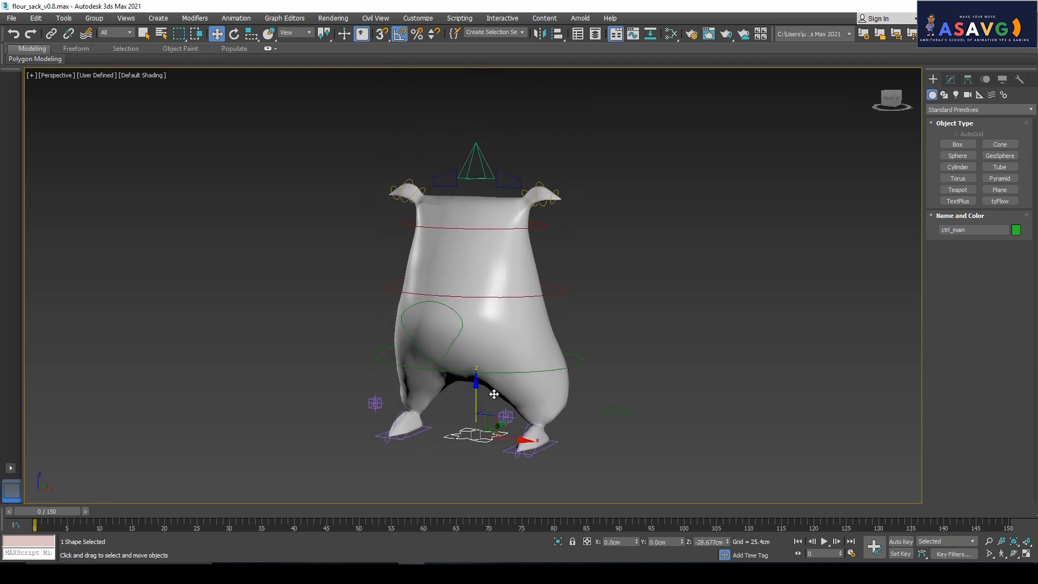
pyautogui.rightClick(495, 394)
pyautogui.scroll(-3, 553, 346)
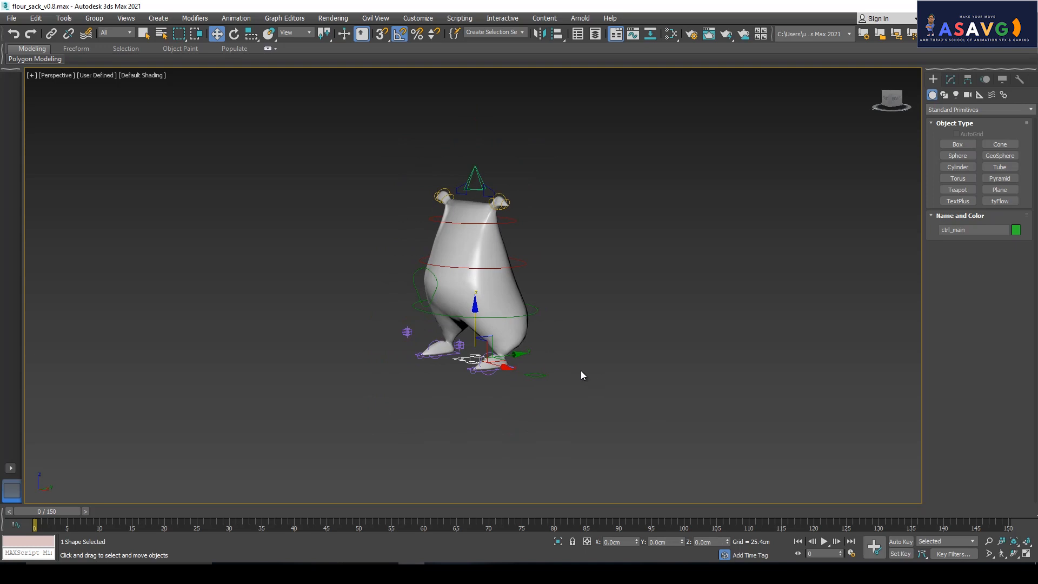
pyautogui.scroll(4, 557, 367)
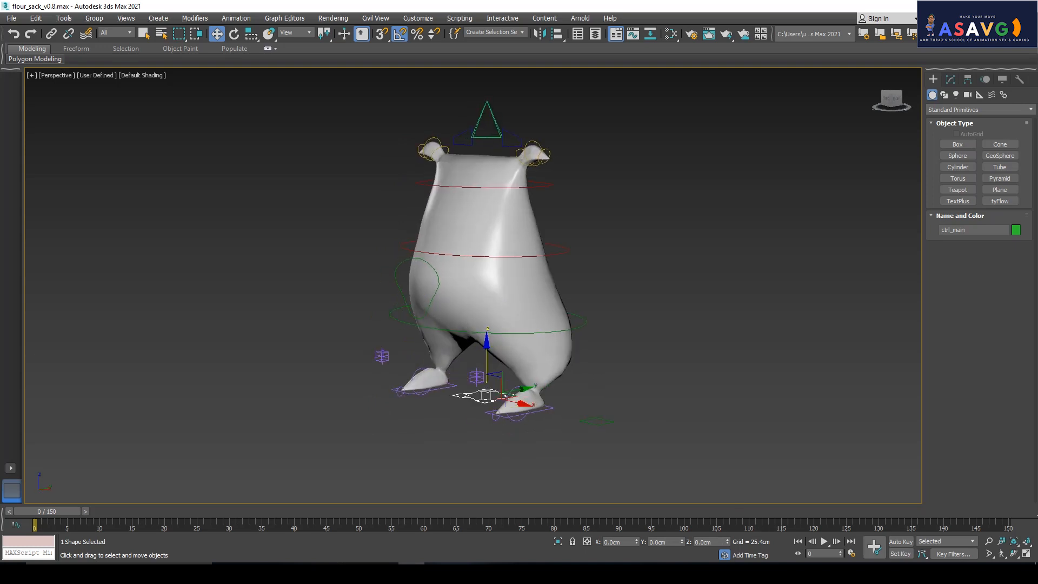
# - Set the animation's end time to frame 50 in the time configuration
pyautogui.click(854, 554)
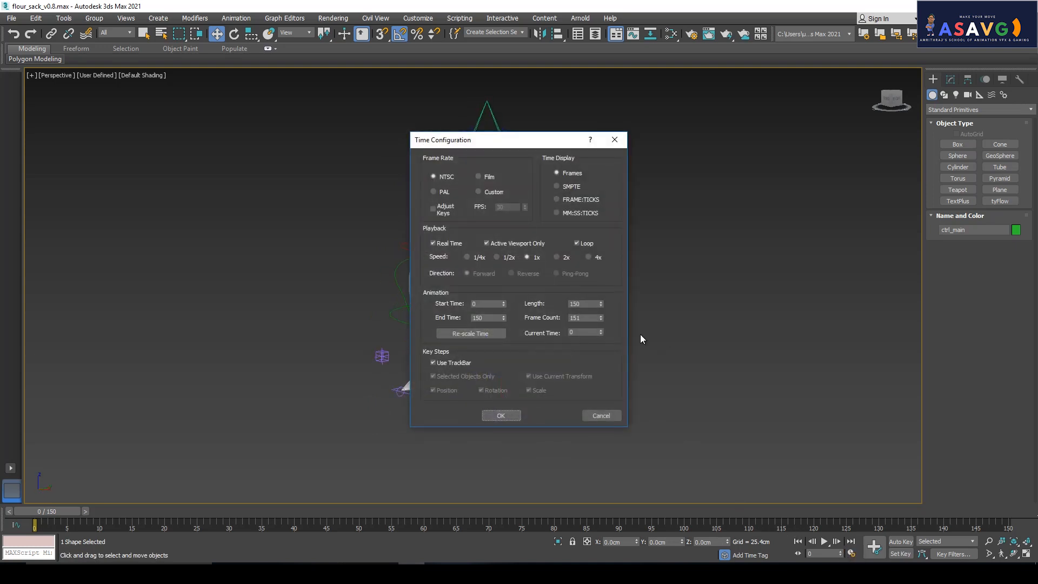
pyautogui.doubleClick(487, 318)
pyautogui.click(501, 416)
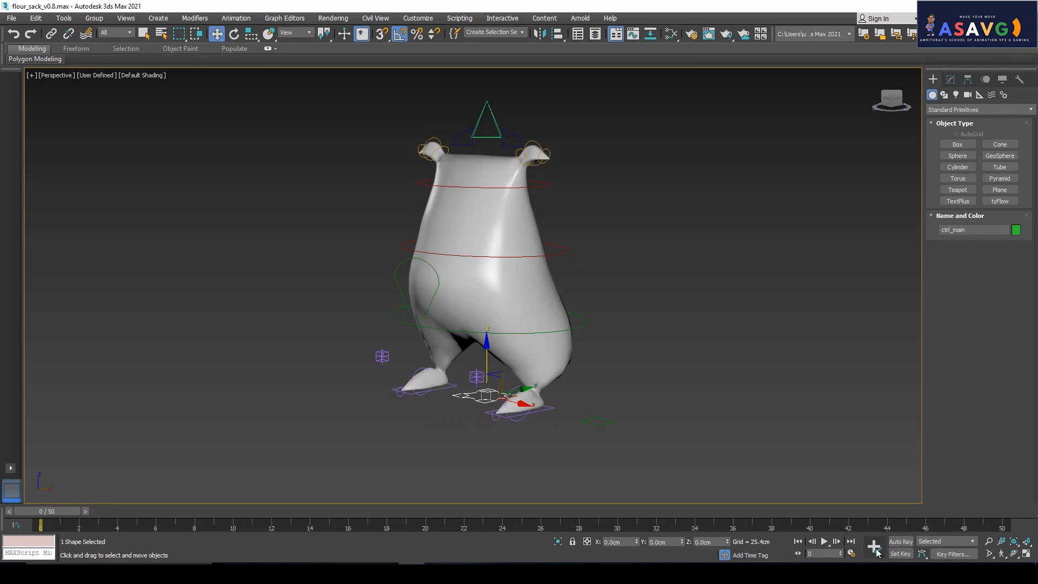
# - Turn on Auto Key and select all the flour sack's rig controls
pyautogui.click(901, 542)
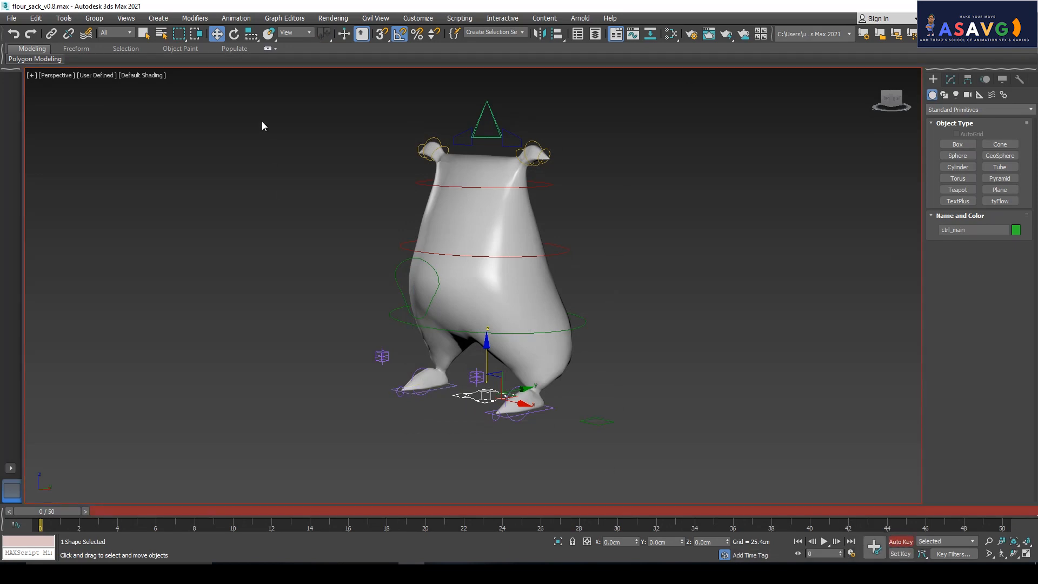
pyautogui.moveTo(681, 443); pyautogui.dragTo(682, 444)
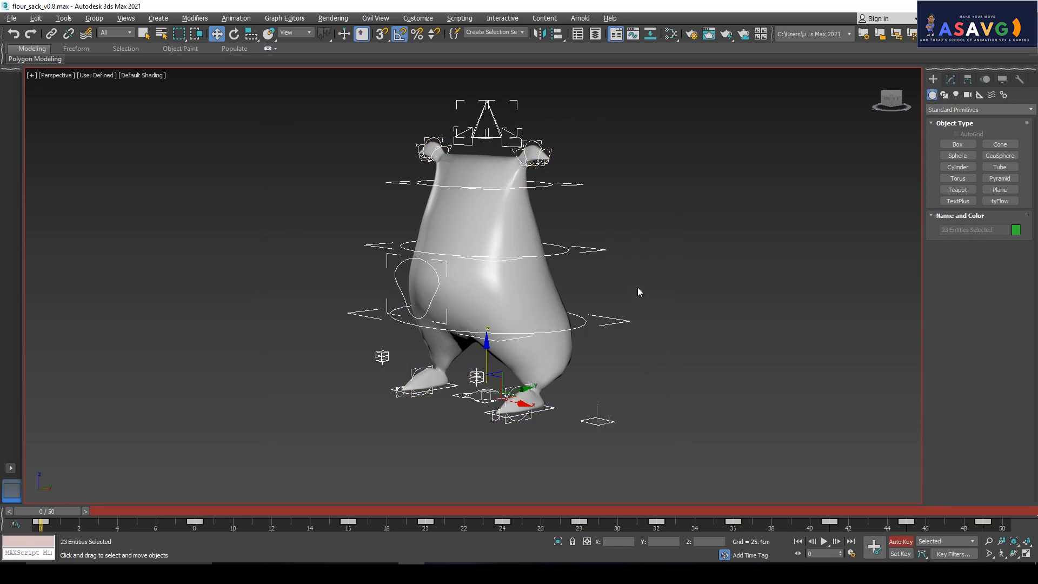
pyautogui.moveTo(638, 288); pyautogui.dragTo(614, 299, button='middle')
pyautogui.click(235, 149)
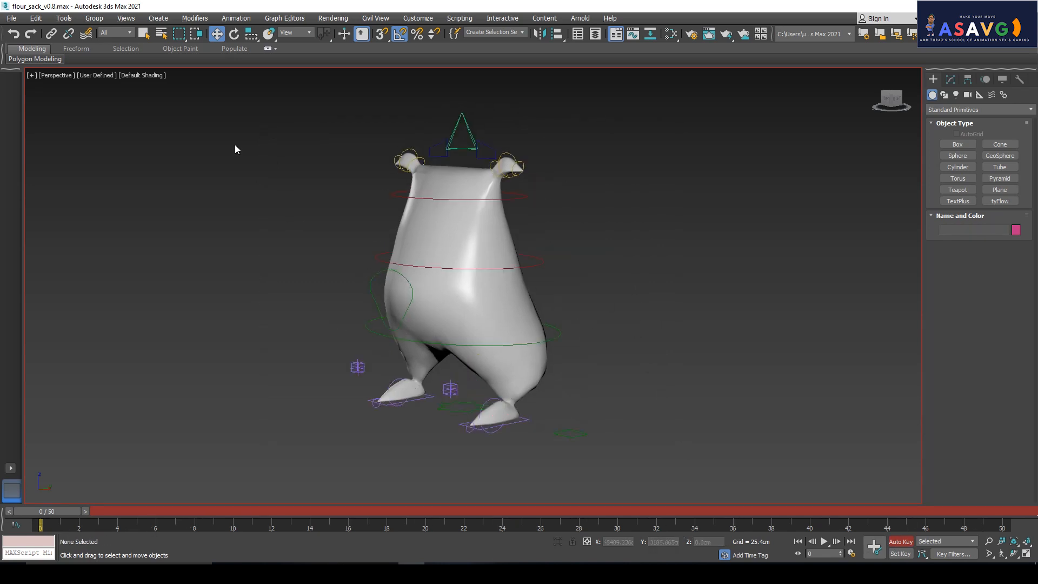
pyautogui.moveTo(773, 434); pyautogui.dragTo(819, 452)
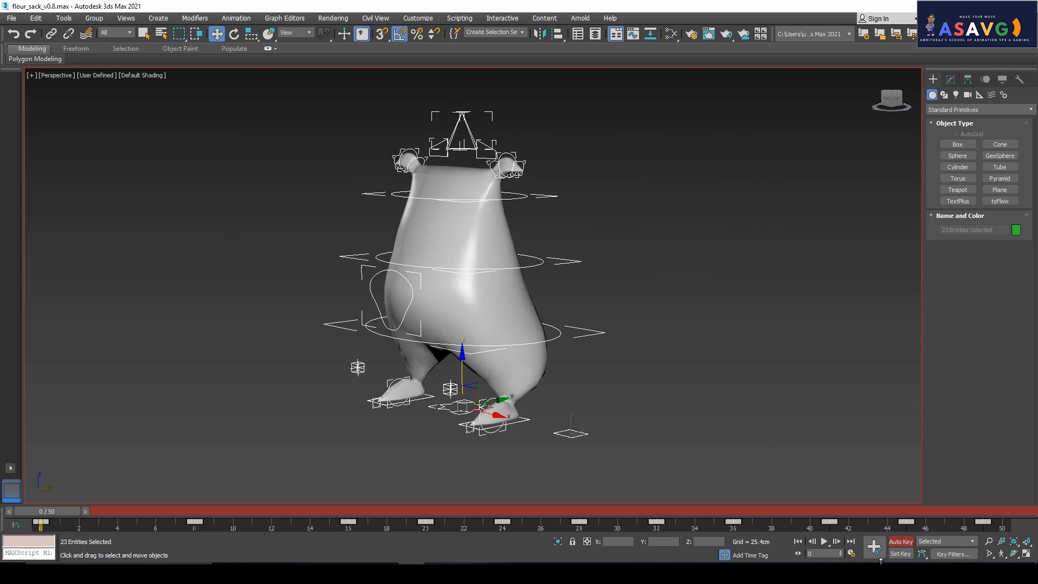
# - Set the animation's end time to frame 100 in the time configuration
pyautogui.click(853, 553)
pyautogui.doubleClick(484, 317)
pyautogui.write('100')
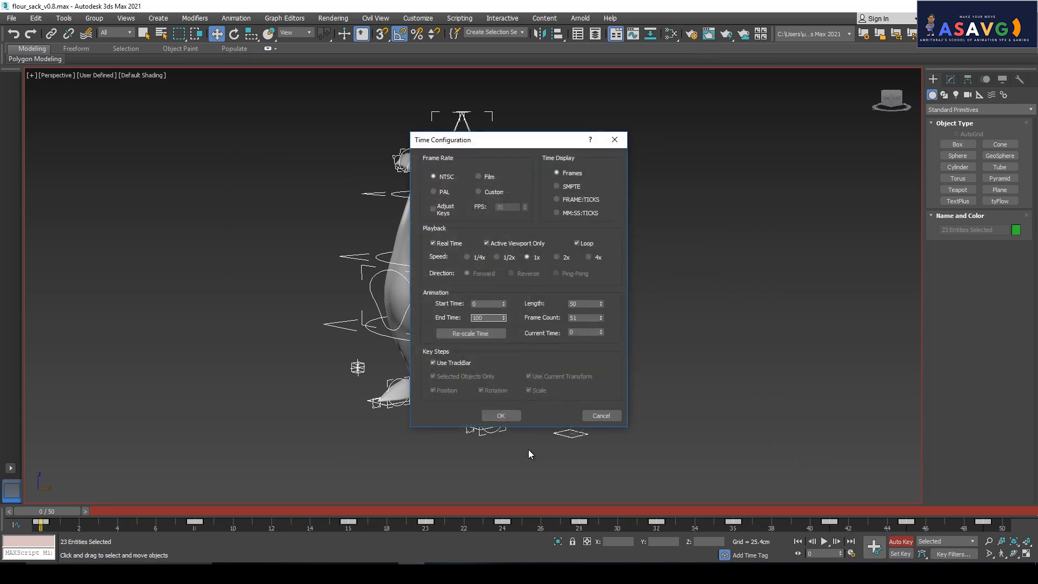
pyautogui.click(500, 415)
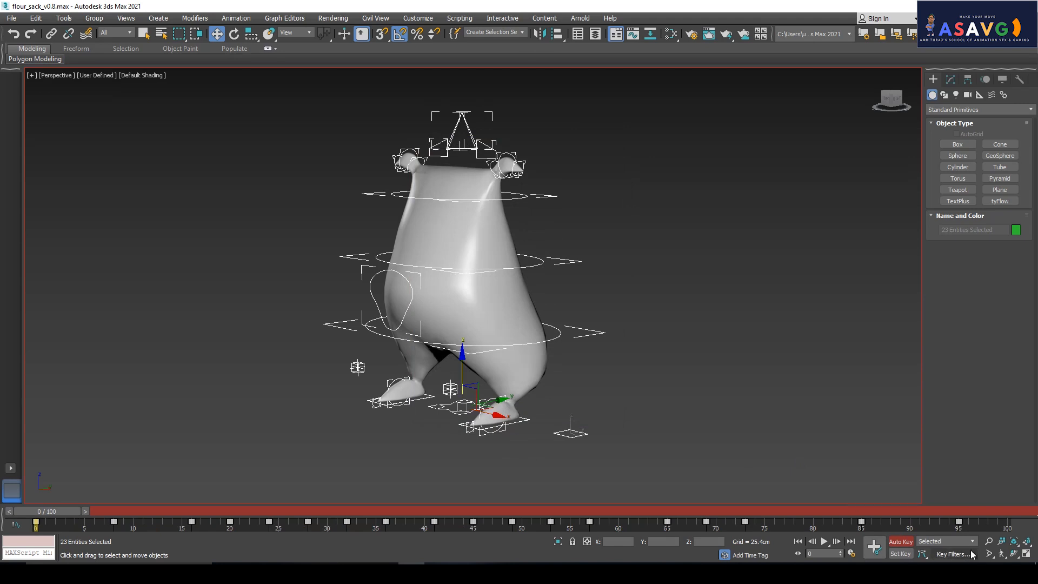
# - Try deleting all keyframes of all the selected rig controls at once
pyautogui.moveTo(978, 530); pyautogui.dragTo(31, 518)
pyautogui.press('Delete')
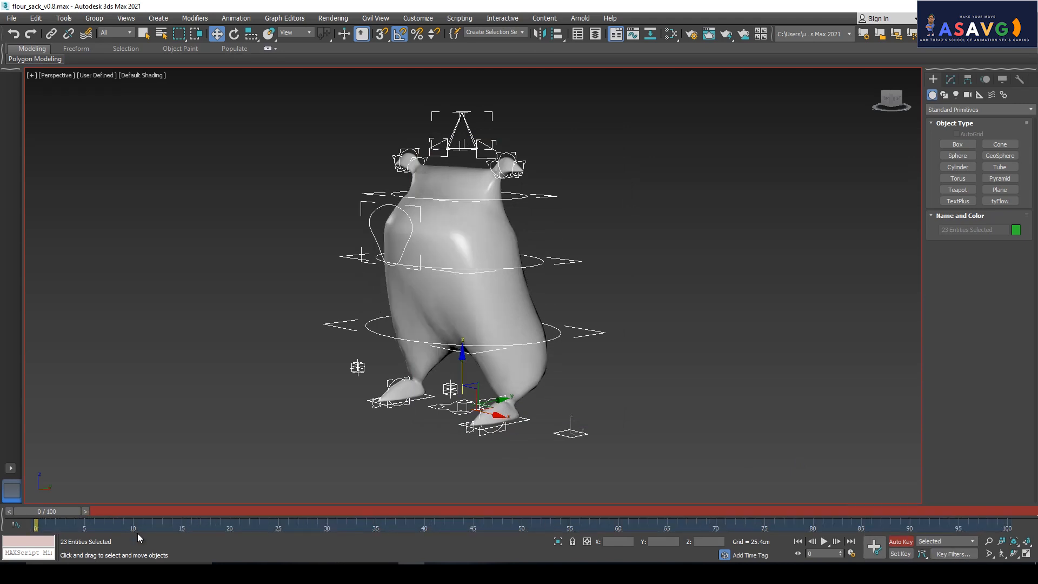
pyautogui.click(593, 391)
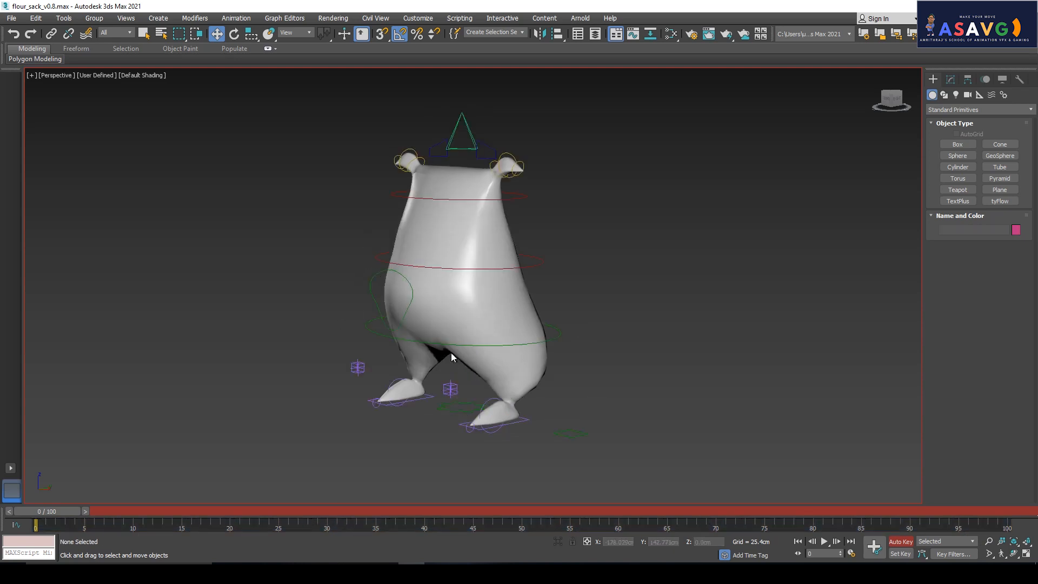
# - Delete all keyframes from the green hip ring and the cone control above the head
pyautogui.click(413, 341)
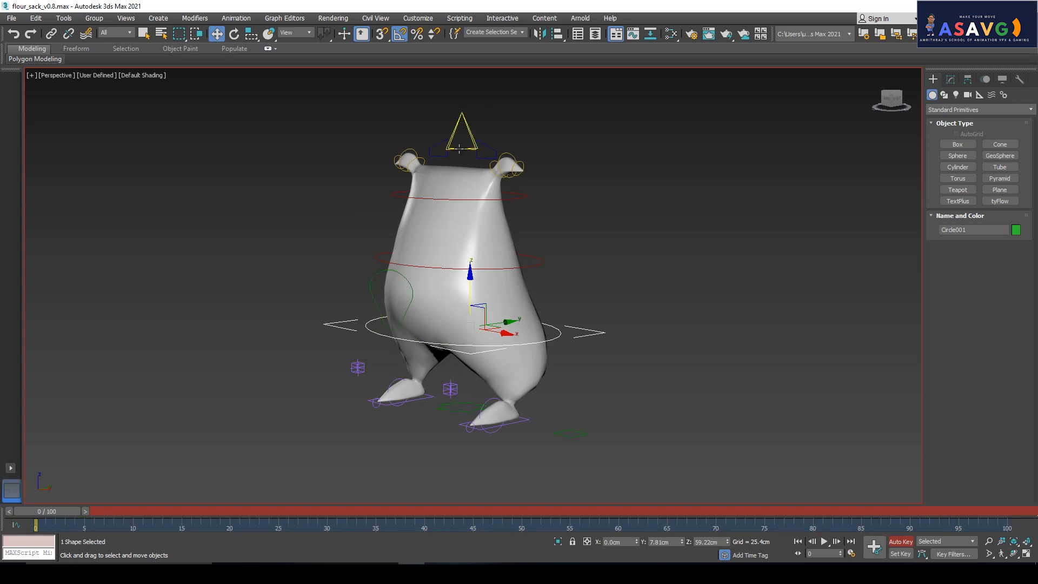
pyautogui.click(455, 131)
pyautogui.moveTo(792, 525); pyautogui.dragTo(2, 525)
pyautogui.press('Delete')
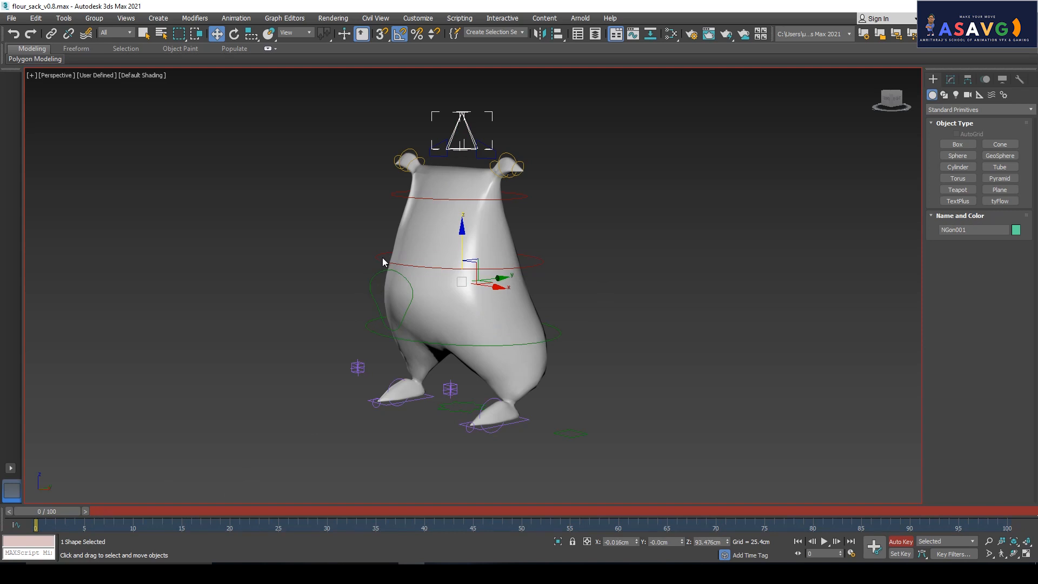
# - Delete all keyframes from the middle red torso ring
pyautogui.click(383, 258)
pyautogui.moveTo(726, 527); pyautogui.dragTo(41, 497)
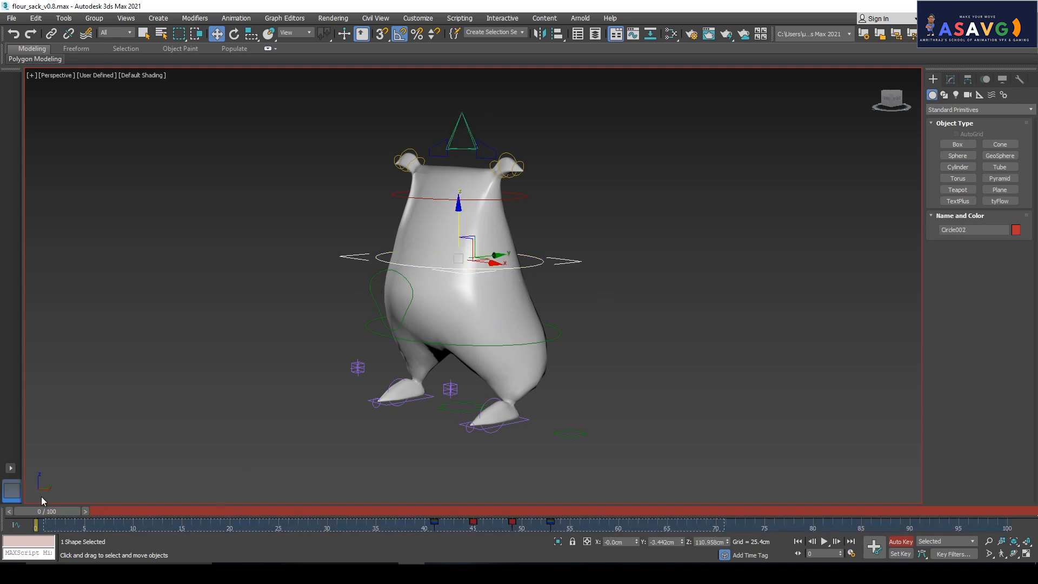
pyautogui.press('Delete')
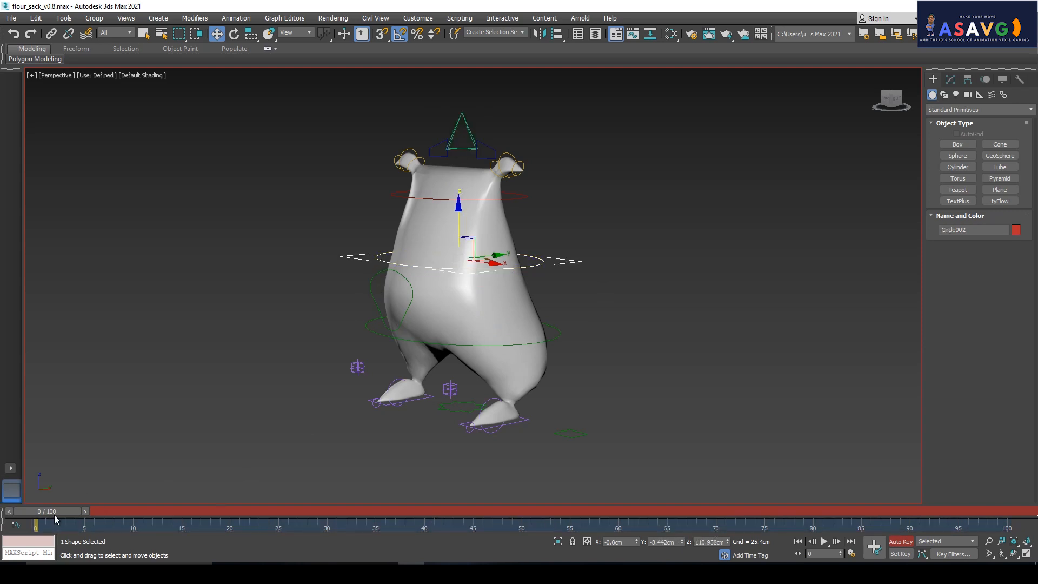
# - Delete all keyframes from the rectangular foot controls of both feet
pyautogui.click(453, 413)
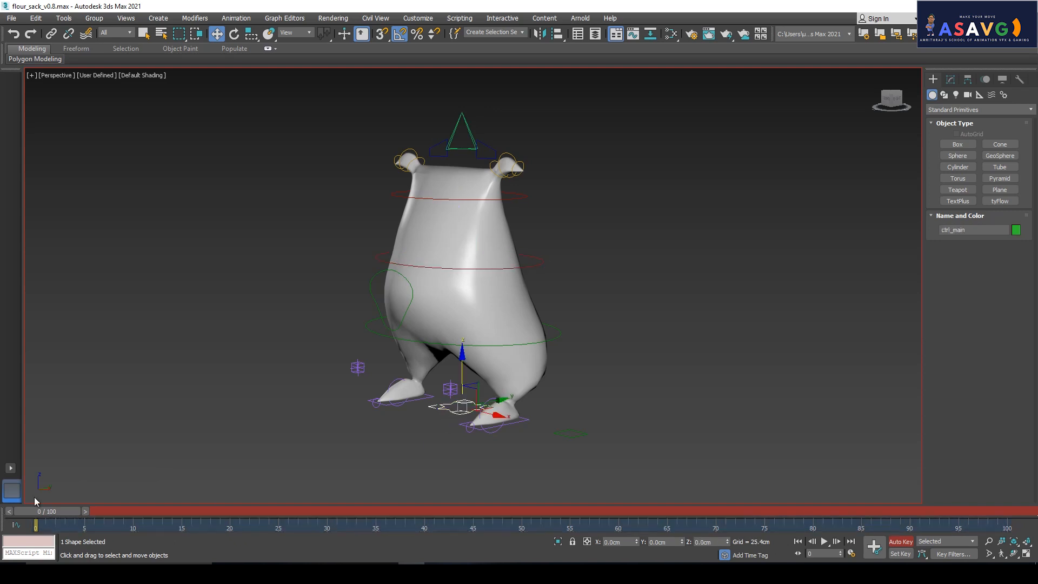
pyautogui.click(403, 402)
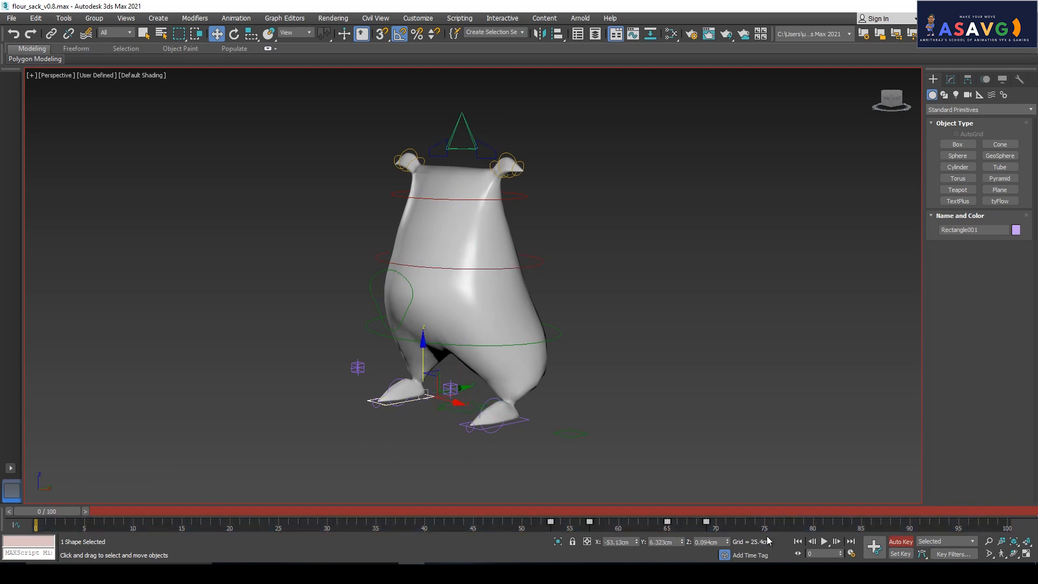
pyautogui.press('Delete')
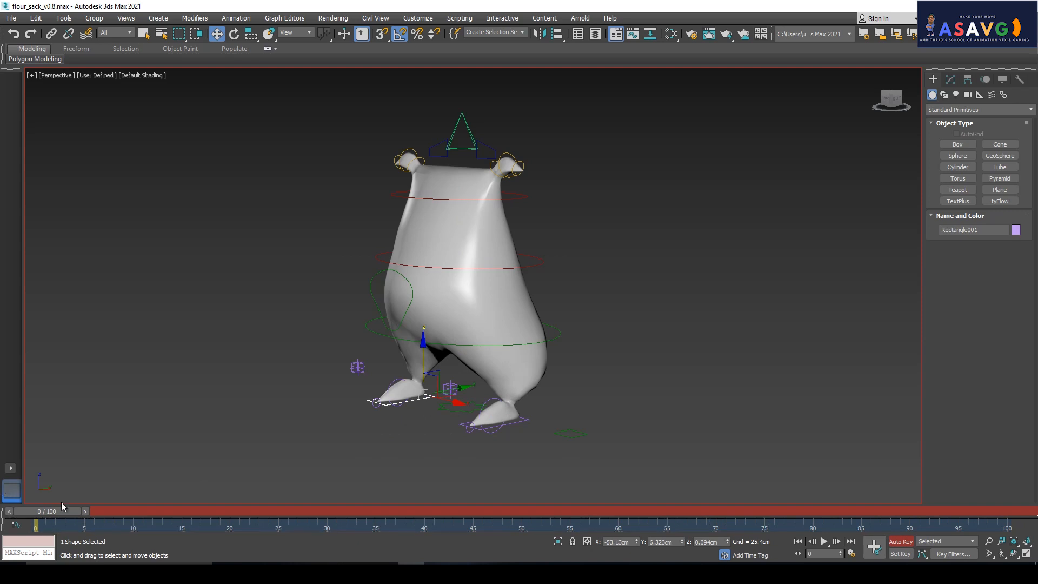
pyautogui.click(518, 420)
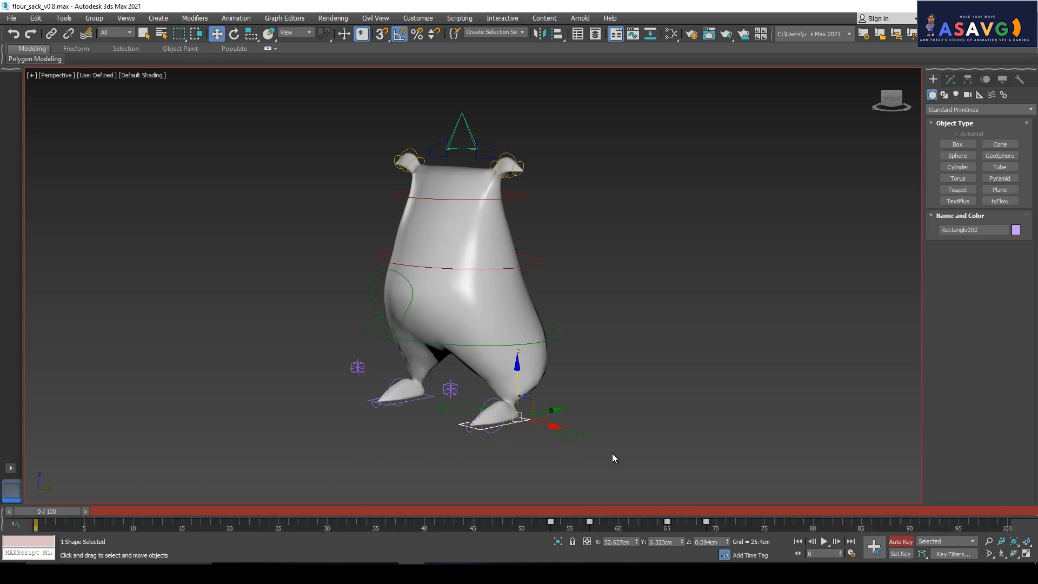
pyautogui.press('Delete')
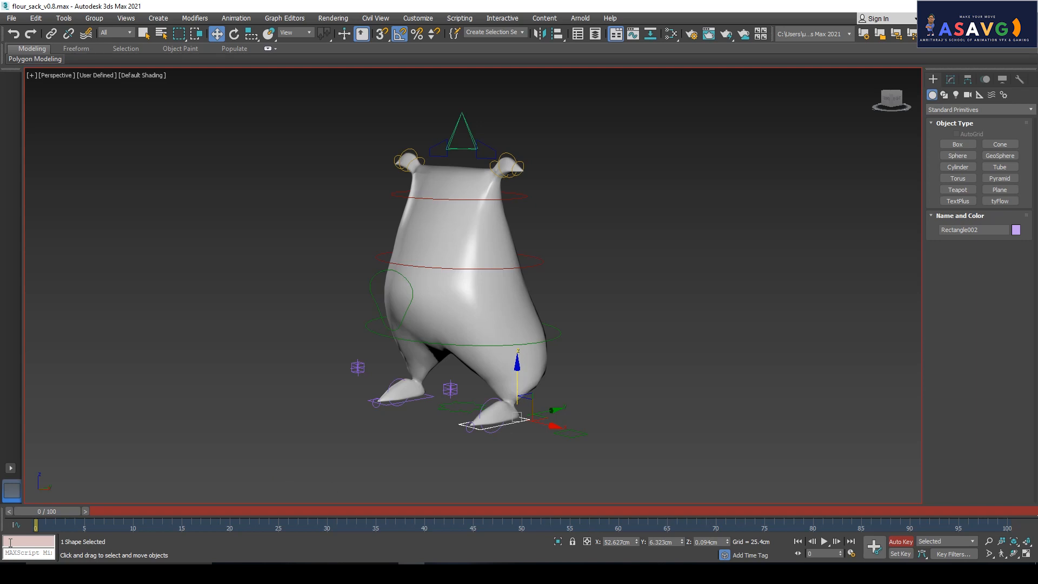
# - Try deleting all keyframes of the green belly control and undo the deletions
pyautogui.keyDown('alt'); pyautogui.moveTo(179, 413); pyautogui.dragTo(761, 496, button='middle'); pyautogui.keyUp('alt')
pyautogui.click(373, 283)
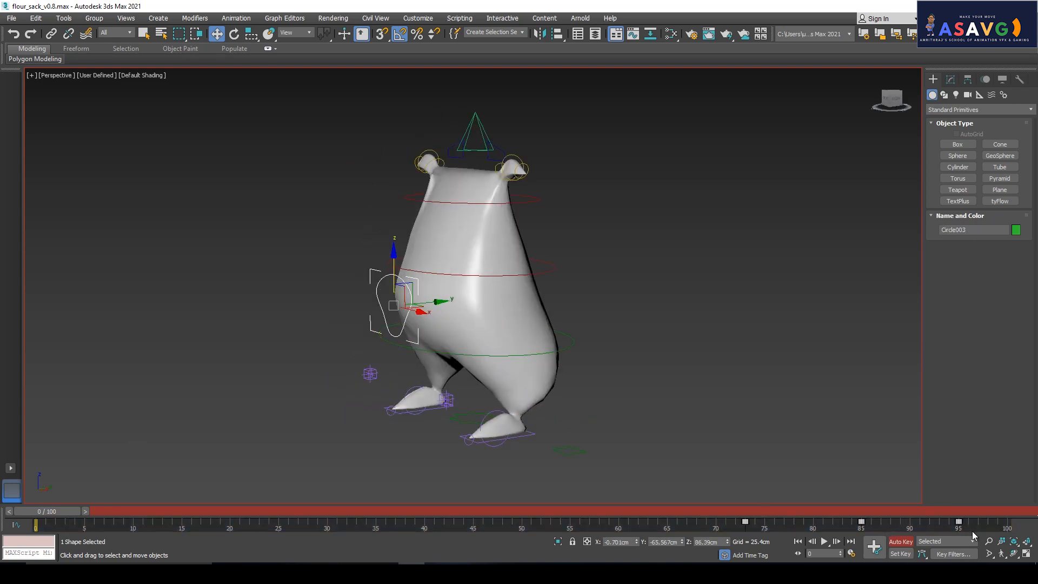
pyautogui.moveTo(973, 528); pyautogui.dragTo(35, 525)
pyautogui.press('Delete')
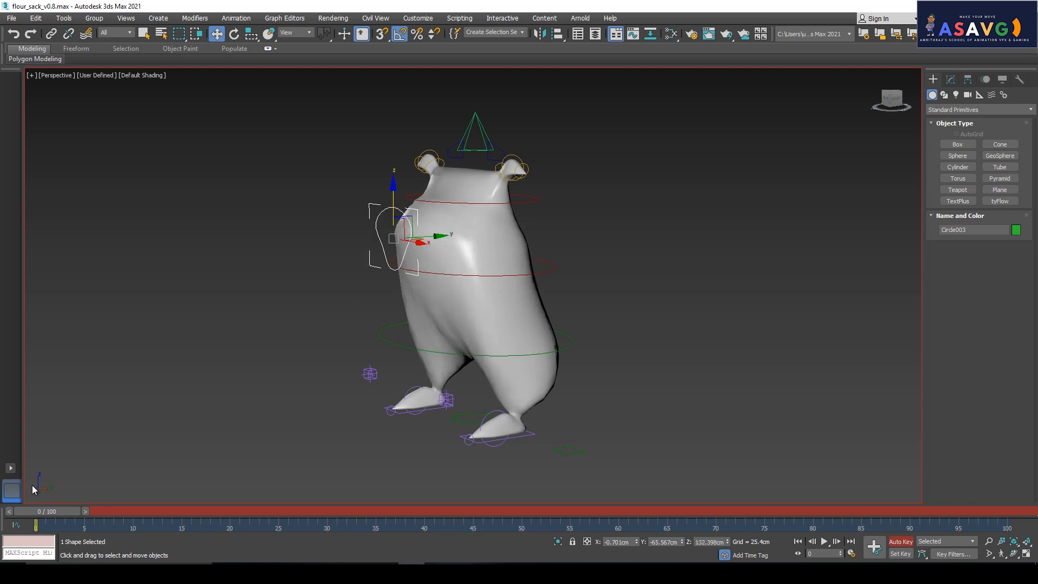
pyautogui.hotkey('ctrl', 'z')
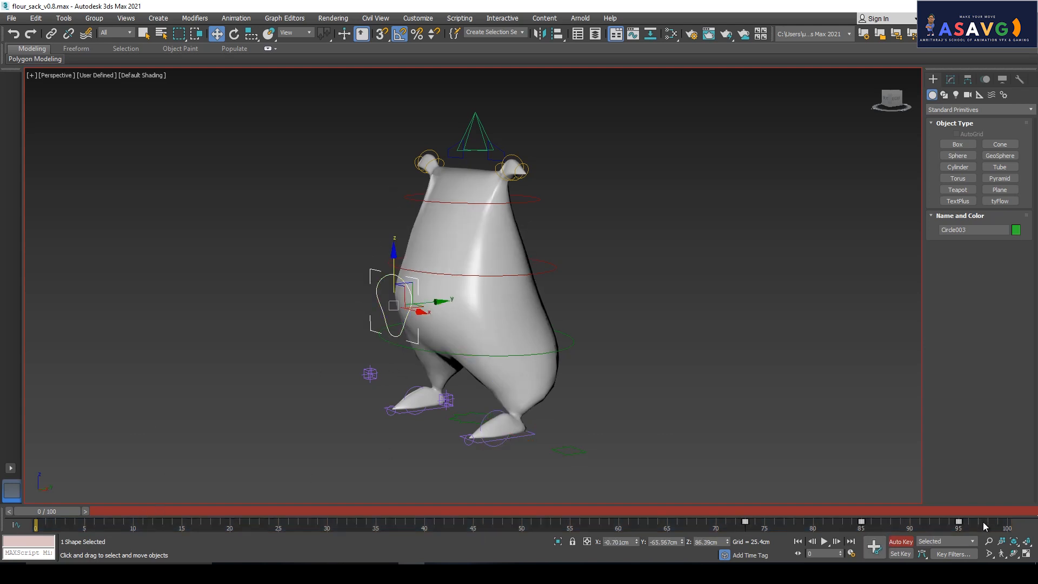
pyautogui.moveTo(984, 526); pyautogui.dragTo(695, 530)
pyautogui.press('Delete')
pyautogui.hotkey('ctrl', 'z')
# - Scrub the timeline to frame 74 to examine how the belly control moves around its keyframes
pyautogui.click(719, 454)
pyautogui.moveTo(688, 510); pyautogui.dragTo(355, 485)
pyautogui.press('w')
pyautogui.click(402, 323)
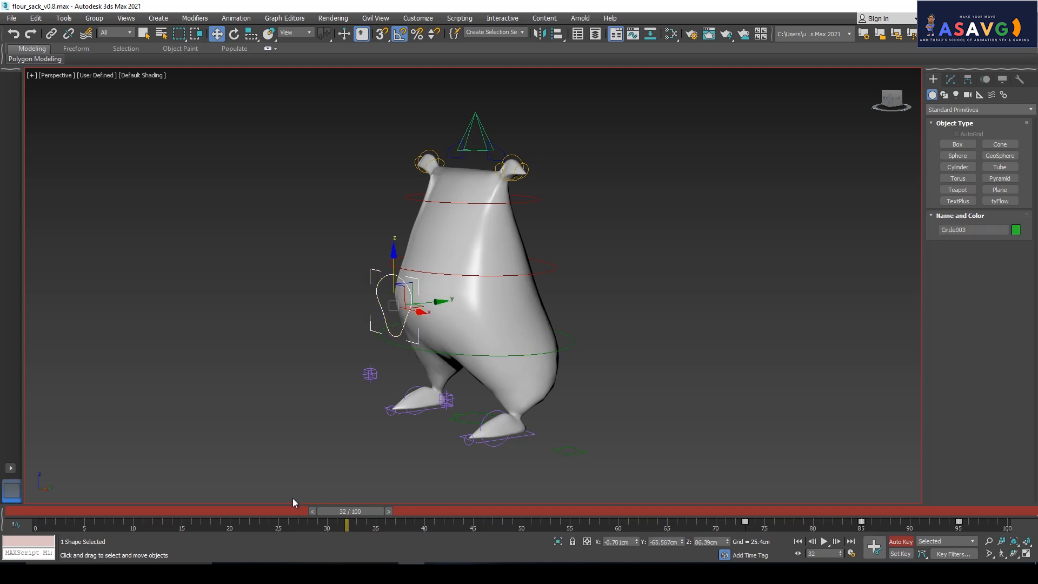
pyautogui.moveTo(320, 512); pyautogui.dragTo(735, 522)
pyautogui.press('w')
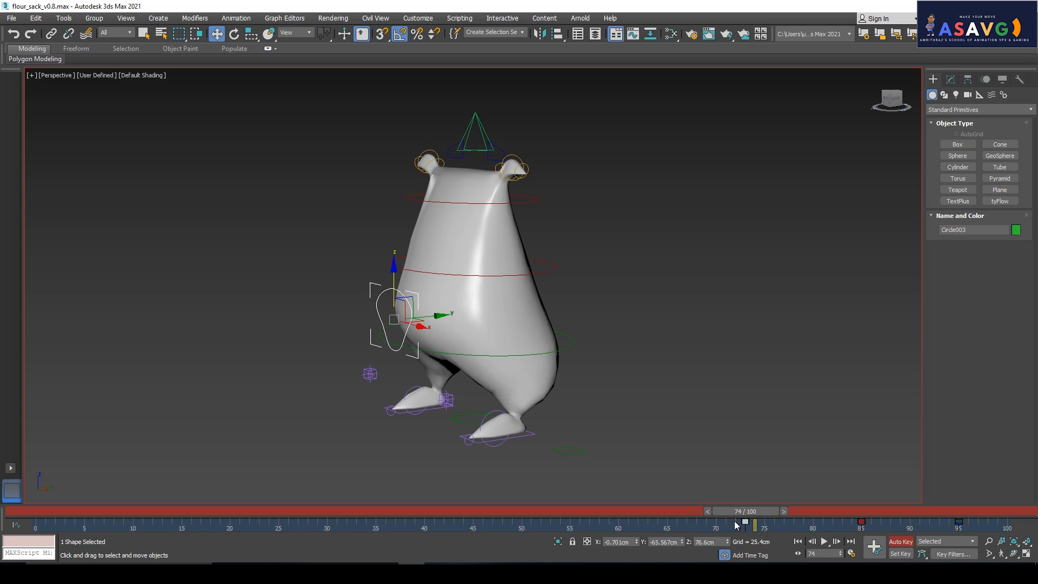
# - Delete the belly control's keyframe at frame 73 and its remaining keyframes at frames 85 and 95
pyautogui.press('Delete')
pyautogui.moveTo(394, 336); pyautogui.dragTo(400, 277)
pyautogui.hotkey('ctrl', 'z')
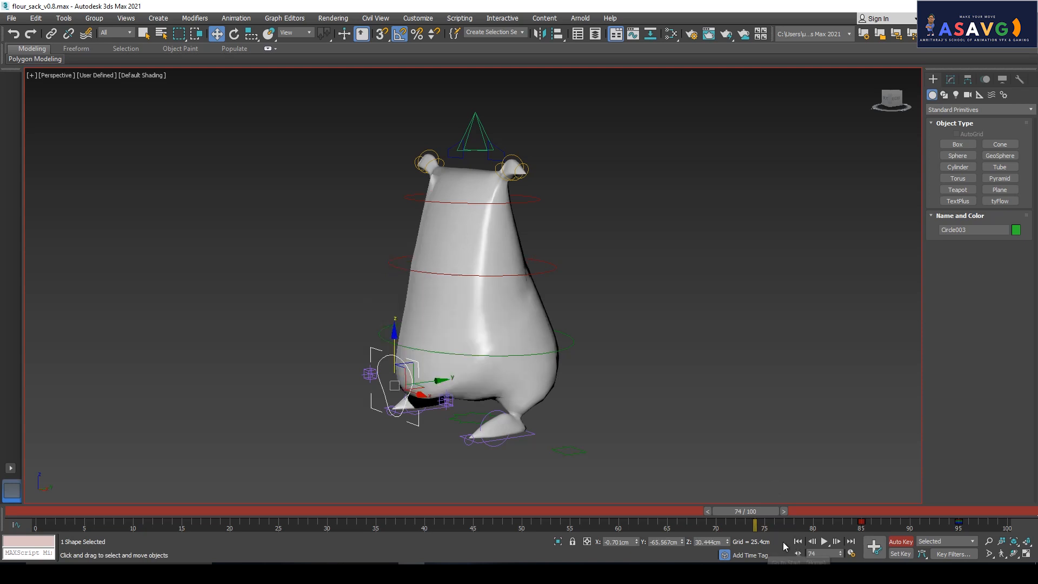
pyautogui.moveTo(842, 519); pyautogui.dragTo(998, 527)
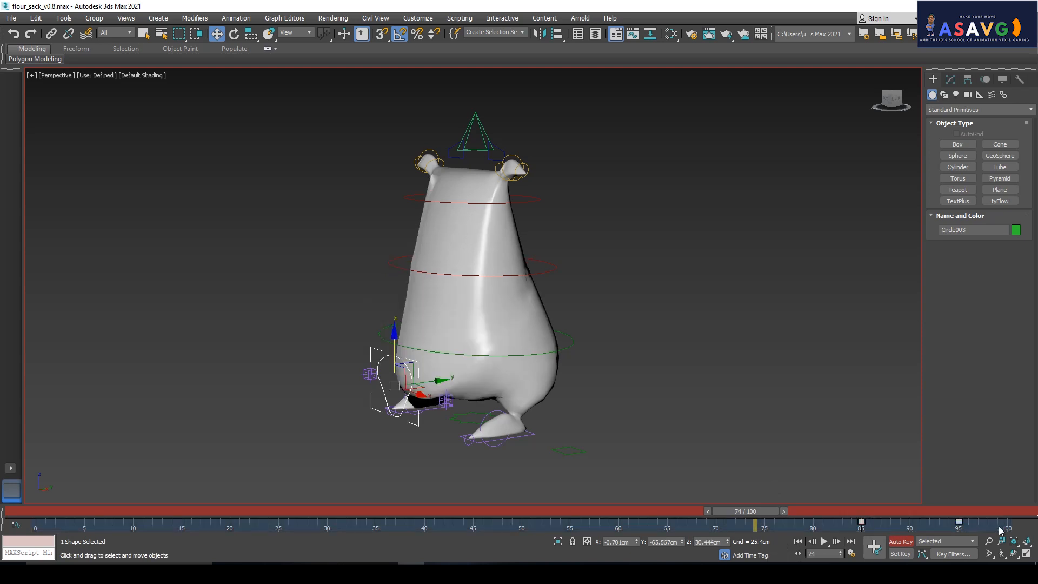
pyautogui.press('Delete')
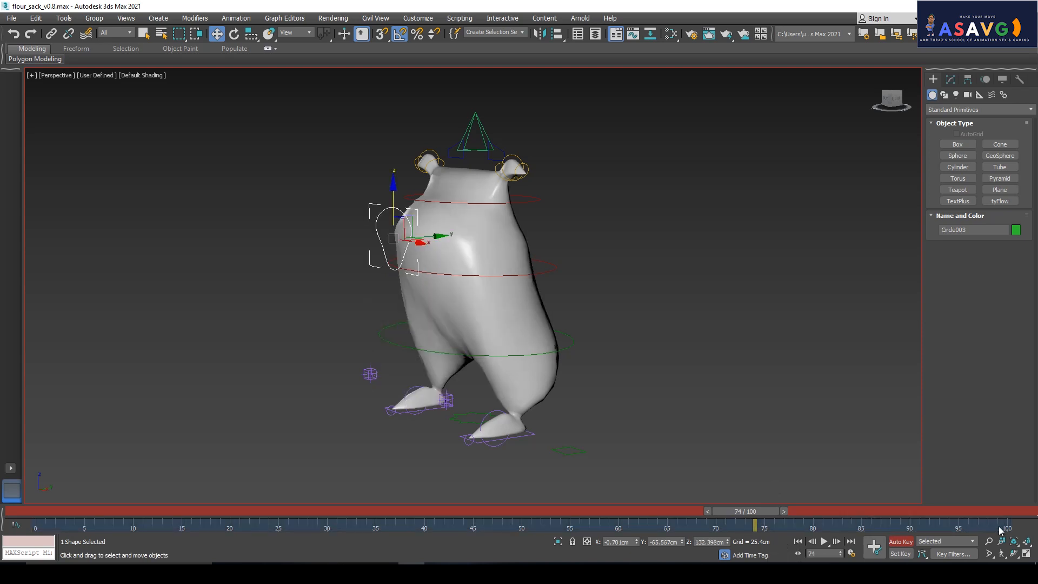
# - Turn off Auto Key and lower the green belly control to about 74.6 cm in Z
pyautogui.click(900, 542)
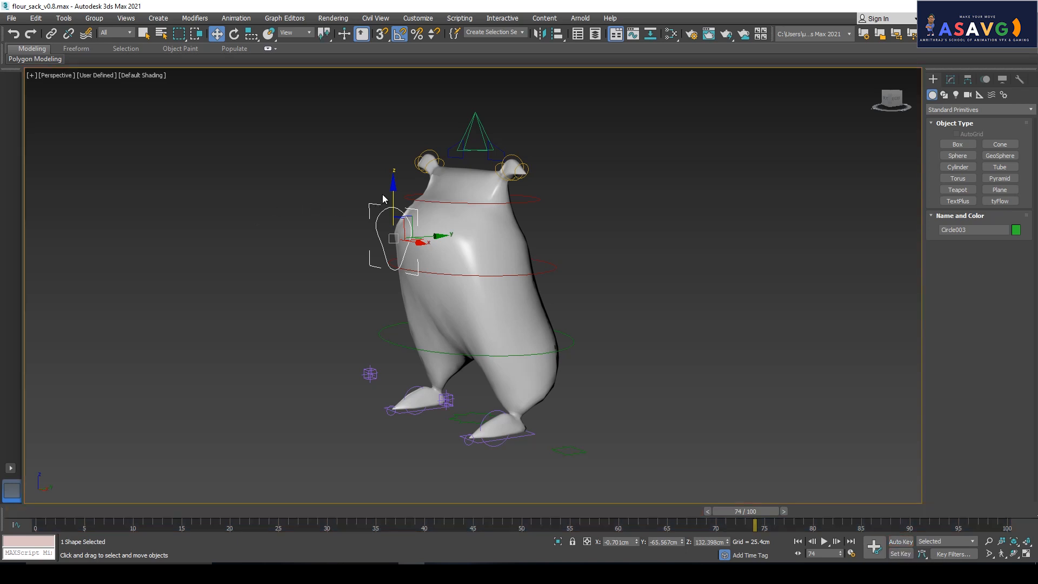
pyautogui.moveTo(394, 182); pyautogui.dragTo(394, 266)
pyautogui.moveTo(733, 513); pyautogui.dragTo(149, 486)
pyautogui.press('w')
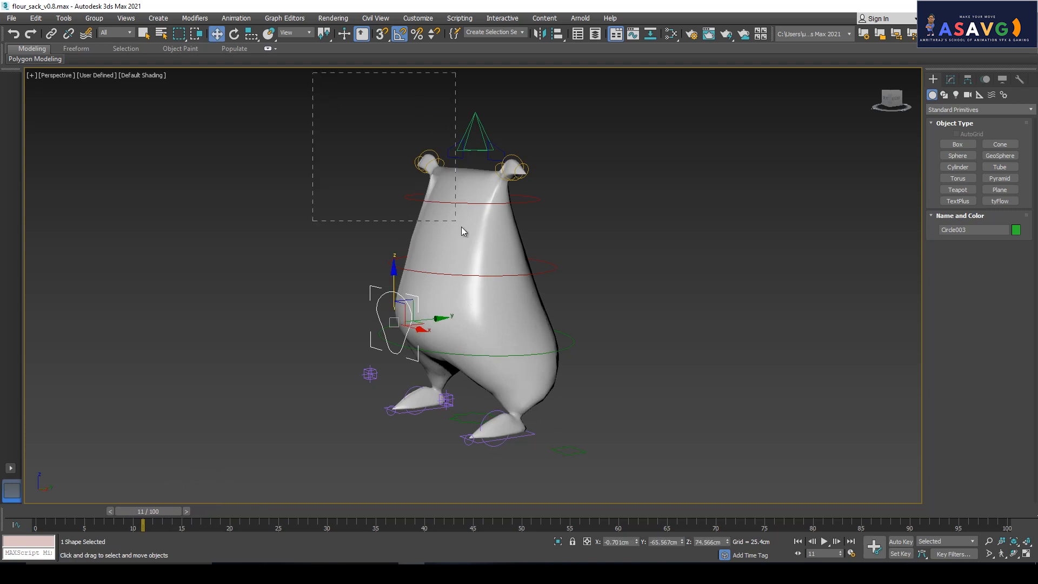
# - Select all the rig controls to check for leftover keyframes, and return to frame 0
pyautogui.moveTo(462, 226); pyautogui.dragTo(610, 451)
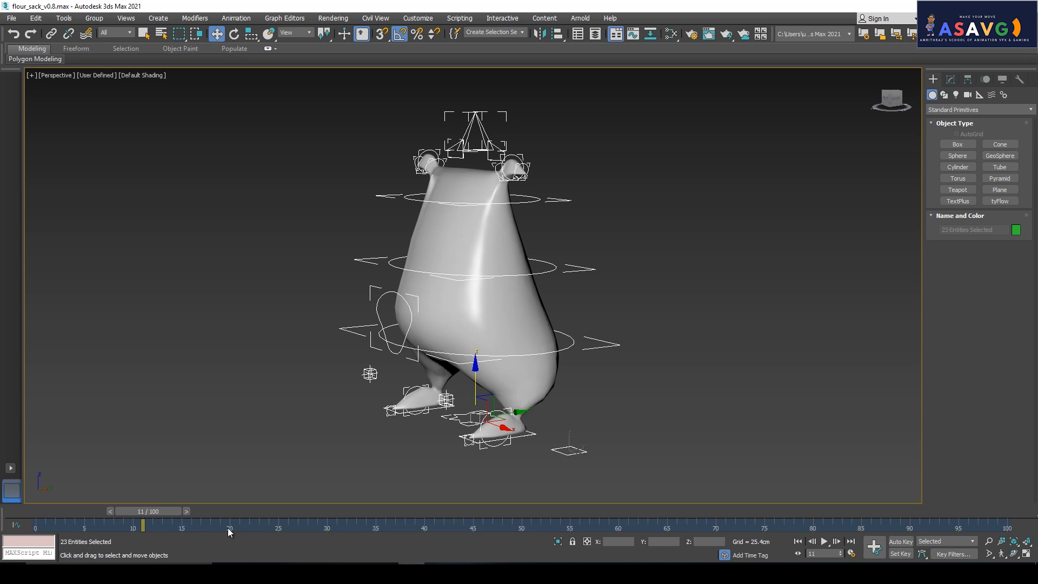
pyautogui.moveTo(163, 514); pyautogui.dragTo(45, 485)
pyautogui.press('w')
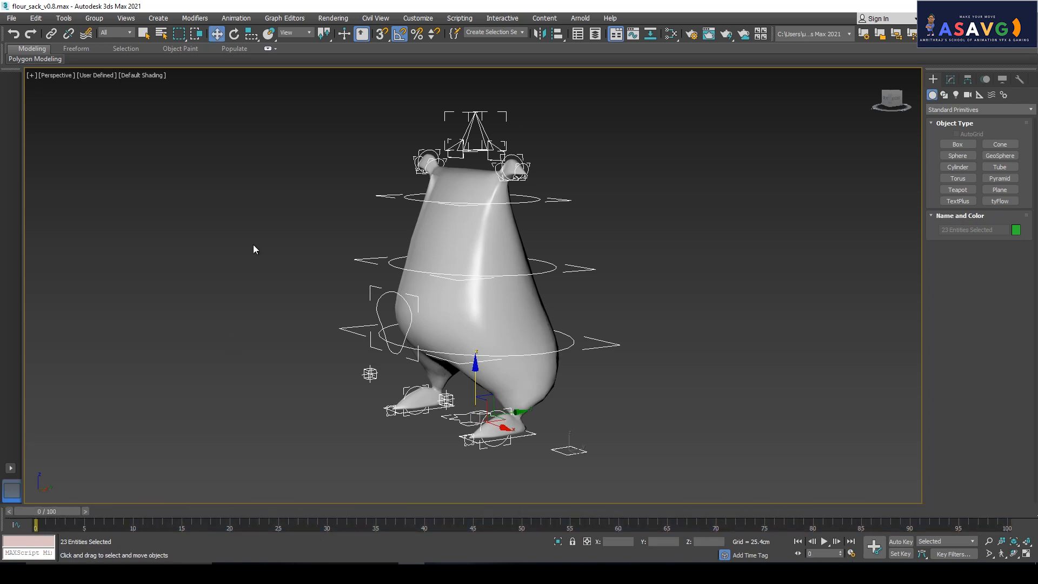
# - Try to save the scene under its existing file name, declining to overwrite the obsolete file
pyautogui.moveTo(281, 310)
pyautogui.keyDown('alt'); pyautogui.mouseDown(button='middle')
pyautogui.moveTo(376, 326)
pyautogui.moveTo(407, 292)
pyautogui.moveTo(236, 320)
pyautogui.moveTo(280, 318)
pyautogui.mouseUp(button='middle'); pyautogui.keyUp('alt')
pyautogui.hotkey('ctrl', 's')
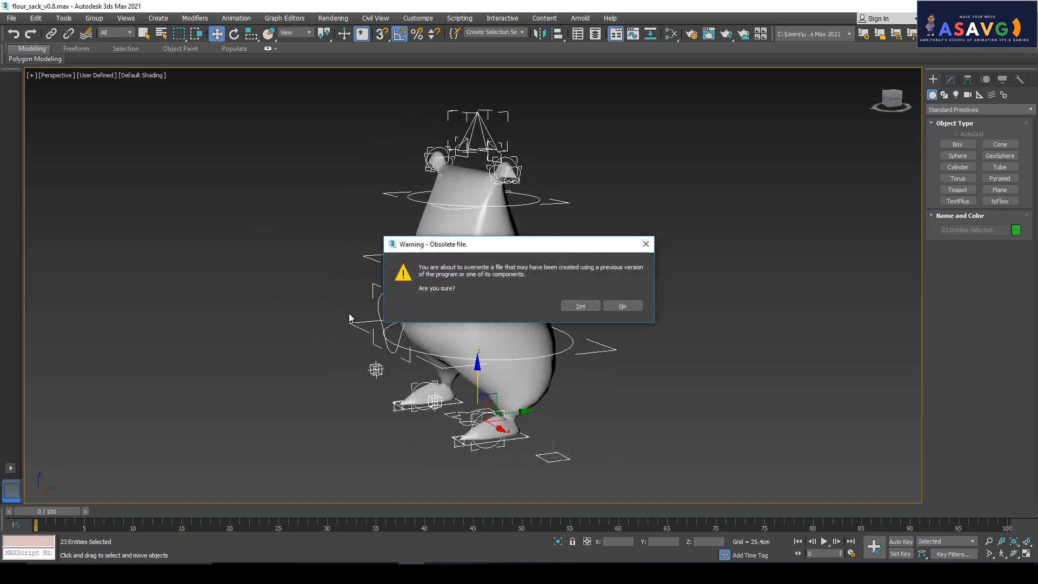
pyautogui.click(634, 306)
# - Examine the flour sack from several angles and scrub the timeline to check that no animation is left
pyautogui.moveTo(465, 428); pyautogui.dragTo(387, 383, button='middle')
pyautogui.moveTo(489, 451); pyautogui.dragTo(482, 409, button='middle')
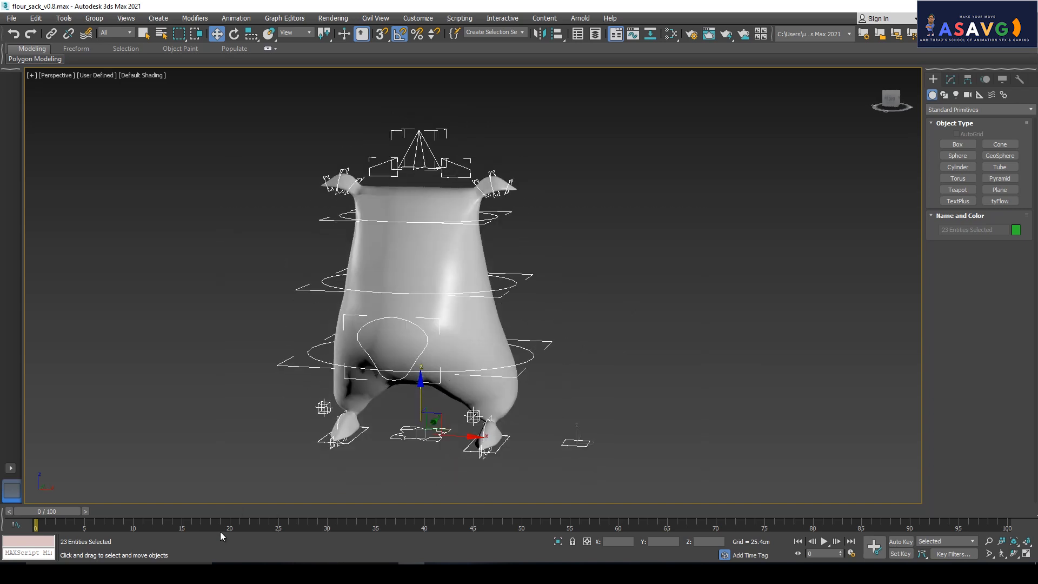
pyautogui.moveTo(47, 512); pyautogui.dragTo(525, 511)
pyautogui.press(',')
pyautogui.press(',')
pyautogui.press(',')
pyautogui.press(',')
pyautogui.press('w')
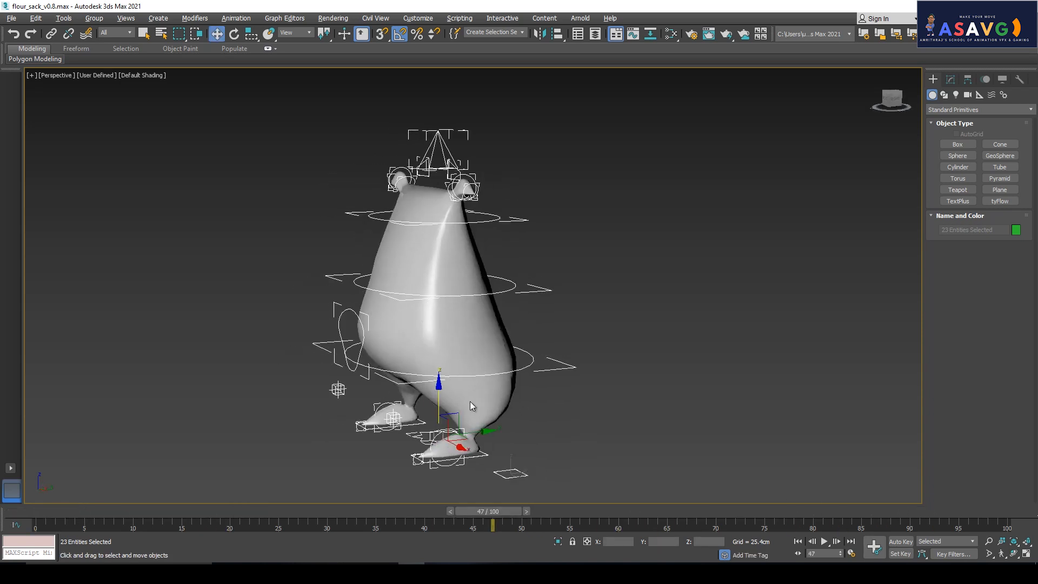
pyautogui.moveTo(198, 512); pyautogui.dragTo(175, 477)
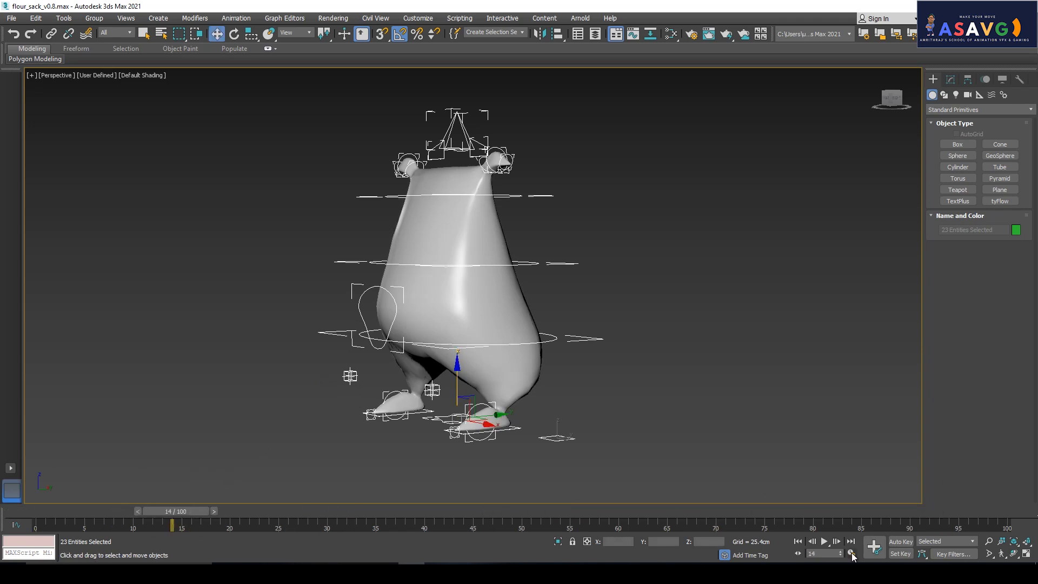
# - Turn Auto Key on and return to frame 0
pyautogui.click(902, 542)
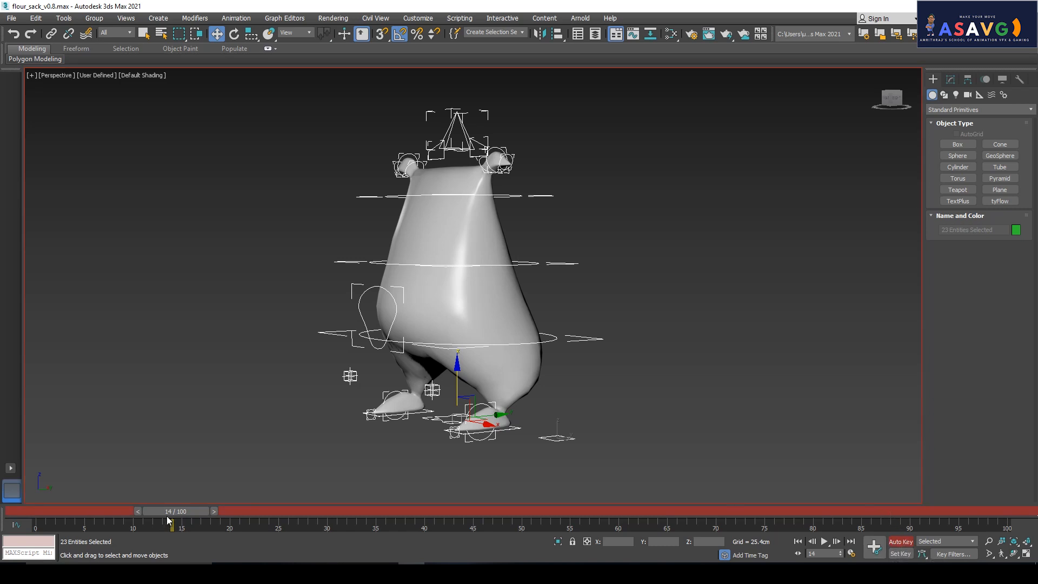
pyautogui.moveTo(168, 519); pyautogui.dragTo(38, 517)
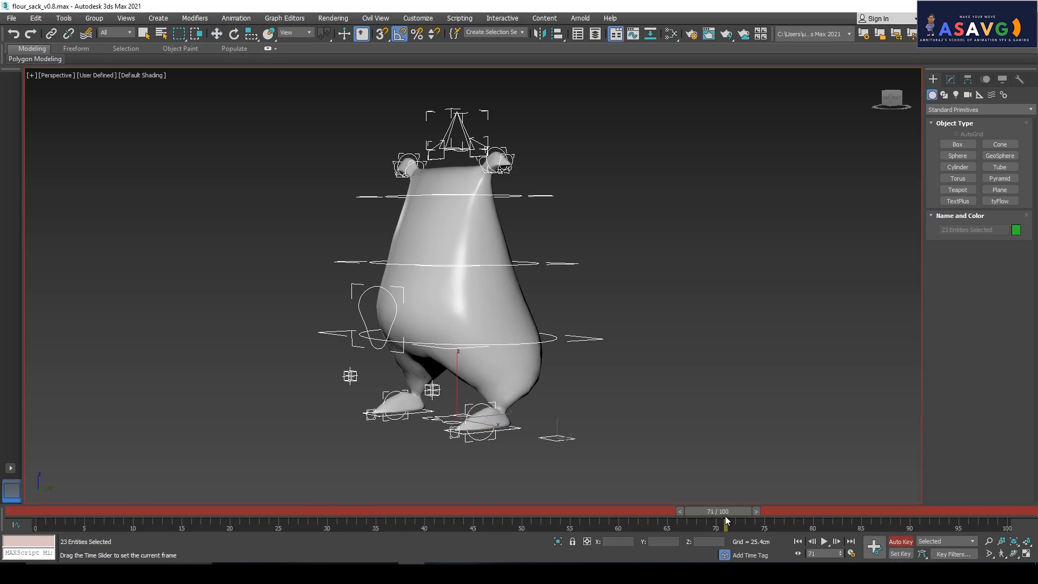
pyautogui.press('w')
# - Raise the main ground control ctrl_main to about 312 cm in Z at frame 0, lifting the whole sack
pyautogui.scroll(-3, 505, 395)
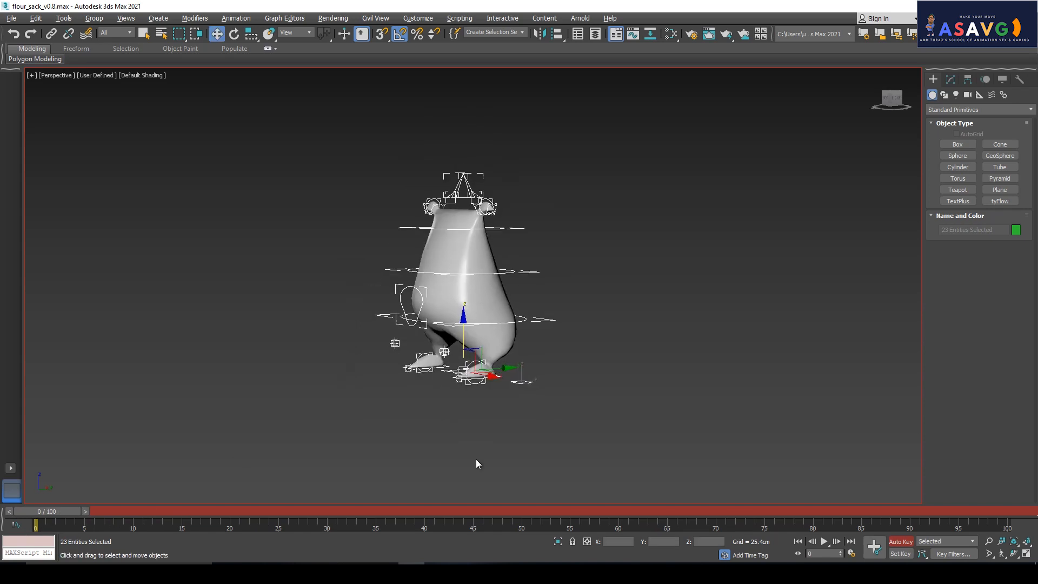
pyautogui.click(409, 417)
pyautogui.keyDown('alt'); pyautogui.moveTo(390, 412); pyautogui.dragTo(416, 428, button='middle'); pyautogui.keyUp('alt')
pyautogui.click(456, 375)
pyautogui.scroll(3, 418, 426)
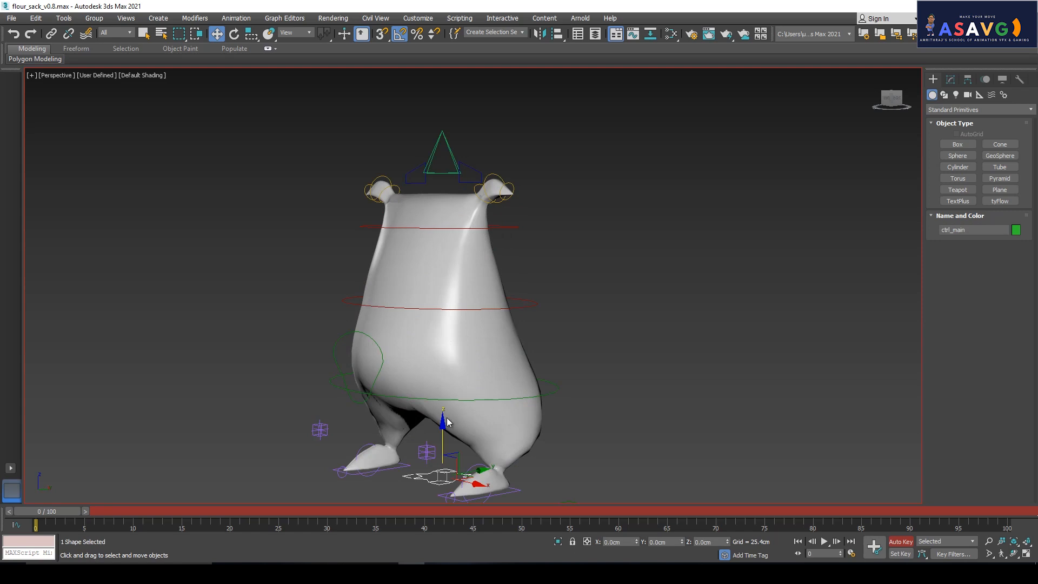
pyautogui.moveTo(440, 418); pyautogui.dragTo(443, 139)
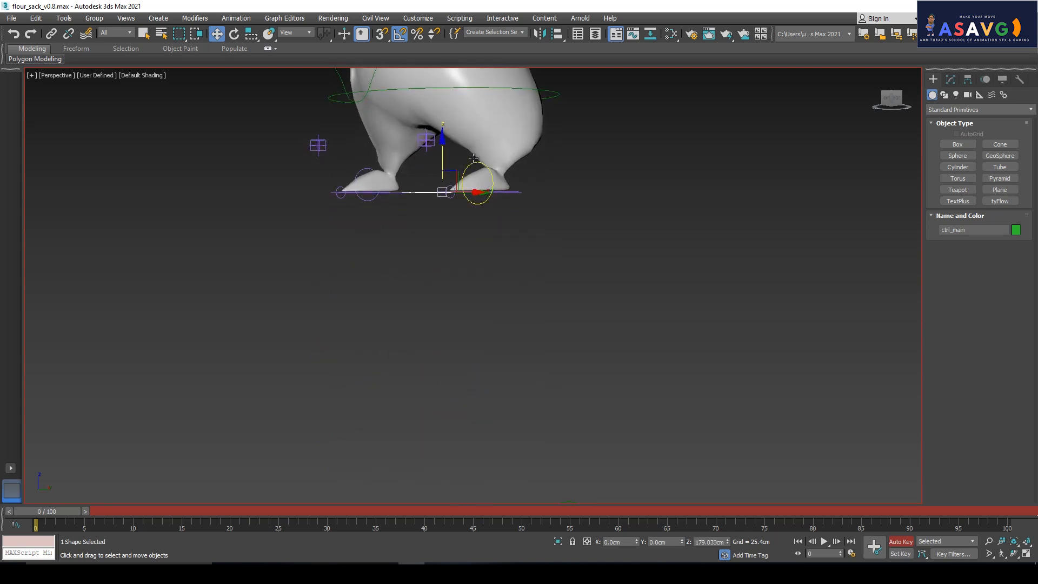
pyautogui.keyDown('alt'); pyautogui.moveTo(481, 219); pyautogui.dragTo(446, 232, button='middle'); pyautogui.keyUp('alt')
pyautogui.moveTo(451, 187); pyautogui.dragTo(469, 36)
pyautogui.keyDown('alt'); pyautogui.moveTo(446, 103); pyautogui.dragTo(462, 238, button='middle'); pyautogui.keyUp('alt')
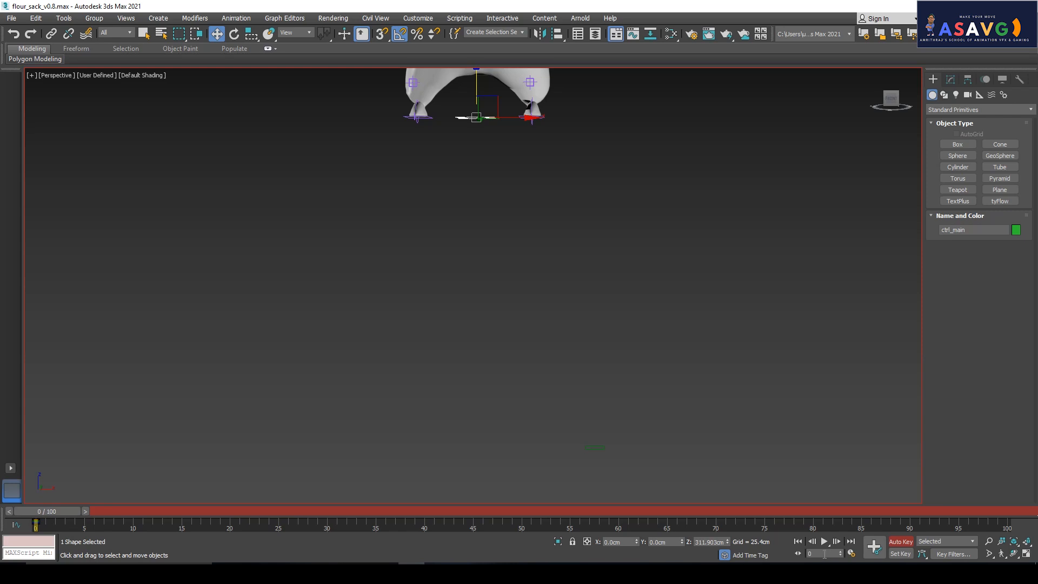
# - Set the animation's end time to frame 80 in the time configuration
pyautogui.click(852, 553)
pyautogui.moveTo(492, 317); pyautogui.dragTo(373, 318)
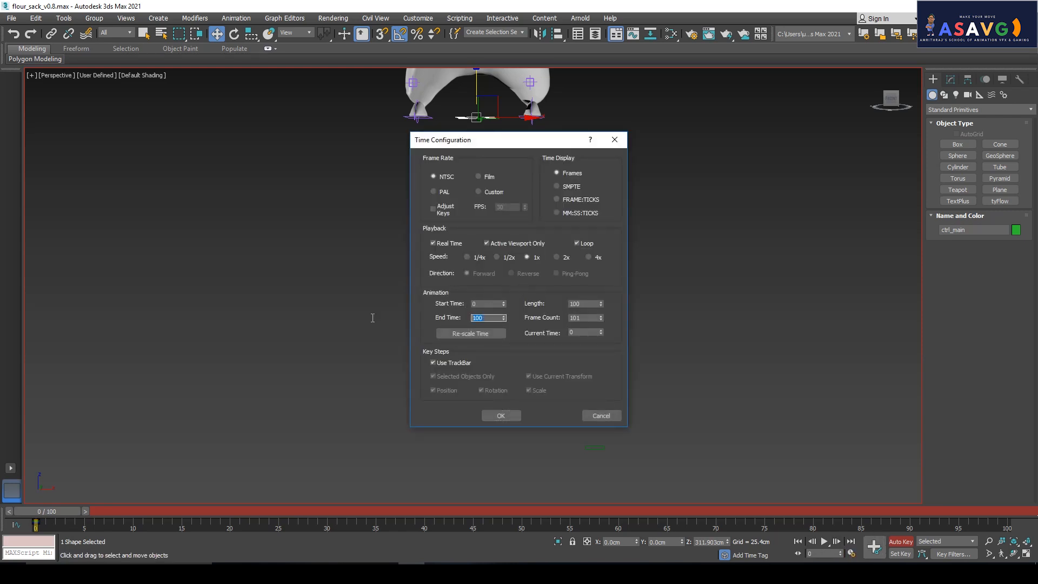
pyautogui.press('Return')
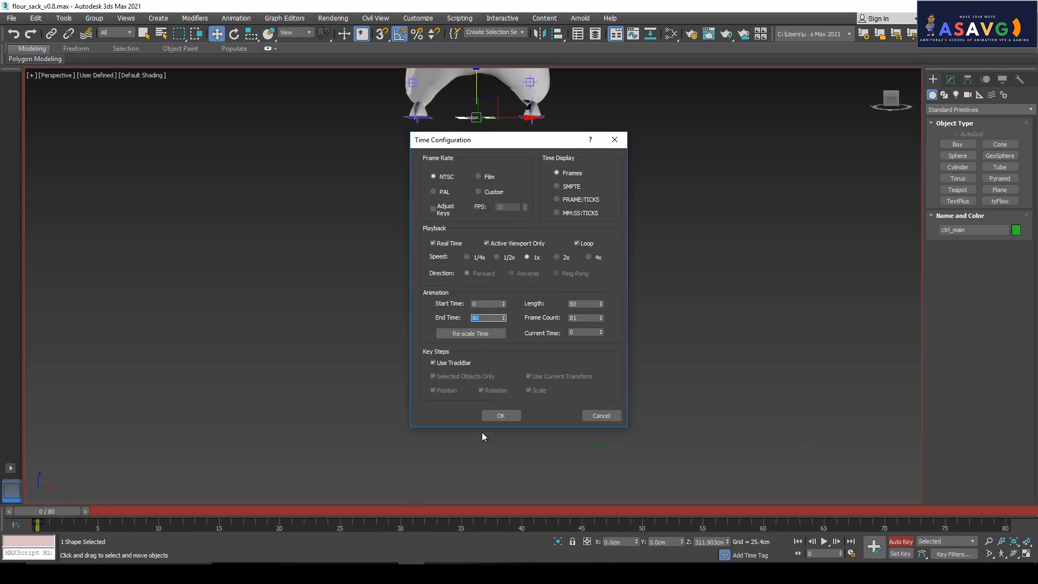
pyautogui.click(502, 415)
# - Try lowering the main control to about 34 cm in Z at frame 10, and undo it
pyautogui.moveTo(36, 511); pyautogui.dragTo(160, 524)
pyautogui.press('w')
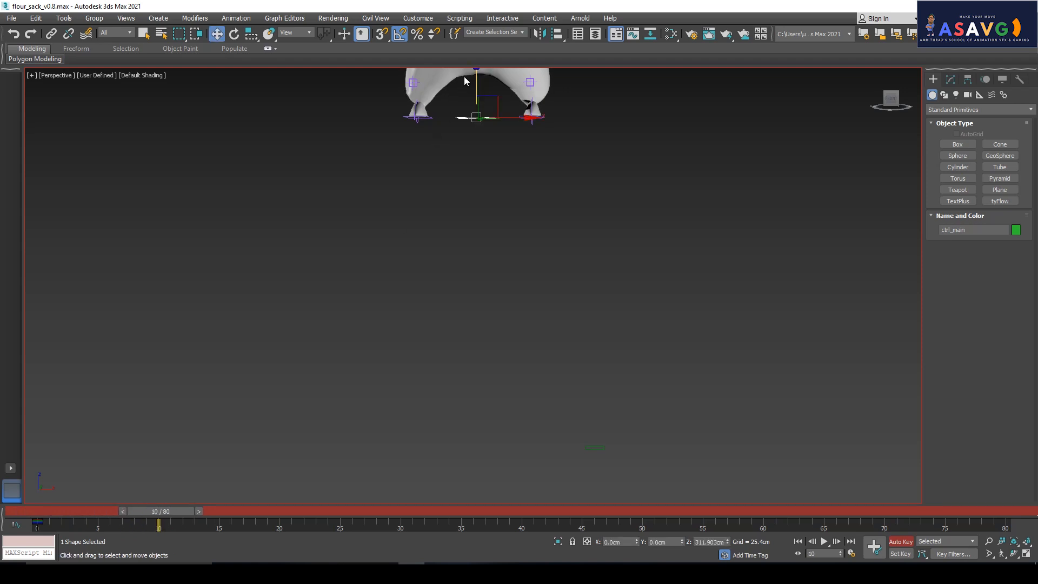
pyautogui.moveTo(477, 84); pyautogui.dragTo(484, 376)
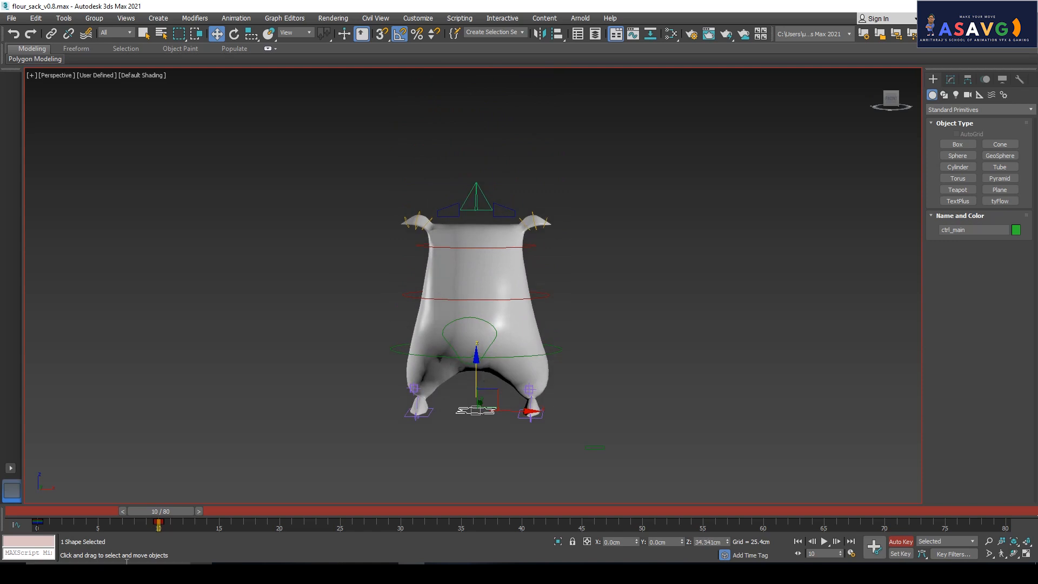
pyautogui.moveTo(159, 523); pyautogui.dragTo(35, 507)
pyautogui.hotkey('ctrl', 'z')
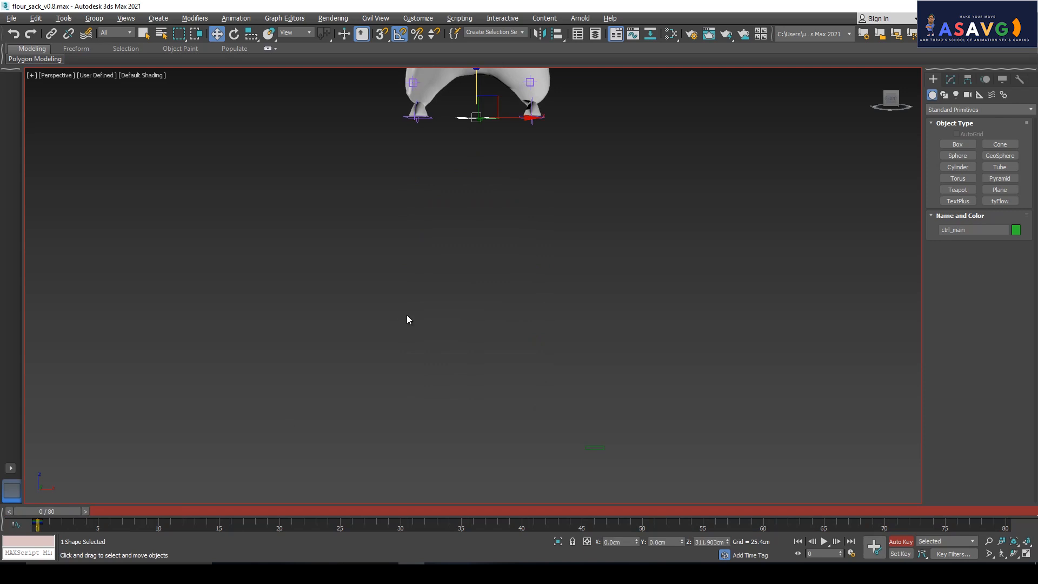
# - Rotate the main control to turn the sack sideways at frame 0, and lower it to about 45.5 cm in Z at frame 6
pyautogui.press('e')
pyautogui.moveTo(452, 119); pyautogui.dragTo(407, 120)
pyautogui.moveTo(44, 509); pyautogui.dragTo(106, 522)
pyautogui.press('w')
pyautogui.moveTo(481, 79); pyautogui.dragTo(471, 360)
# - Scrub around the landing to check the drop's timing, ending on frame 6
pyautogui.moveTo(106, 513); pyautogui.dragTo(179, 508)
pyautogui.moveTo(467, 427); pyautogui.dragTo(544, 408, button='middle')
pyautogui.scroll(4, 544, 408)
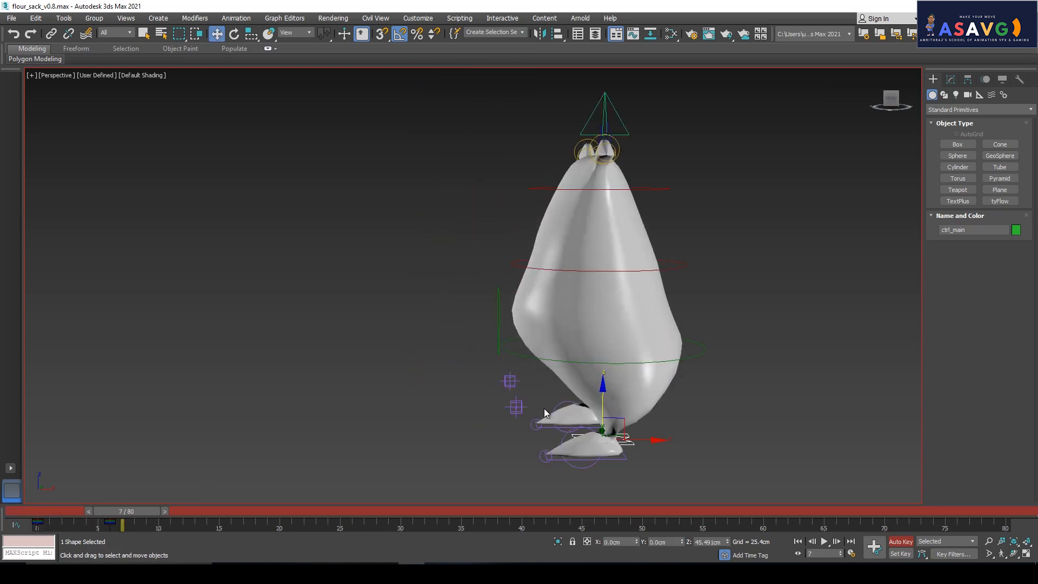
pyautogui.moveTo(119, 513)
pyautogui.mouseDown()
pyautogui.moveTo(37, 512)
pyautogui.moveTo(153, 513)
pyautogui.moveTo(60, 523)
pyautogui.moveTo(135, 519)
pyautogui.moveTo(120, 522)
pyautogui.mouseUp()
pyautogui.scroll(-3, 387, 394)
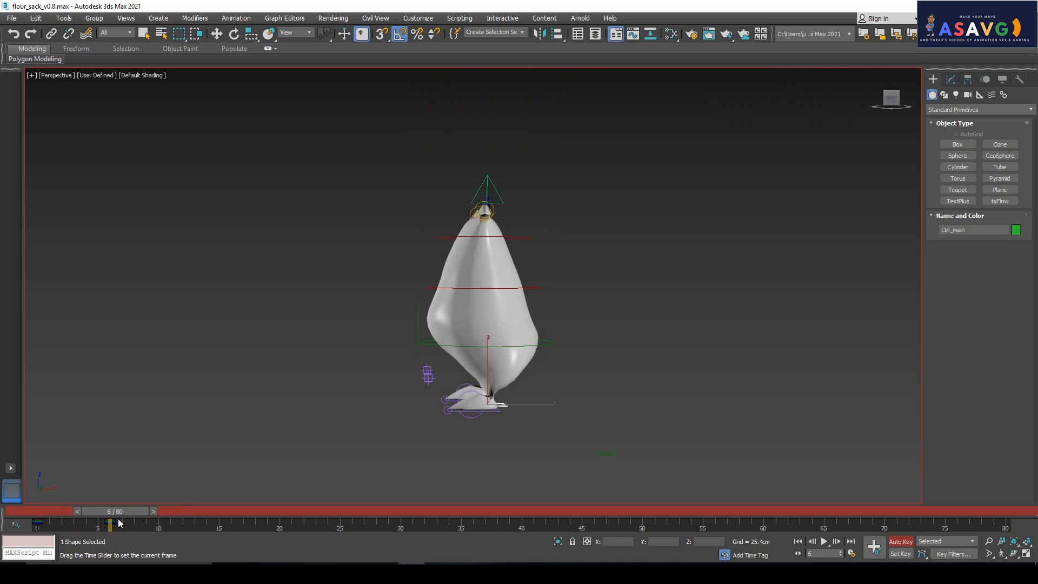
pyautogui.press('w')
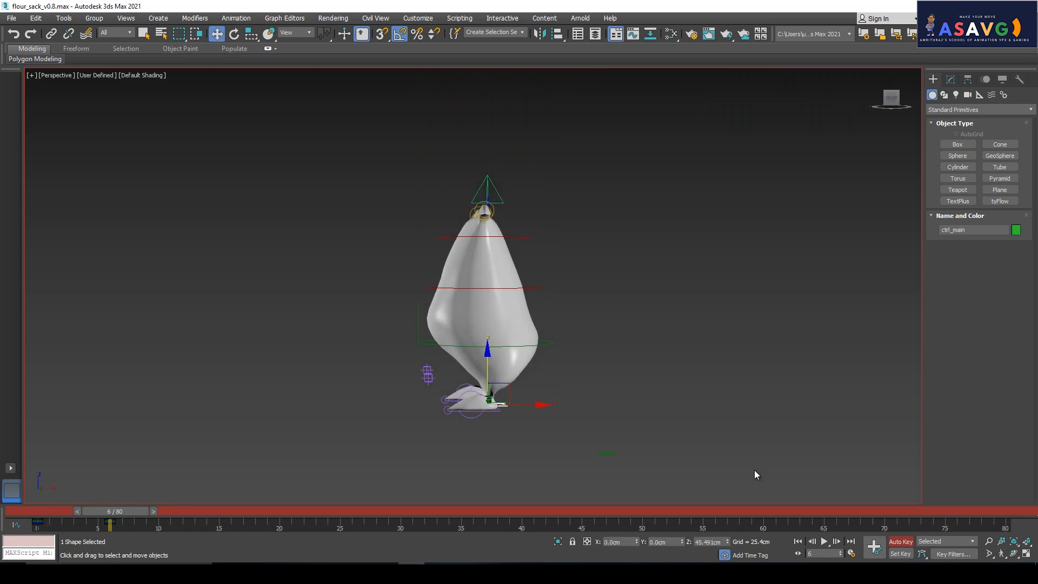
# - Set the animation's end time to frame 50 in the time configuration
pyautogui.click(851, 554)
pyautogui.doubleClick(475, 317)
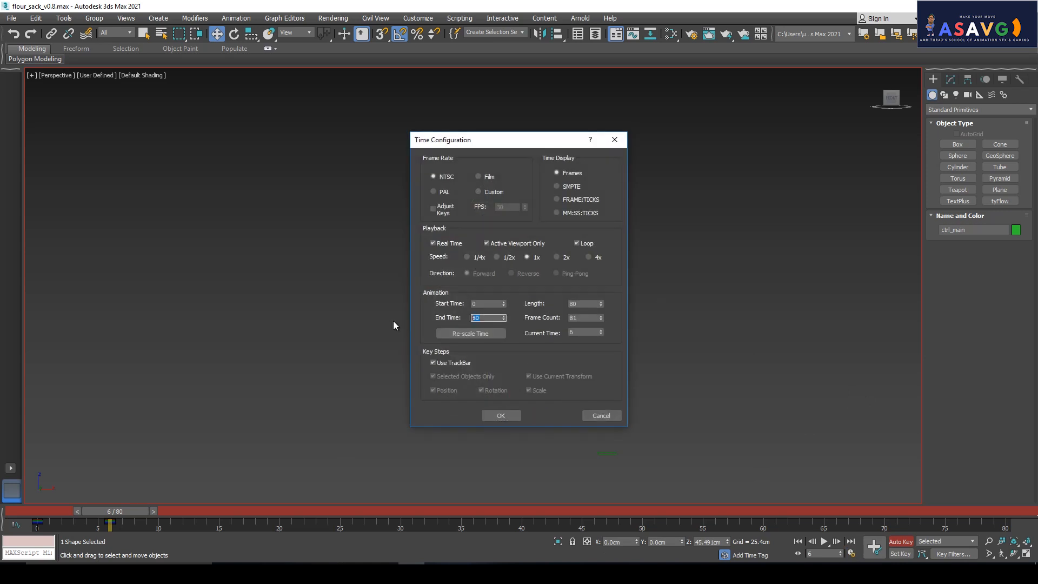
pyautogui.write('50')
pyautogui.click(500, 415)
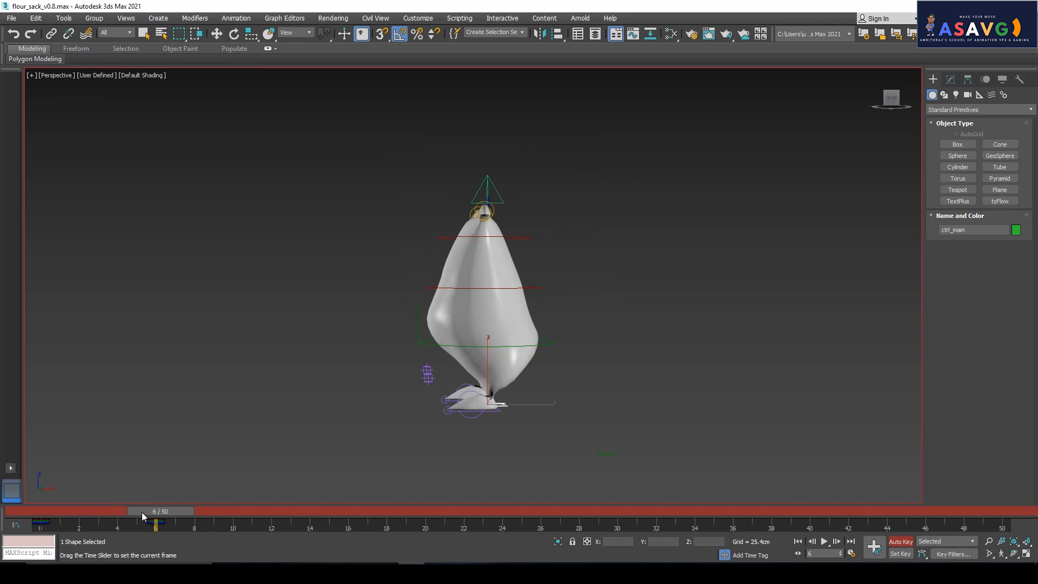
# - Select all the sack's rig controls at frame 3, midway through the fall, and key them there
pyautogui.moveTo(142, 511)
pyautogui.mouseDown()
pyautogui.moveTo(75, 510)
pyautogui.moveTo(183, 515)
pyautogui.moveTo(109, 521)
pyautogui.moveTo(161, 527)
pyautogui.moveTo(148, 525)
pyautogui.mouseUp()
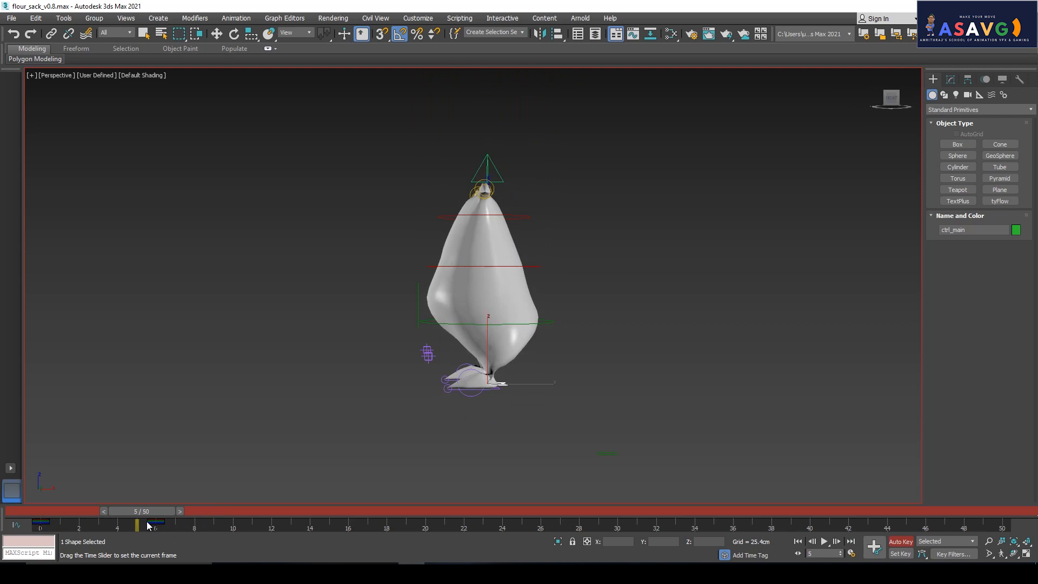
pyautogui.press('w')
pyautogui.moveTo(143, 520); pyautogui.dragTo(103, 526)
pyautogui.press('w')
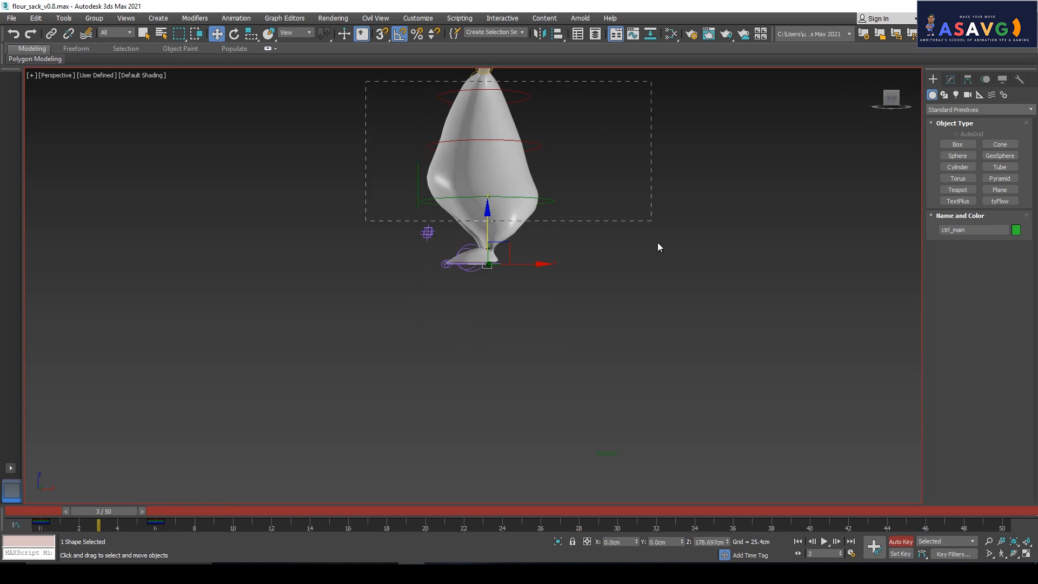
pyautogui.moveTo(657, 247); pyautogui.dragTo(658, 312)
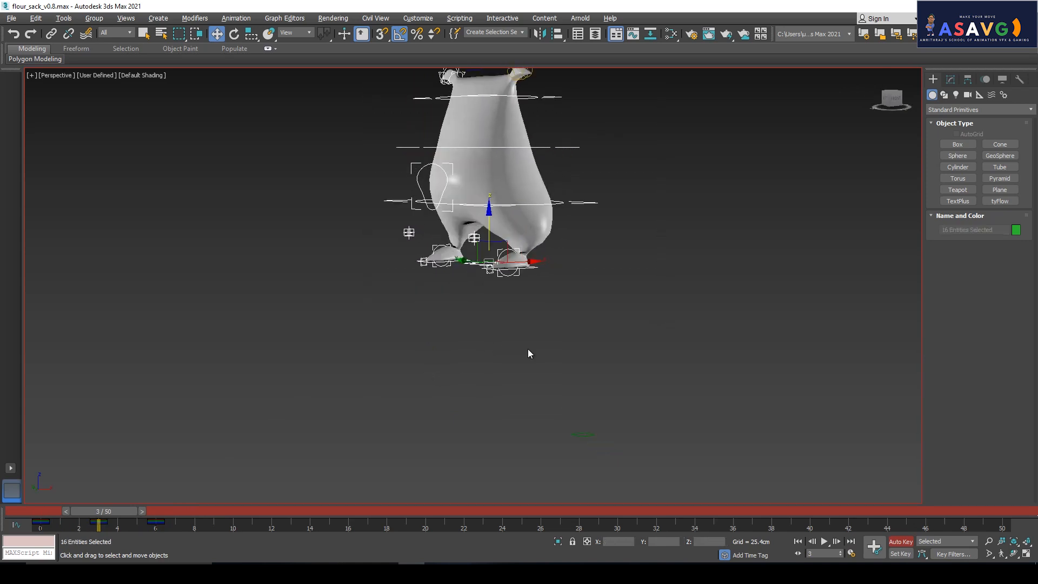
pyautogui.keyDown('alt'); pyautogui.moveTo(528, 353); pyautogui.dragTo(549, 355, button='middle'); pyautogui.keyUp('alt')
# - Rotate both foot controls at frame 3 so the toes point down during the fall
pyautogui.click(546, 284)
pyautogui.click(539, 268)
pyautogui.press('e')
pyautogui.moveTo(529, 280)
pyautogui.mouseDown()
pyautogui.moveTo(508, 281)
pyautogui.moveTo(519, 310)
pyautogui.moveTo(570, 260)
pyautogui.moveTo(568, 233)
pyautogui.moveTo(559, 330)
pyautogui.mouseUp()
pyautogui.moveTo(594, 272); pyautogui.dragTo(462, 281)
pyautogui.hotkey('ctrl', 'z')
pyautogui.click(438, 263)
pyautogui.moveTo(439, 263); pyautogui.dragTo(509, 255, button='middle')
pyautogui.moveTo(477, 260); pyautogui.dragTo(487, 303)
pyautogui.moveTo(510, 260); pyautogui.dragTo(503, 293, button='middle')
pyautogui.keyDown('alt'); pyautogui.moveTo(504, 294); pyautogui.dragTo(444, 322, button='middle'); pyautogui.keyUp('alt')
# - Raise the upper body ring control to about 309.7 cm in Z at frame 3 to stretch the sack
pyautogui.press('w')
pyautogui.click(454, 189)
pyautogui.keyDown('alt'); pyautogui.moveTo(480, 169); pyautogui.dragTo(460, 156, button='middle'); pyautogui.keyUp('alt')
pyautogui.click(459, 158)
pyautogui.click(477, 156)
pyautogui.click(477, 158)
pyautogui.moveTo(477, 158); pyautogui.dragTo(485, 139)
pyautogui.keyDown('alt'); pyautogui.moveTo(490, 254); pyautogui.dragTo(476, 294, button='middle'); pyautogui.keyUp('alt')
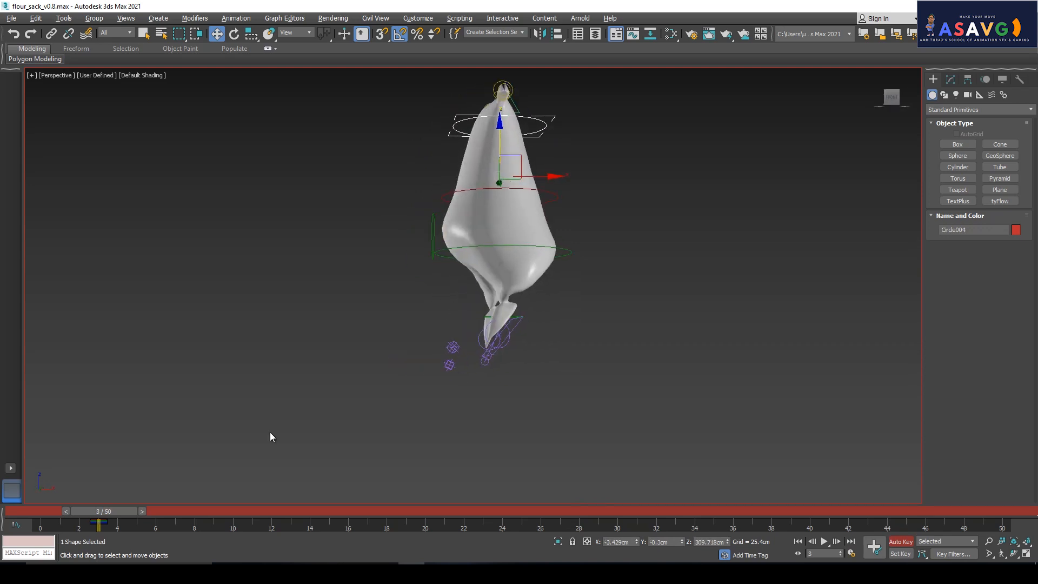
# - Select all the rig controls and scrub to frame 6 to inspect the landing pose
pyautogui.hotkey('ctrl', 'a')
pyautogui.moveTo(111, 511); pyautogui.dragTo(157, 516)
pyautogui.press('w')
pyautogui.press('w')
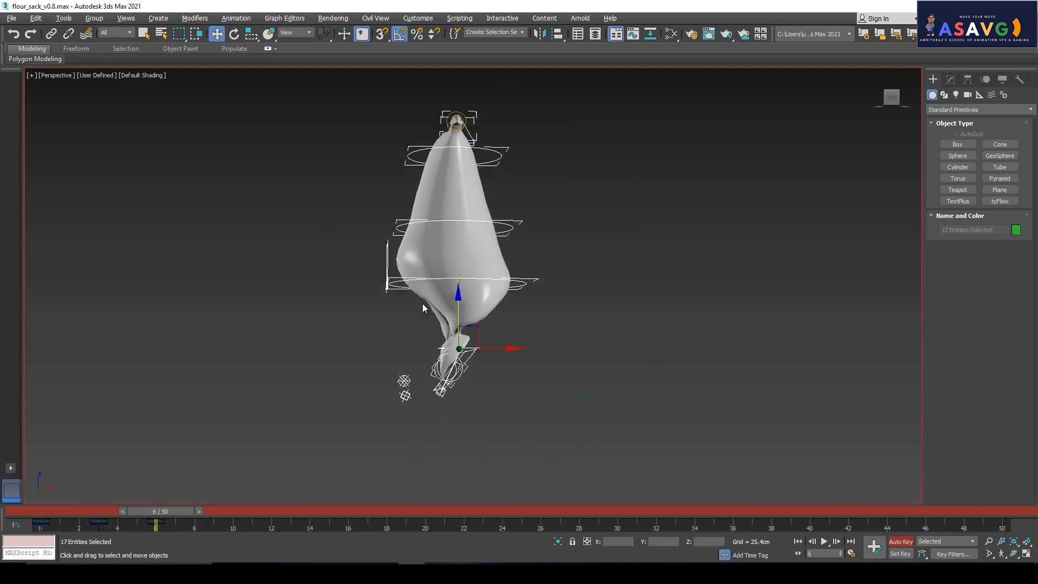
pyautogui.keyDown('alt'); pyautogui.moveTo(475, 374); pyautogui.dragTo(483, 437, button='middle'); pyautogui.keyUp('alt')
pyautogui.scroll(-4, 471, 432)
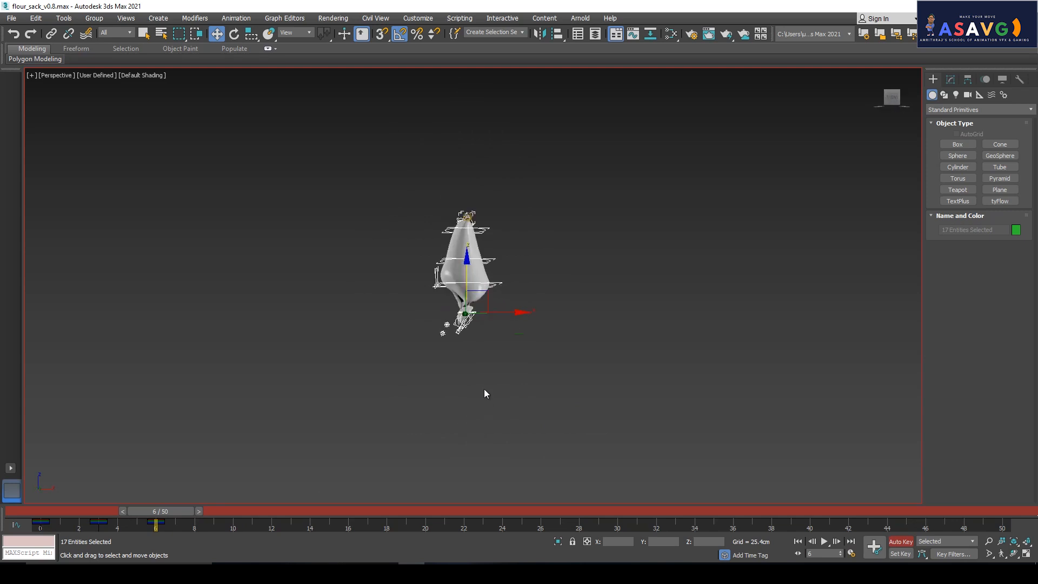
pyautogui.scroll(3, 439, 384)
# - Rotate both foot controls flat to the ground at frame 6
pyautogui.click(466, 349)
pyautogui.keyDown('alt'); pyautogui.moveTo(468, 349); pyautogui.dragTo(503, 361, button='middle'); pyautogui.keyUp('alt')
pyautogui.press('e')
pyautogui.moveTo(453, 376); pyautogui.dragTo(450, 338)
pyautogui.press('w')
pyautogui.click(386, 357)
pyautogui.press('e')
pyautogui.moveTo(385, 359); pyautogui.dragTo(404, 300)
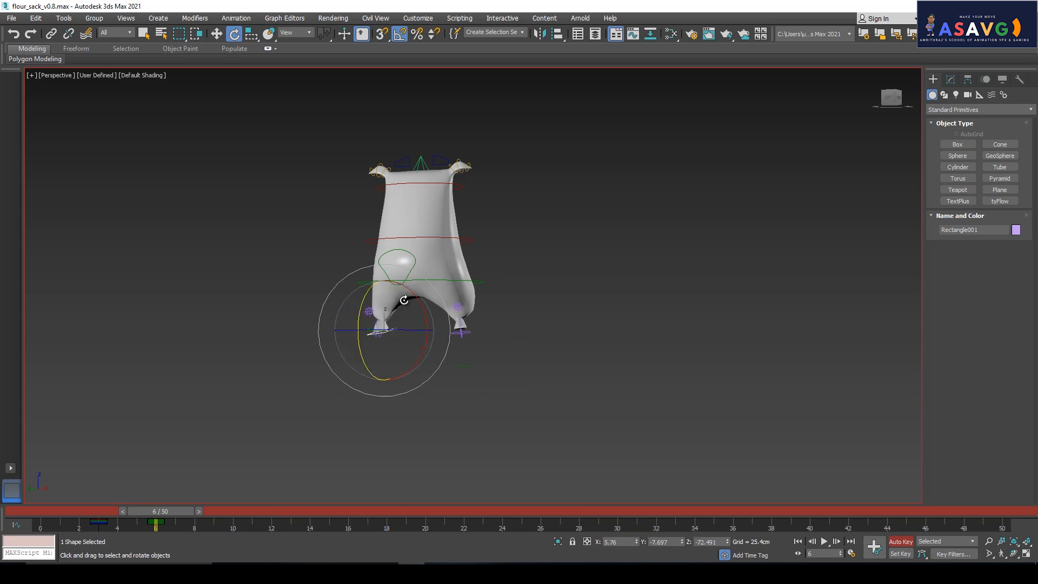
pyautogui.moveTo(417, 387)
pyautogui.mouseDown()
pyautogui.moveTo(408, 393)
pyautogui.moveTo(417, 389)
pyautogui.mouseUp()
pyautogui.keyDown('alt'); pyautogui.moveTo(467, 395); pyautogui.dragTo(405, 404, button='middle'); pyautogui.keyUp('alt')
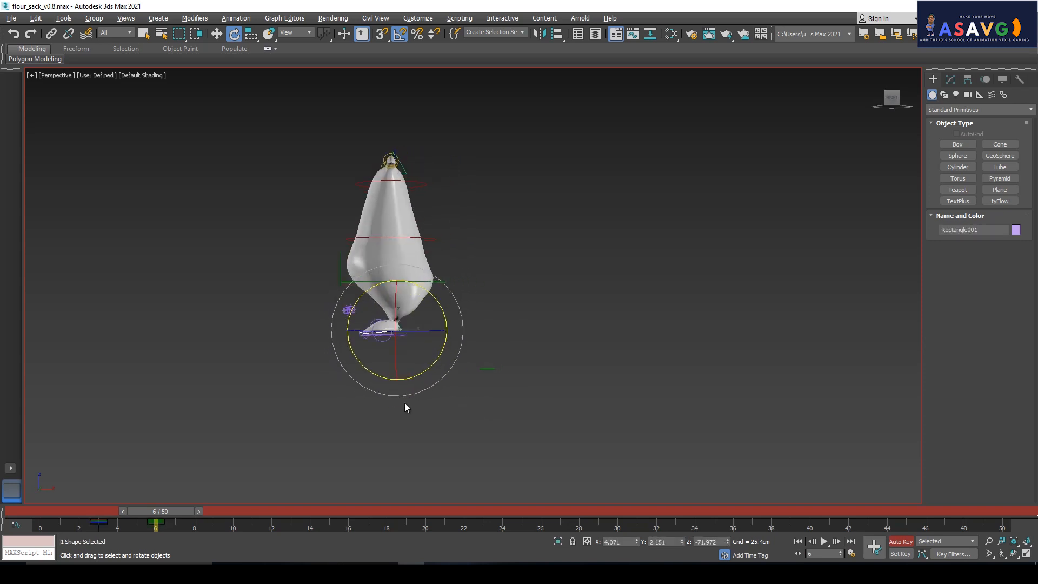
# - Lower the upper body ring control to about 155.6 cm in Z at frame 6 to remove the stretch on landing
pyautogui.moveTo(136, 512)
pyautogui.mouseDown()
pyautogui.moveTo(47, 521)
pyautogui.moveTo(175, 527)
pyautogui.moveTo(98, 513)
pyautogui.moveTo(131, 528)
pyautogui.moveTo(186, 526)
pyautogui.moveTo(46, 525)
pyautogui.moveTo(147, 514)
pyautogui.mouseUp()
pyautogui.press('e')
pyautogui.press('q')
pyautogui.press('e')
pyautogui.moveTo(415, 336); pyautogui.dragTo(458, 343, button='middle')
pyautogui.press('w')
pyautogui.click(364, 129)
pyautogui.moveTo(395, 137); pyautogui.dragTo(397, 162)
pyautogui.keyDown('alt'); pyautogui.moveTo(397, 162); pyautogui.dragTo(432, 205, button='middle'); pyautogui.keyUp('alt')
# - Lower the cone-shaped control above the sack to about 113.8 cm in Z at frame 7 to squash the body
pyautogui.moveTo(165, 511); pyautogui.dragTo(162, 536)
pyautogui.press('w')
pyautogui.moveTo(444, 386)
pyautogui.keyDown('alt'); pyautogui.mouseDown(button='middle')
pyautogui.moveTo(407, 385)
pyautogui.moveTo(447, 384)
pyautogui.moveTo(433, 376)
pyautogui.mouseUp(button='middle'); pyautogui.keyUp('alt')
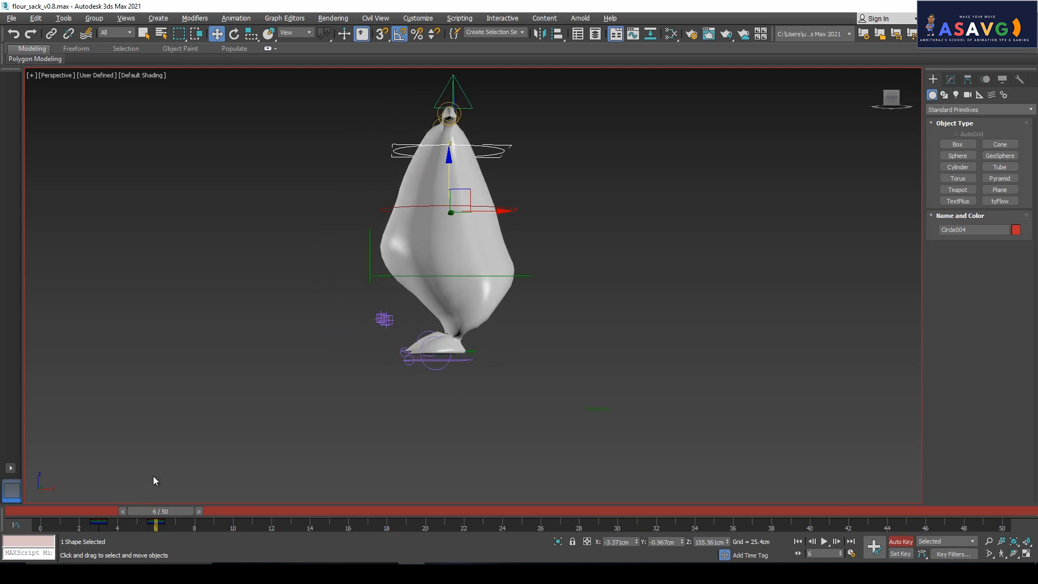
pyautogui.moveTo(155, 518)
pyautogui.mouseDown()
pyautogui.moveTo(141, 507)
pyautogui.moveTo(156, 511)
pyautogui.mouseUp()
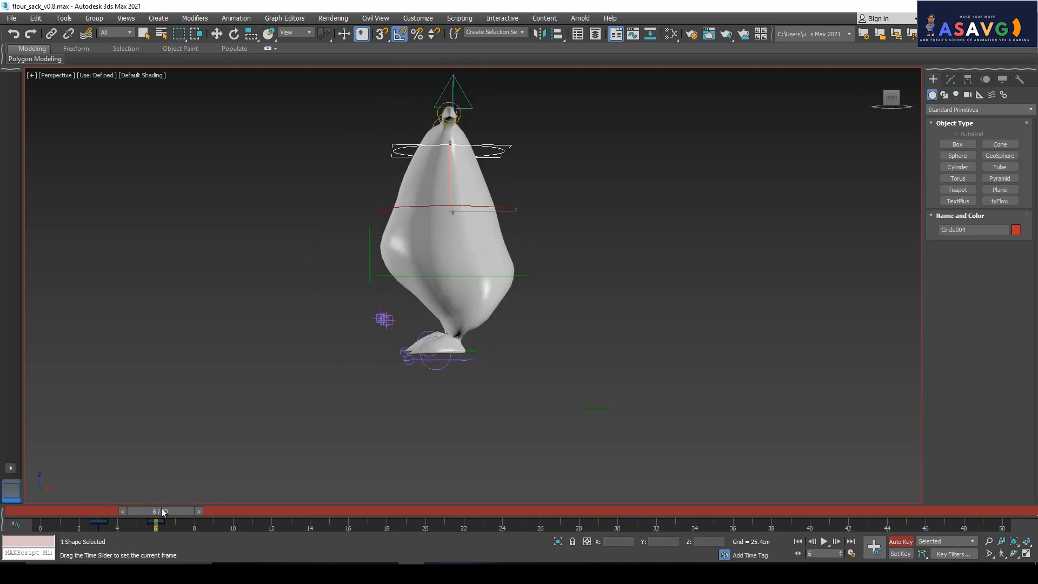
pyautogui.click(475, 107)
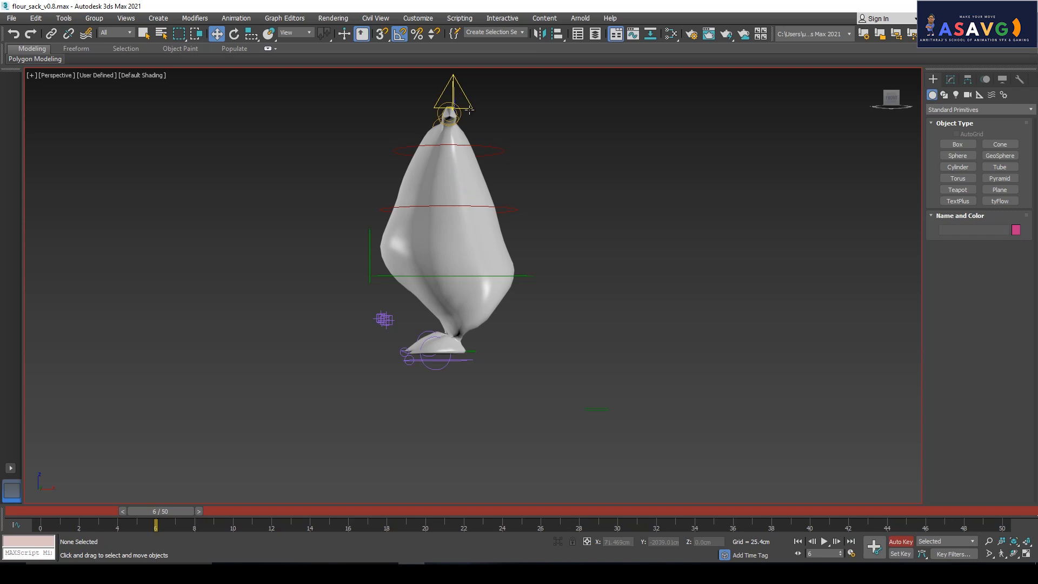
pyautogui.moveTo(162, 513)
pyautogui.mouseDown()
pyautogui.moveTo(176, 511)
pyautogui.moveTo(141, 512)
pyautogui.moveTo(178, 512)
pyautogui.mouseUp()
pyautogui.moveTo(453, 182); pyautogui.dragTo(453, 204)
pyautogui.keyDown('alt'); pyautogui.moveTo(401, 230); pyautogui.dragTo(441, 222, button='middle'); pyautogui.keyUp('alt')
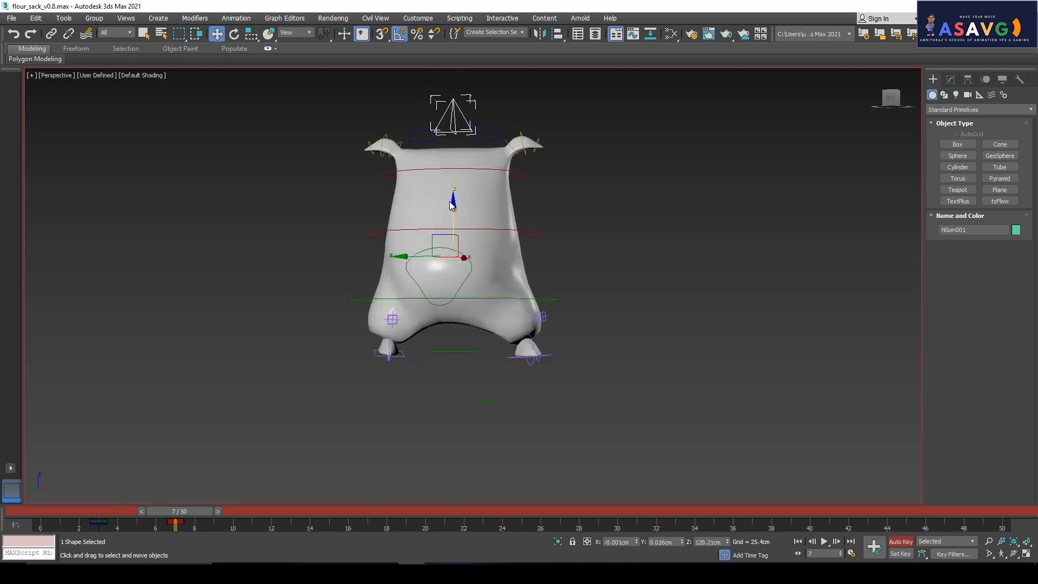
pyautogui.moveTo(453, 202); pyautogui.dragTo(454, 210)
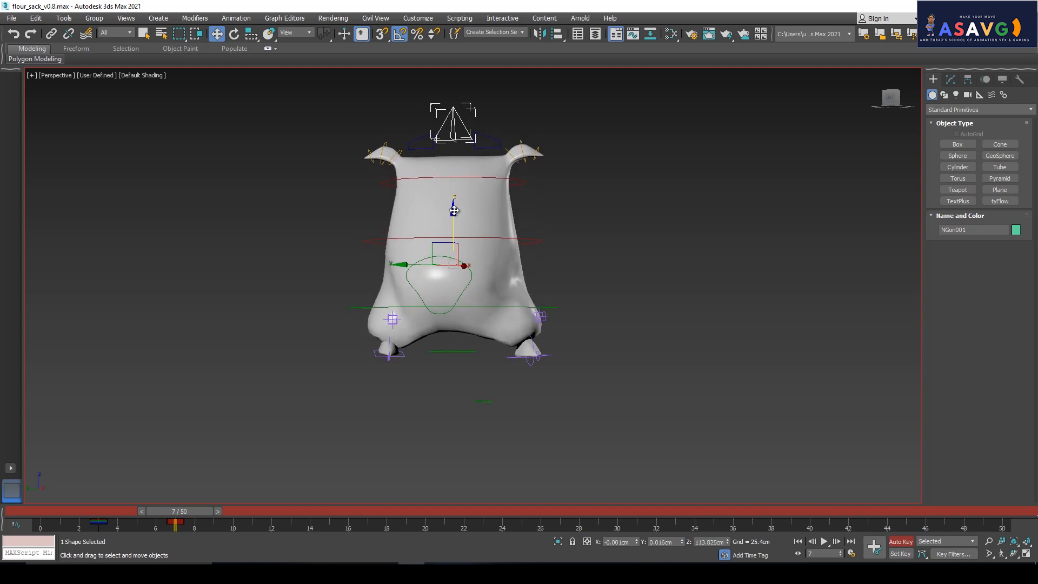
# - Extend the end time to frame 200 and delete the upper body ring control's leftover keys beyond frame 110
pyautogui.moveTo(168, 504); pyautogui.dragTo(453, 468)
pyautogui.press('w')
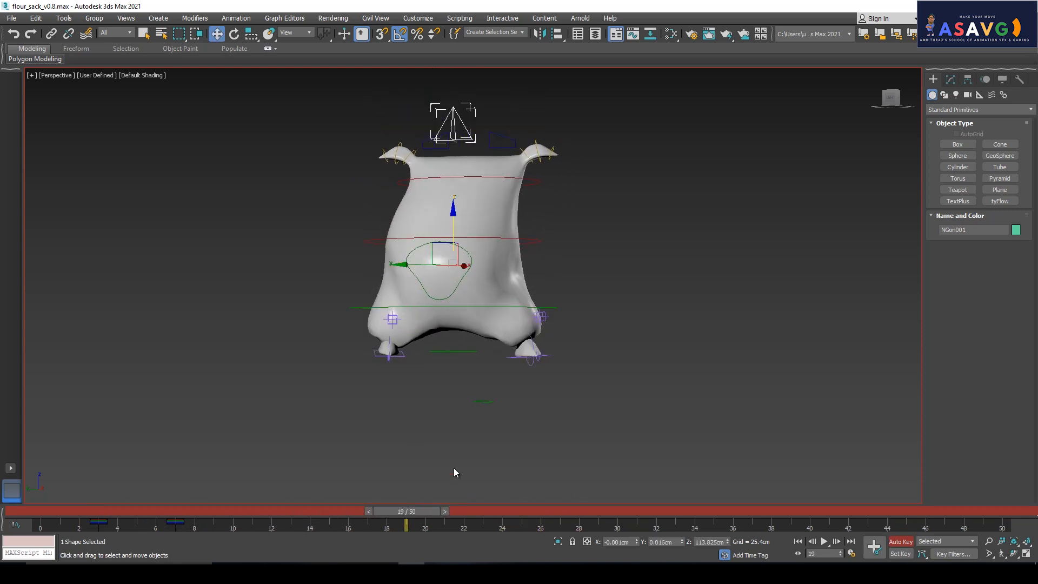
pyautogui.click(425, 299)
pyautogui.moveTo(460, 512); pyautogui.dragTo(330, 530)
pyautogui.press('w')
pyautogui.click(522, 180)
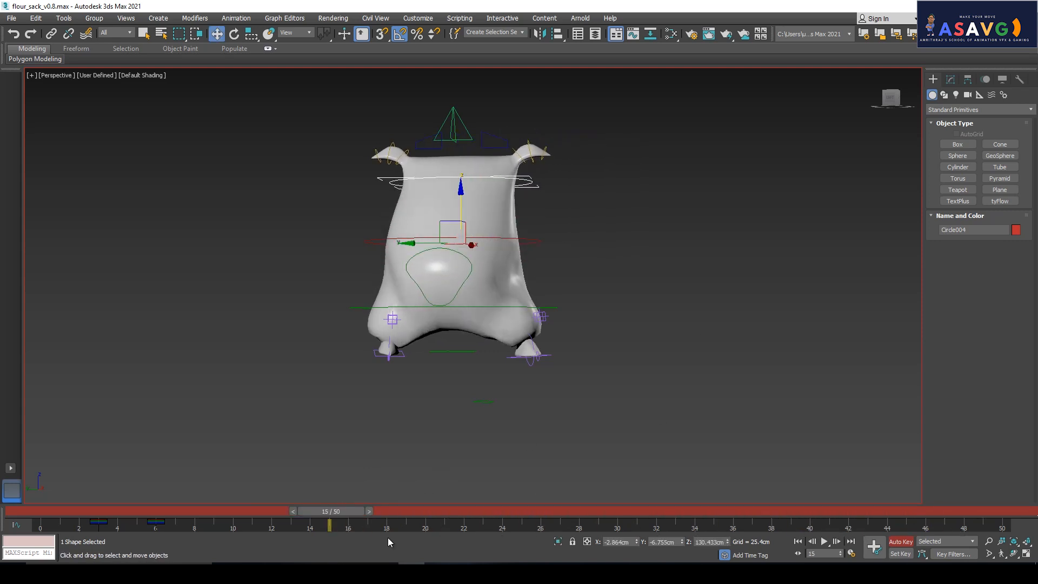
pyautogui.click(852, 554)
pyautogui.doubleClick(483, 320)
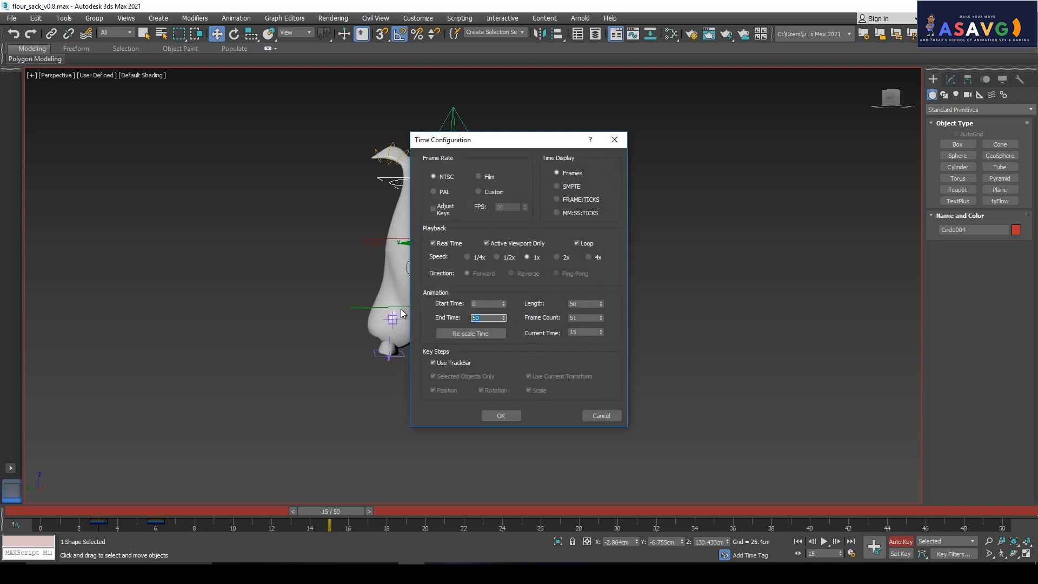
pyautogui.press('Return')
pyautogui.click(614, 525)
pyautogui.click(501, 415)
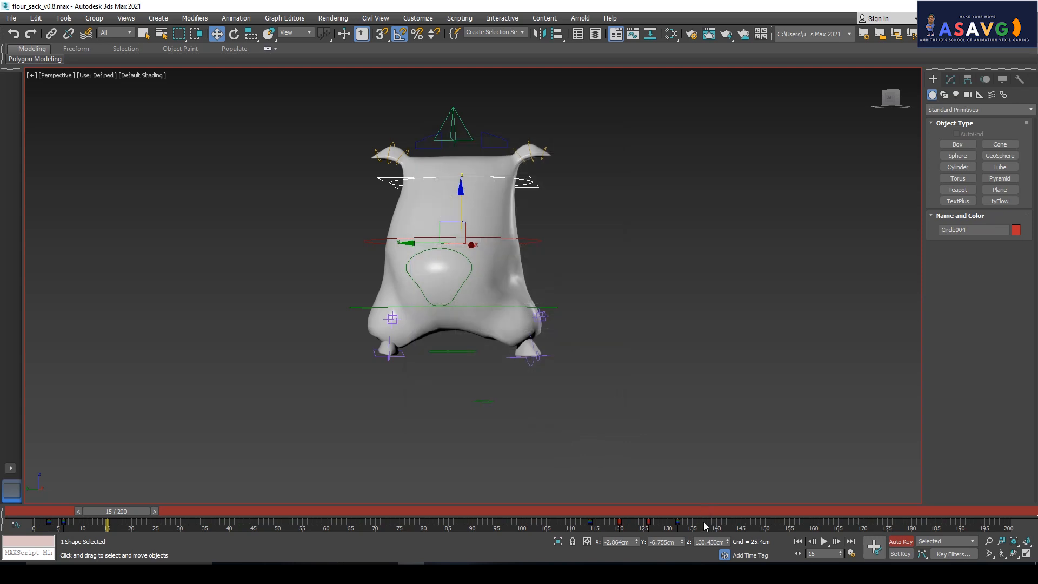
pyautogui.press('Delete')
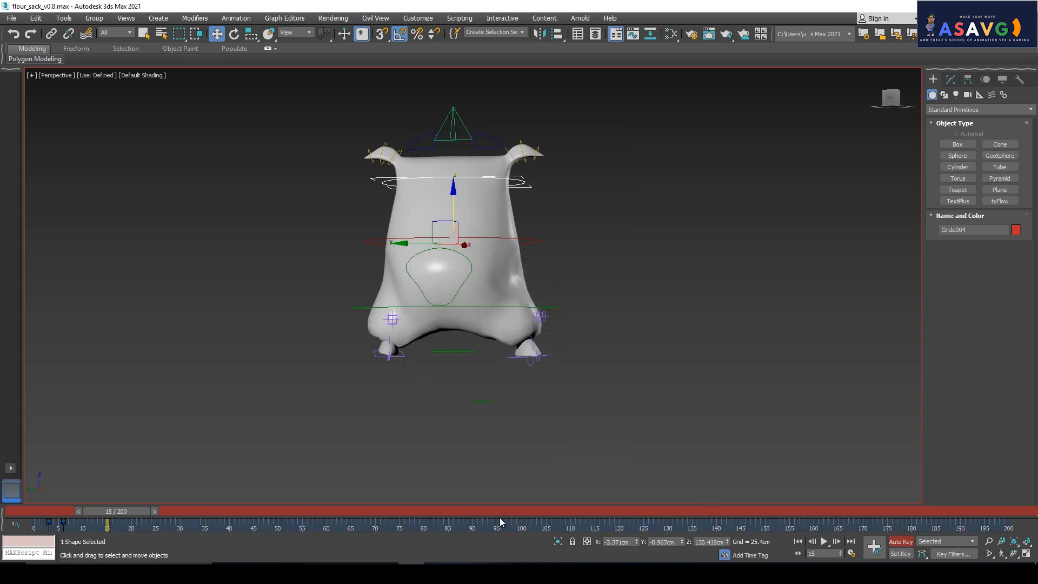
# - Return the animation's end time to frame 50
pyautogui.click(852, 553)
pyautogui.doubleClick(491, 318)
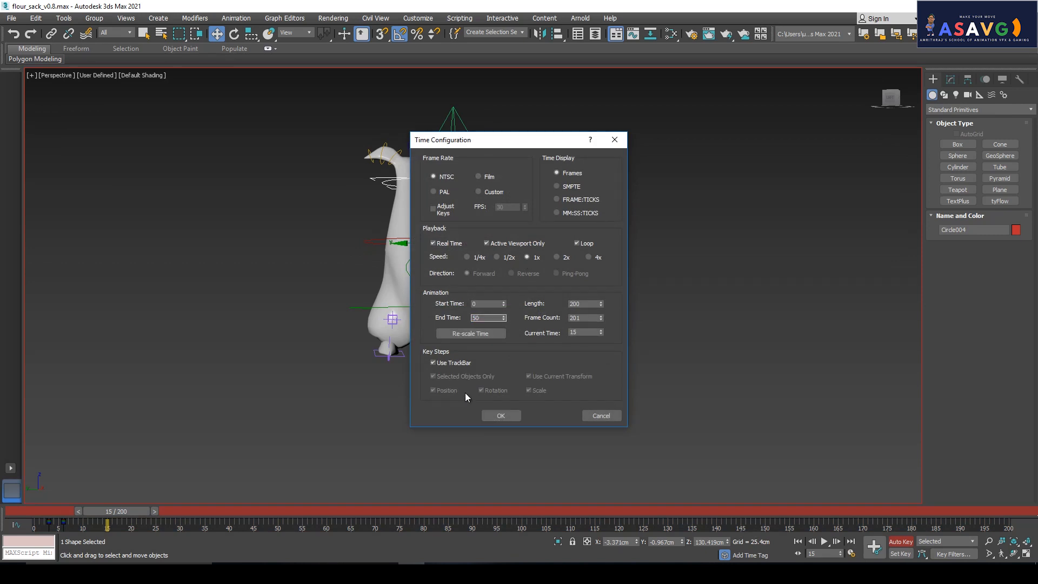
pyautogui.click(486, 415)
# - Extend the end time to frame 150 and delete the belly control's leftover keys beyond frame 100
pyautogui.keyDown('alt'); pyautogui.moveTo(496, 426); pyautogui.dragTo(351, 438, button='middle'); pyautogui.keyUp('alt')
pyautogui.moveTo(99, 510); pyautogui.dragTo(310, 524)
pyautogui.press('w')
pyautogui.click(375, 260)
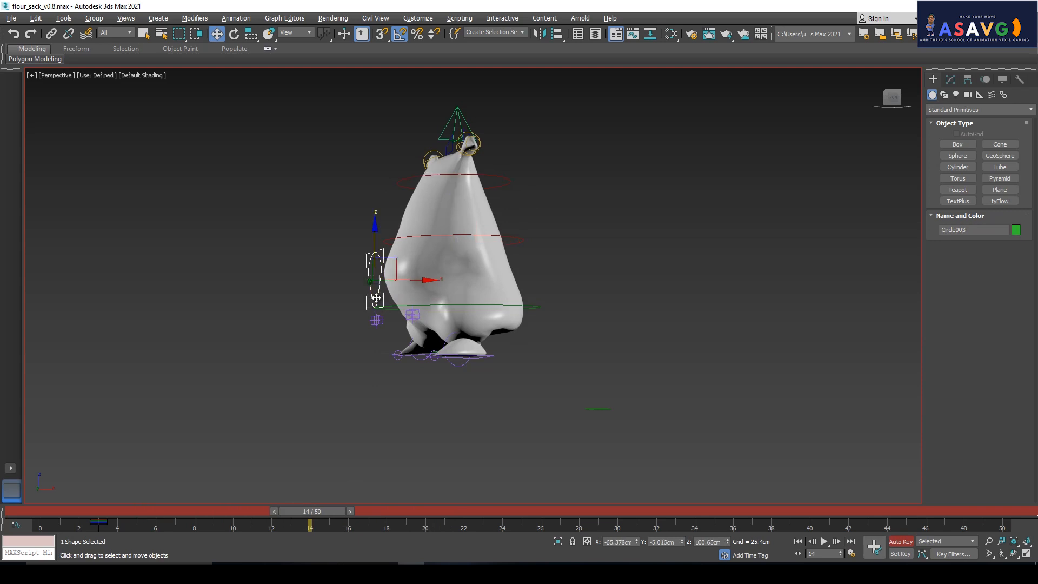
pyautogui.click(852, 553)
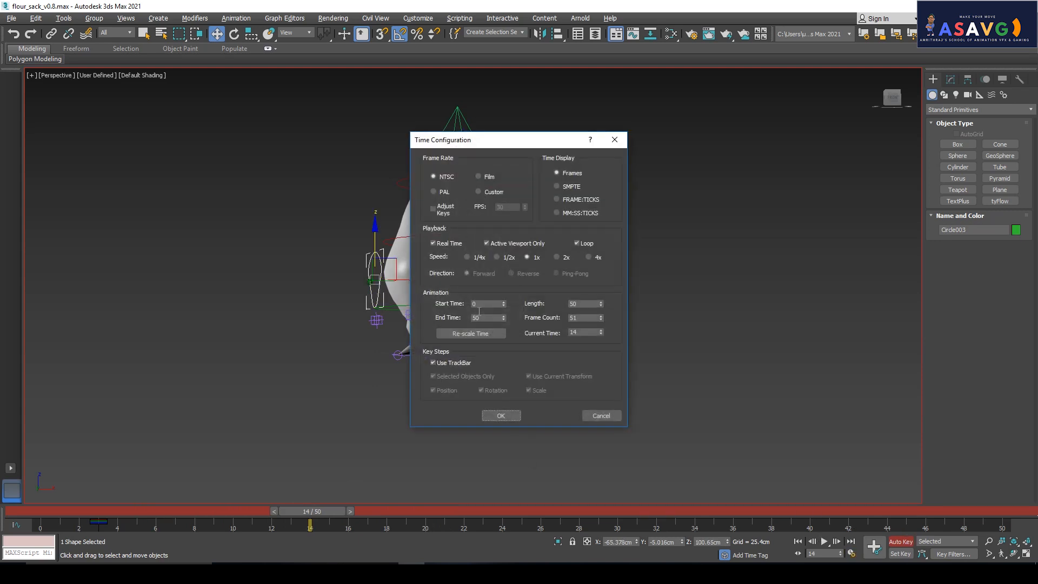
pyautogui.write('100')
pyautogui.press('Return')
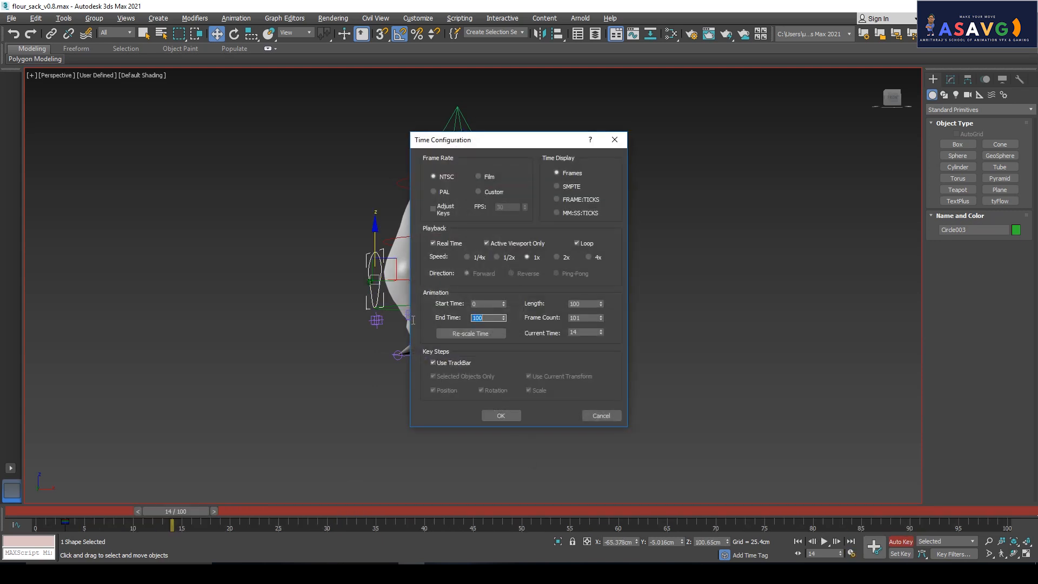
pyautogui.write('150')
pyautogui.press('Return')
pyautogui.click(784, 519)
pyautogui.click(519, 415)
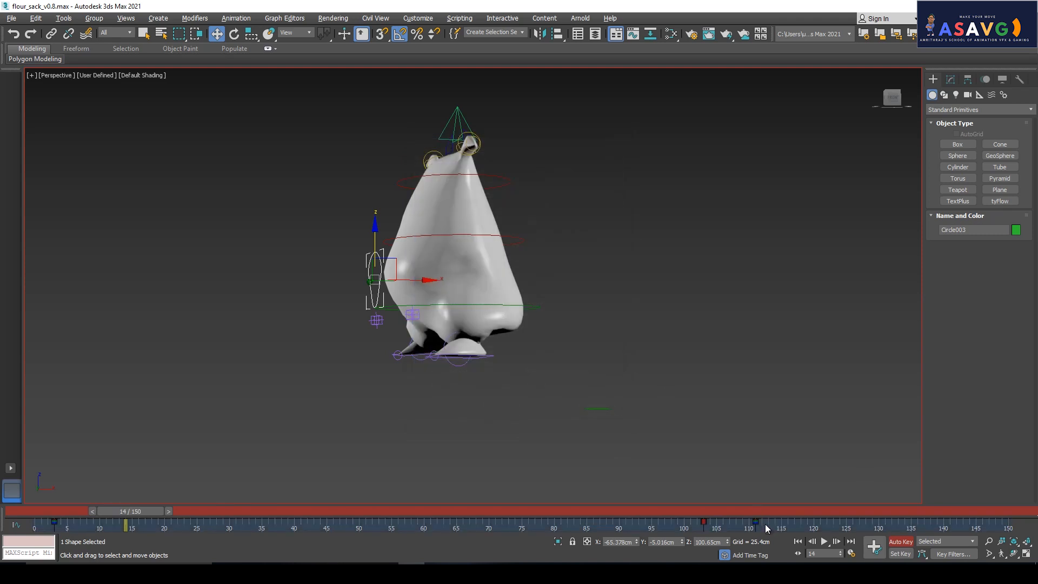
pyautogui.press('Delete')
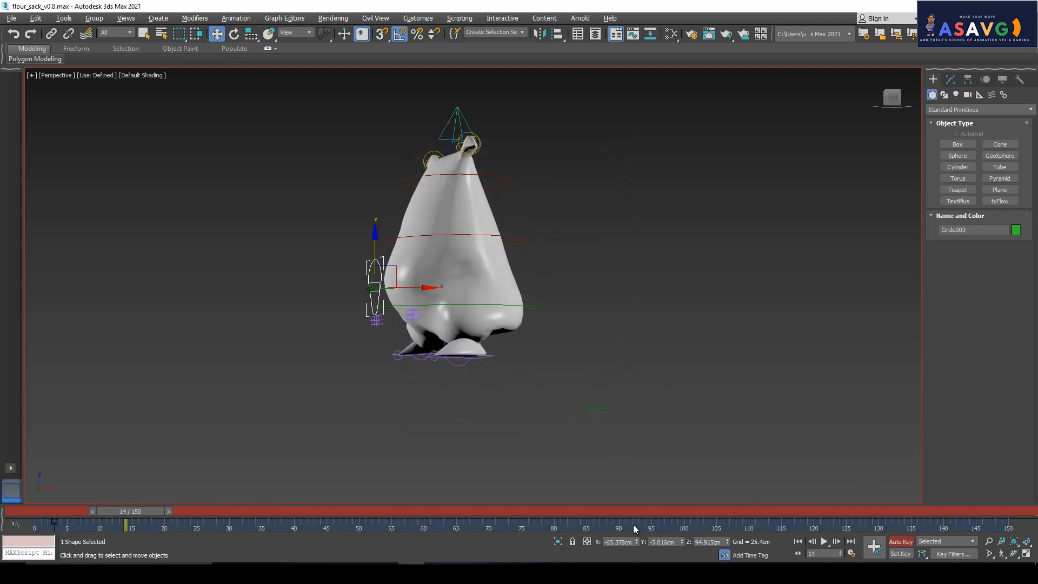
# - Shorten the animation range again so it ends at frame 50
pyautogui.click(851, 555)
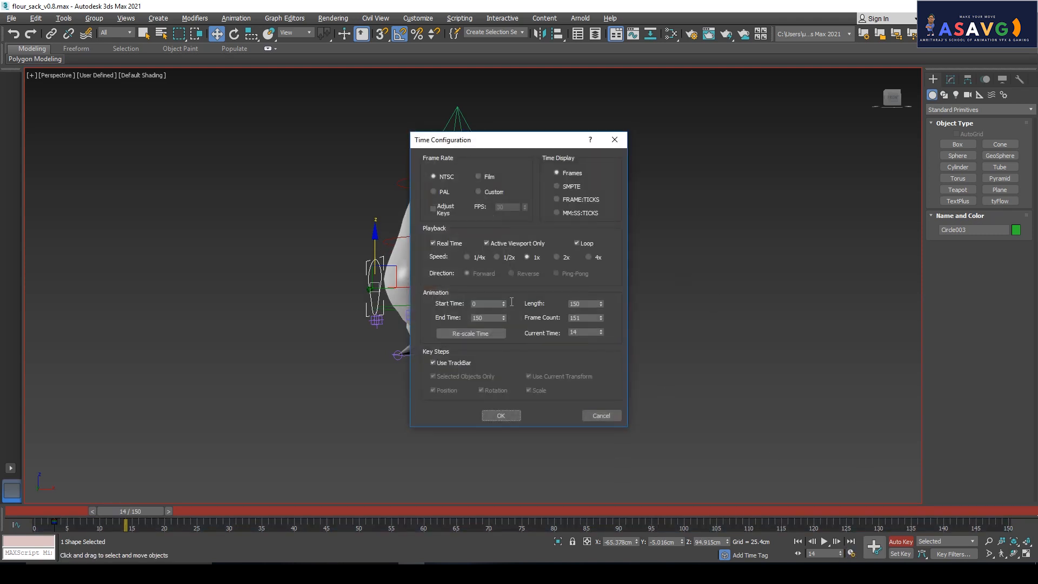
pyautogui.write('80')
pyautogui.press('Return')
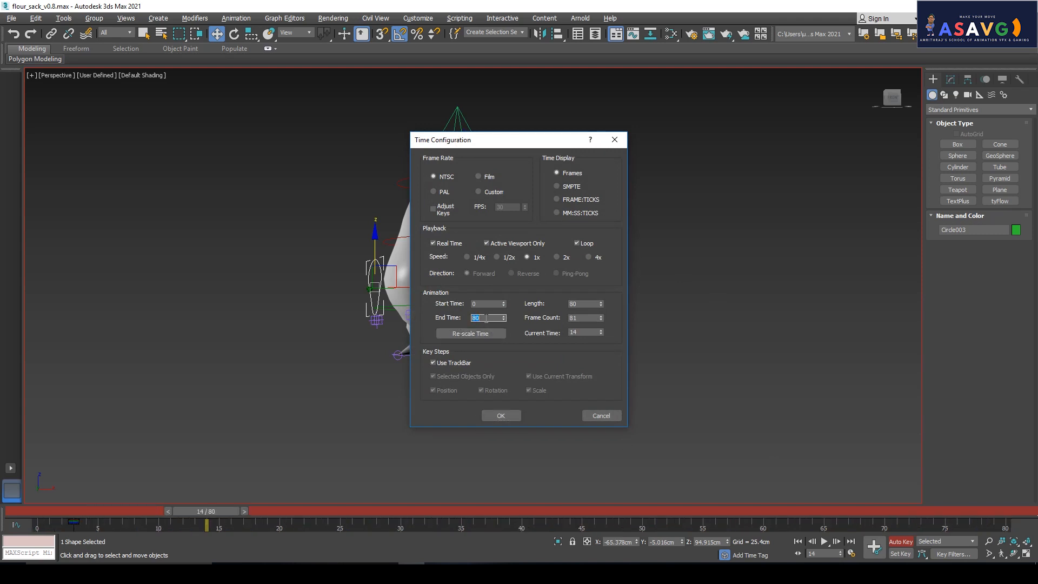
pyautogui.write('50')
pyautogui.press('Return')
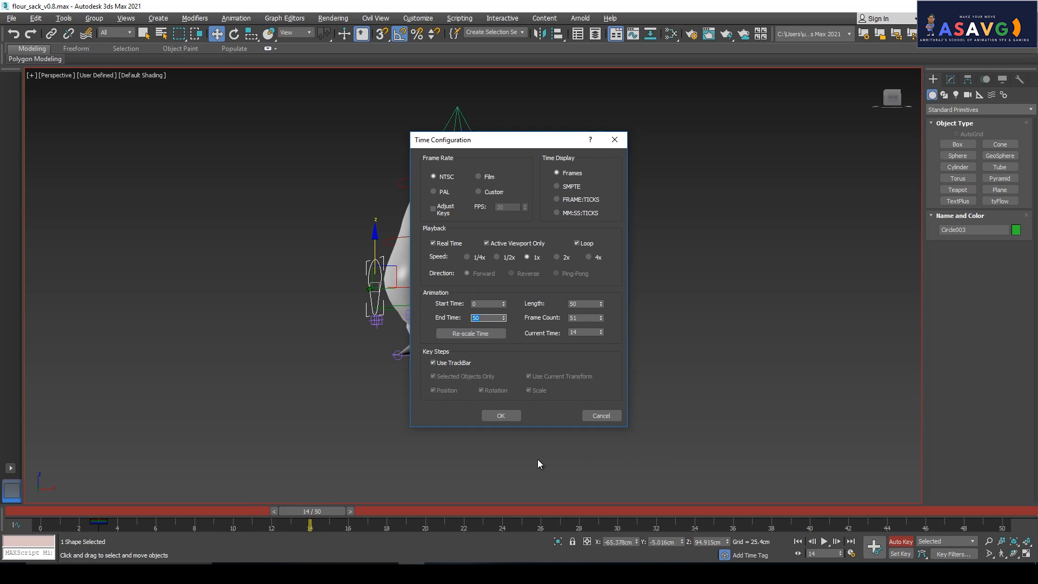
pyautogui.click(501, 415)
# - Raise the cone-shaped control above the sack to about 132 cm in Z at frame 10 for the rebound
pyautogui.moveTo(292, 513); pyautogui.dragTo(219, 486)
pyautogui.press('w')
pyautogui.click(447, 135)
pyautogui.moveTo(204, 512)
pyautogui.mouseDown()
pyautogui.moveTo(99, 513)
pyautogui.moveTo(180, 533)
pyautogui.moveTo(144, 530)
pyautogui.moveTo(200, 524)
pyautogui.mouseUp()
pyautogui.press('.')
pyautogui.press('.')
pyautogui.moveTo(458, 247); pyautogui.dragTo(458, 224)
pyautogui.keyDown('alt'); pyautogui.moveTo(385, 274); pyautogui.dragTo(453, 288, button='middle'); pyautogui.keyUp('alt')
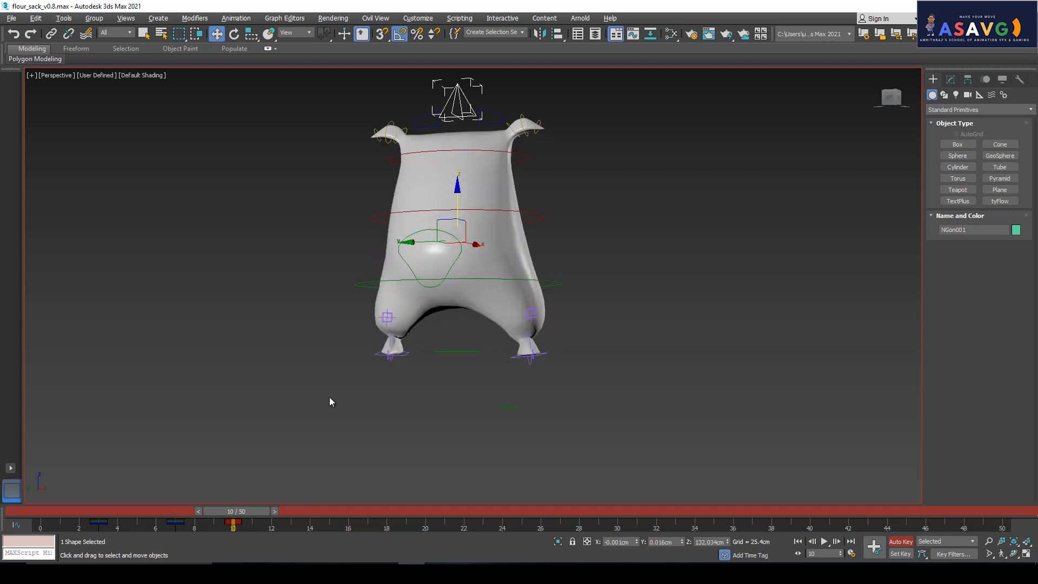
# - Lower the cone-shaped control slightly at frame 14 to settle the body after the rebound
pyautogui.moveTo(221, 507); pyautogui.dragTo(185, 561)
pyautogui.press('.')
pyautogui.press('.')
pyautogui.press('.')
pyautogui.press('.')
pyautogui.press('.')
pyautogui.press('.')
pyautogui.press('w')
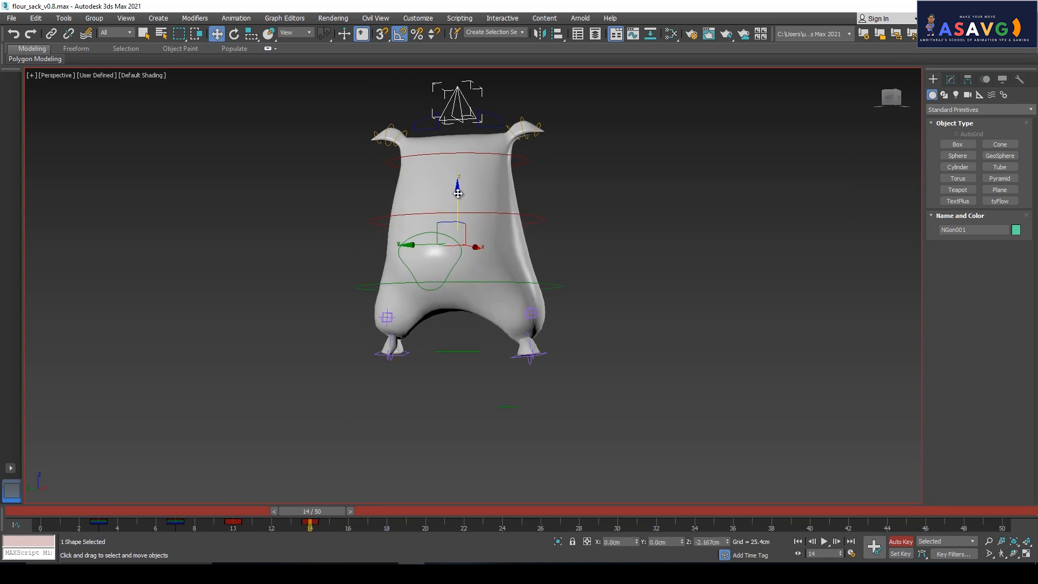
pyautogui.moveTo(457, 190); pyautogui.dragTo(457, 198)
# - Play the animation from frame 0 to check the drop, squash and settle
pyautogui.moveTo(324, 520); pyautogui.dragTo(336, 483)
pyautogui.press('w')
pyautogui.press('Home')
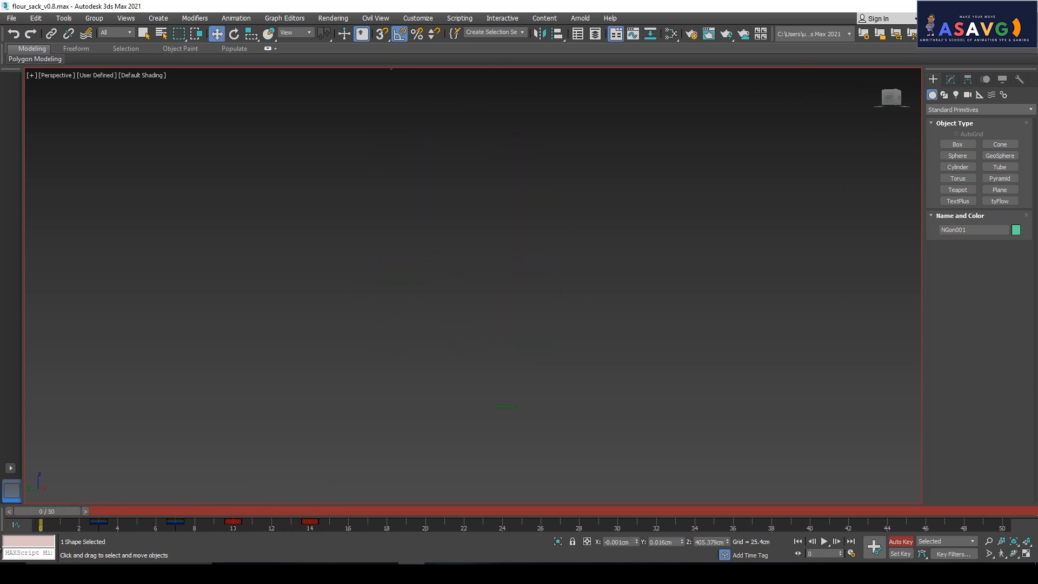
pyautogui.click(826, 540)
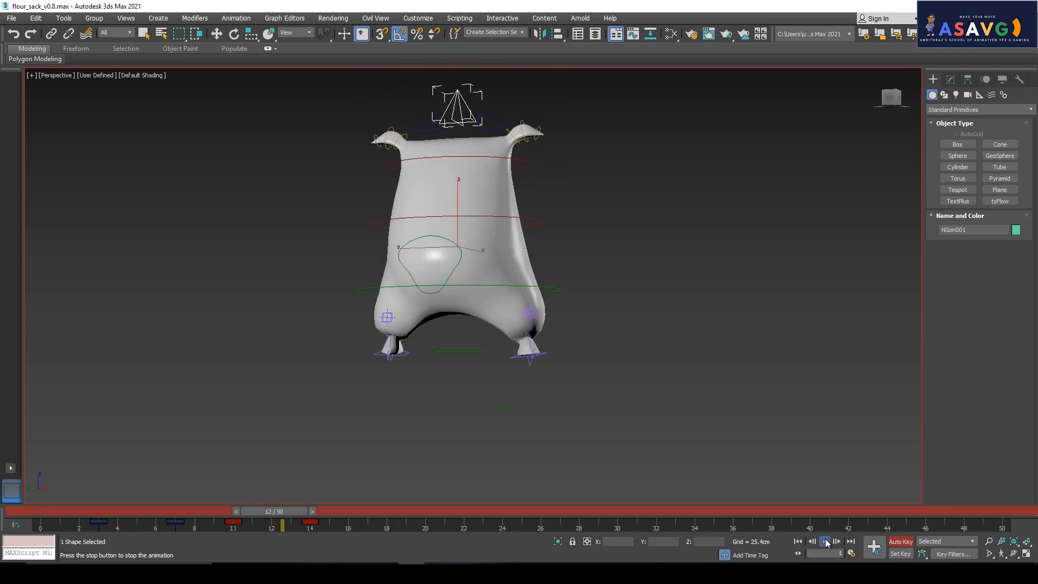
pyautogui.click(826, 541)
# - Try to tilt the cone-shaped control above the sack to -105 degrees in Y at frame 7
pyautogui.moveTo(57, 505); pyautogui.dragTo(182, 515)
pyautogui.press('w')
pyautogui.click(378, 300)
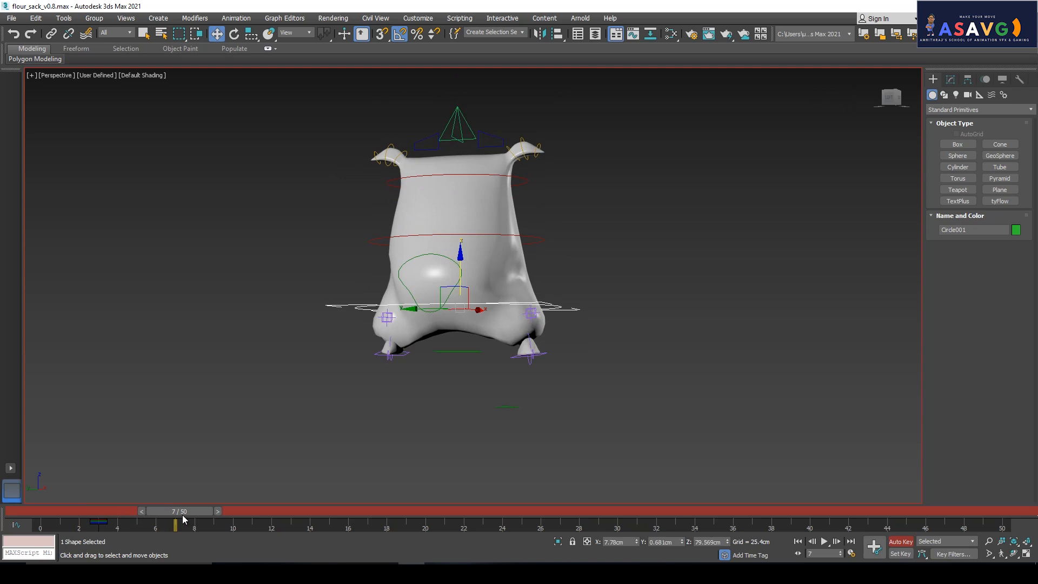
pyautogui.moveTo(183, 515)
pyautogui.mouseDown()
pyautogui.moveTo(108, 514)
pyautogui.moveTo(198, 525)
pyautogui.moveTo(176, 524)
pyautogui.mouseUp()
pyautogui.press('w')
pyautogui.click(461, 148)
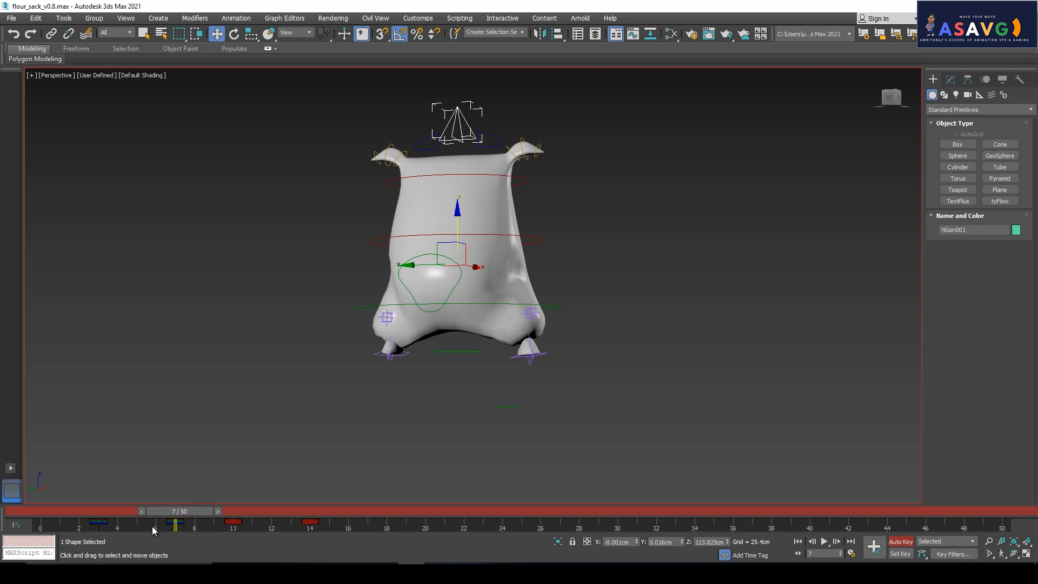
pyautogui.click(172, 512)
pyautogui.press('w')
pyautogui.press('e')
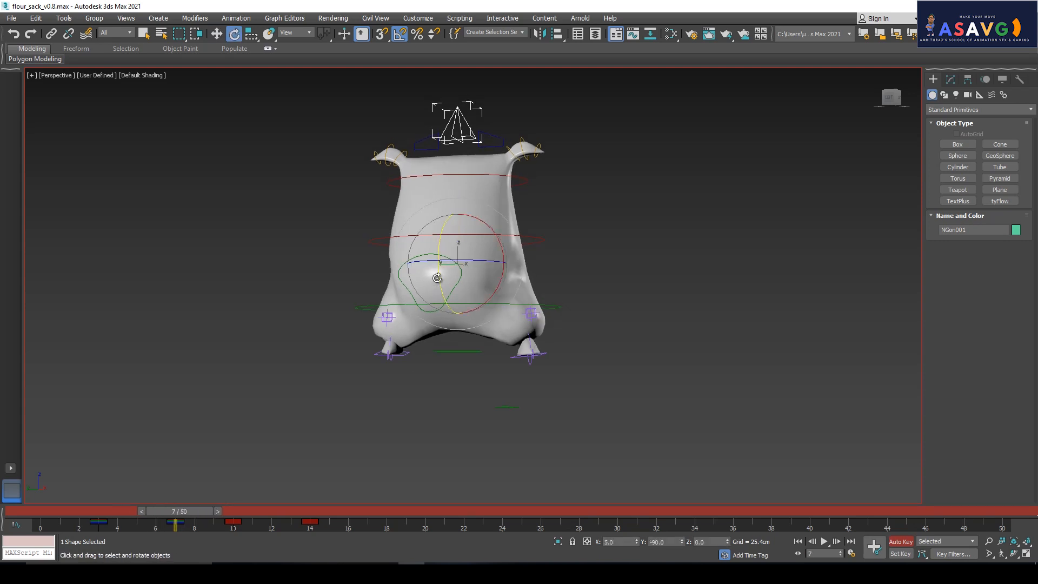
pyautogui.moveTo(441, 277); pyautogui.dragTo(518, 333)
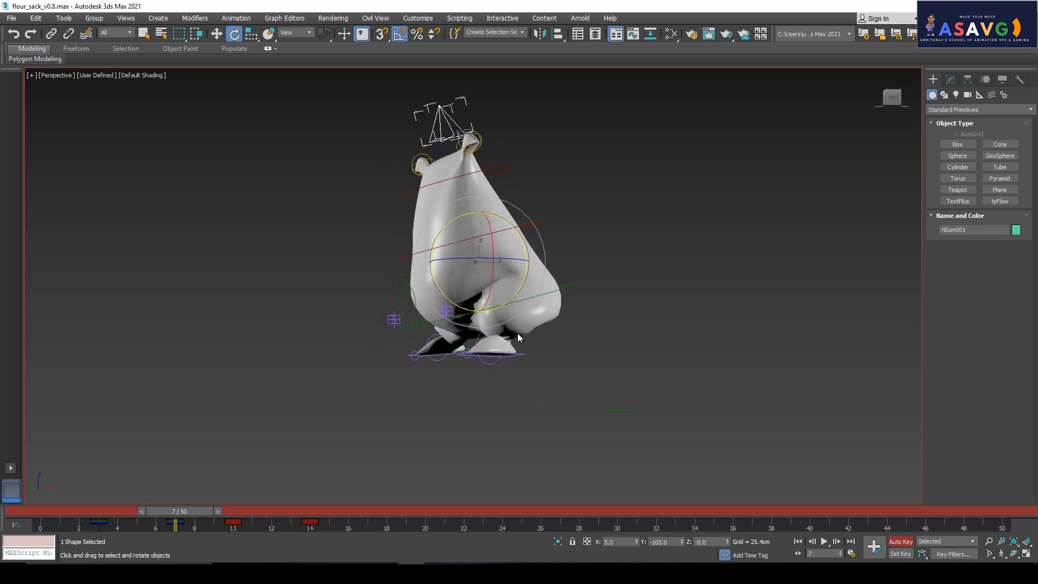
pyautogui.hotkey('ctrl', 'z')
# - Reselect the cone-shaped control above the sack and rotate it to -95 degrees in Y at frame 7
pyautogui.click(451, 316)
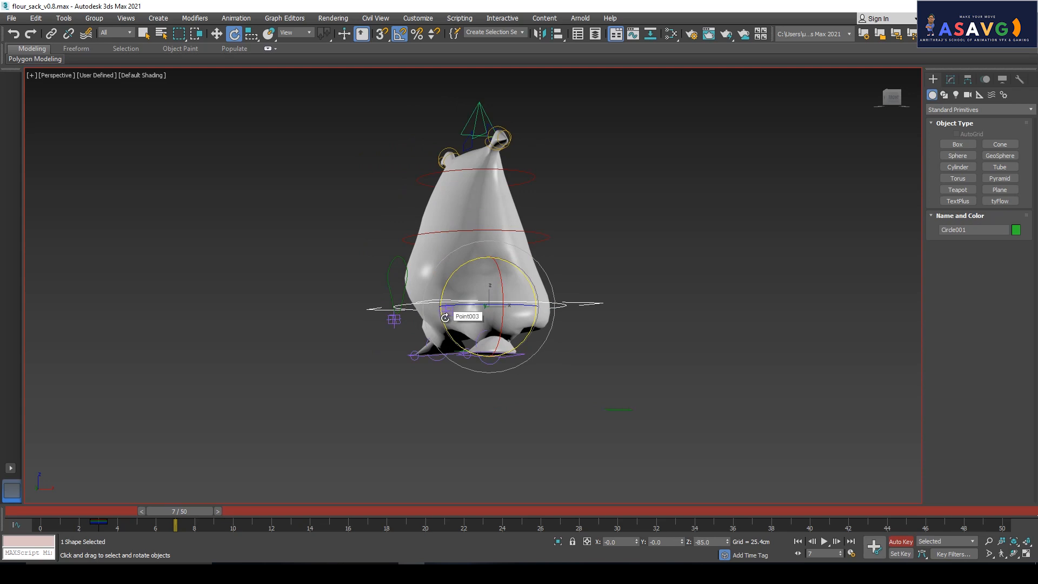
pyautogui.moveTo(443, 323); pyautogui.dragTo(445, 328)
pyautogui.click(464, 133)
pyautogui.keyDown('alt'); pyautogui.moveTo(416, 184); pyautogui.dragTo(473, 192, button='middle'); pyautogui.keyUp('alt')
pyautogui.moveTo(181, 512)
pyautogui.mouseDown()
pyautogui.moveTo(170, 510)
pyautogui.moveTo(180, 511)
pyautogui.mouseUp()
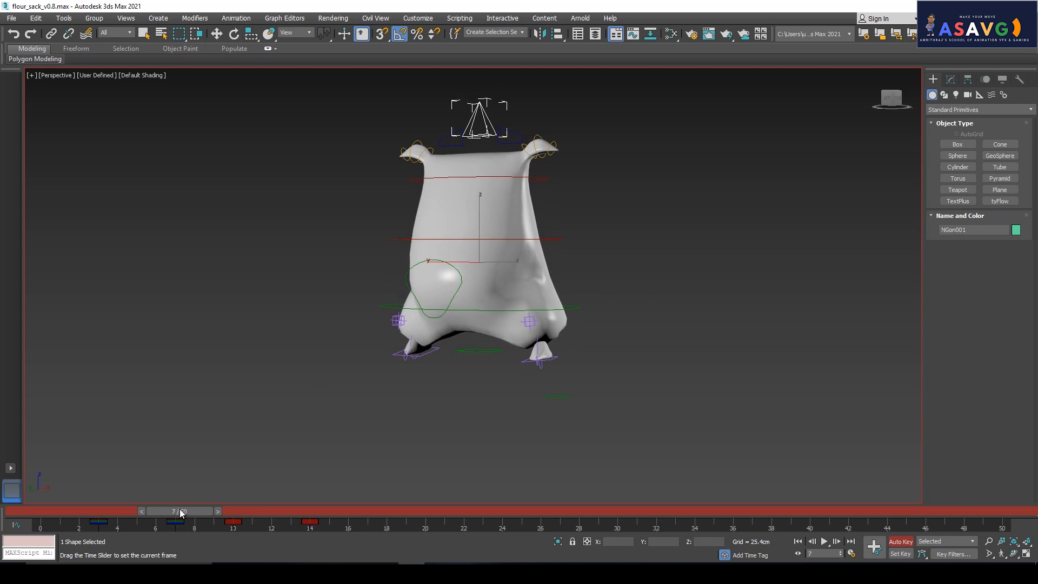
pyautogui.moveTo(448, 244); pyautogui.dragTo(417, 293)
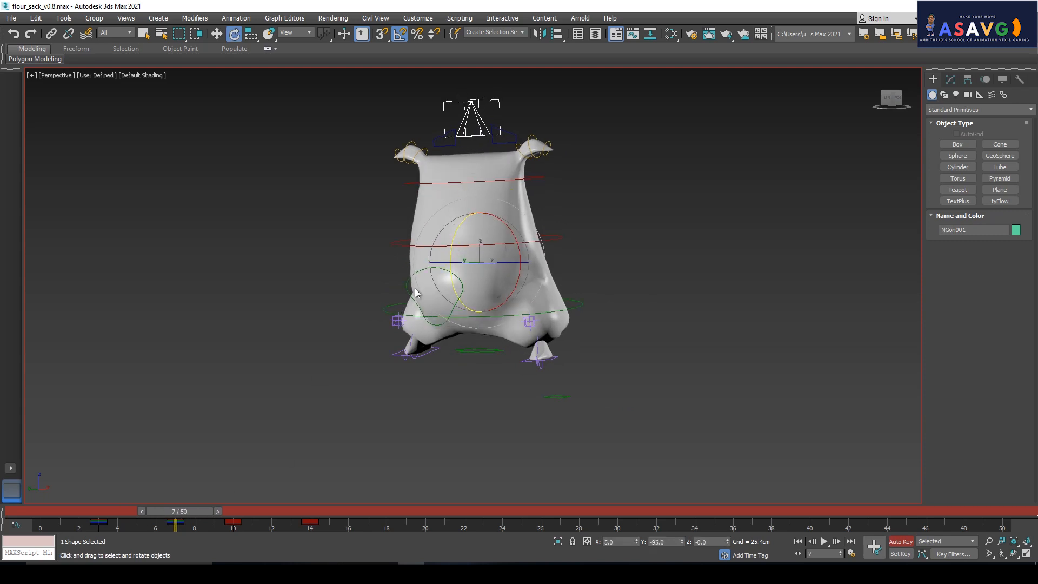
# - Rotate the cone-shaped control to -90 degrees in Y at frame 10 and tilt it slightly further at frame 7
pyautogui.moveTo(185, 514); pyautogui.dragTo(238, 510)
pyautogui.moveTo(437, 299); pyautogui.dragTo(451, 279)
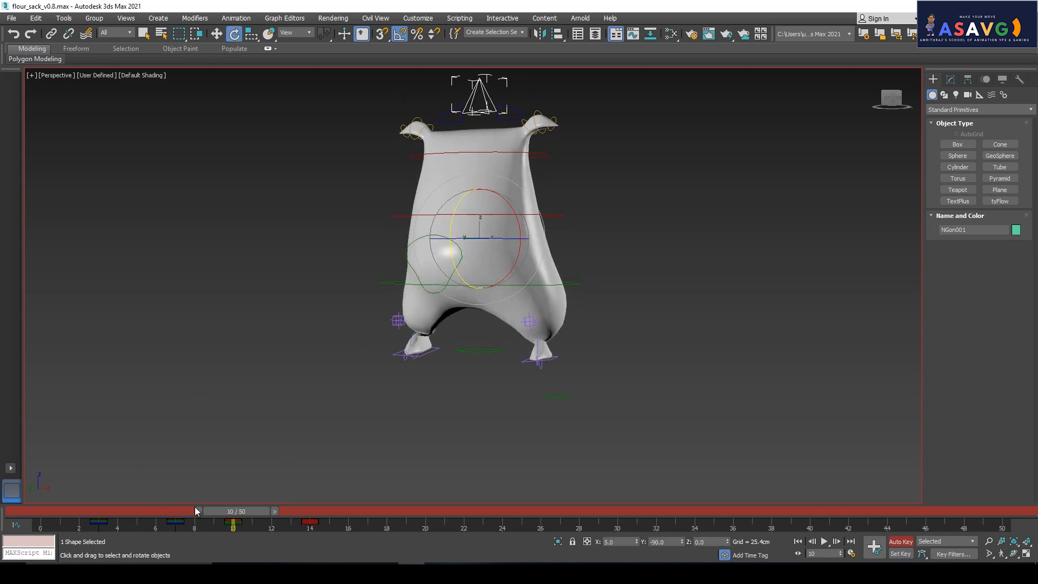
pyautogui.moveTo(215, 511); pyautogui.dragTo(154, 514)
pyautogui.press('e')
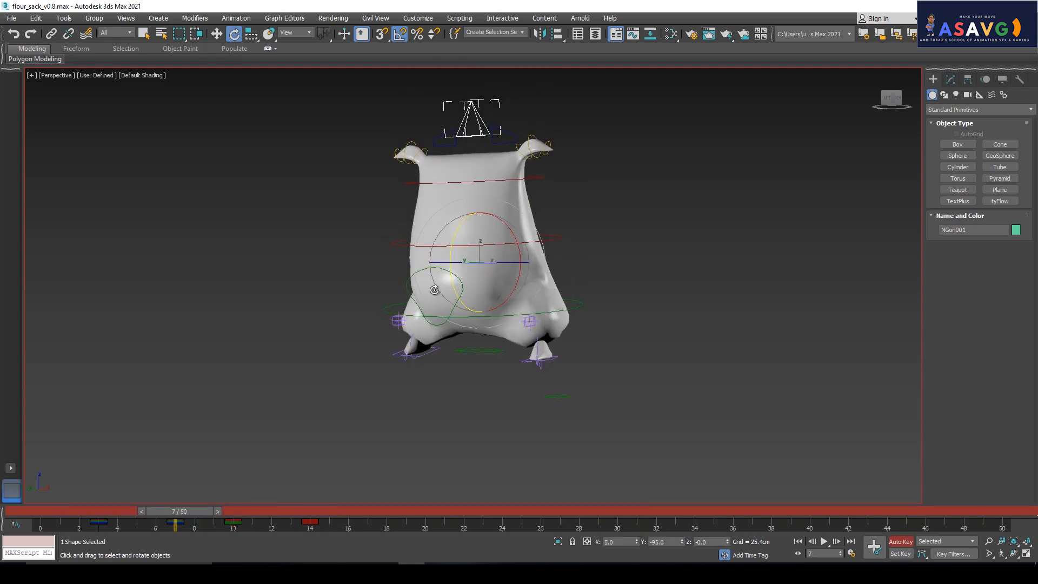
pyautogui.moveTo(450, 285); pyautogui.dragTo(454, 288)
# - Try a counter-tilt of the cone-shaped control to -85 degrees in Y at frame 10
pyautogui.moveTo(187, 511); pyautogui.dragTo(246, 511)
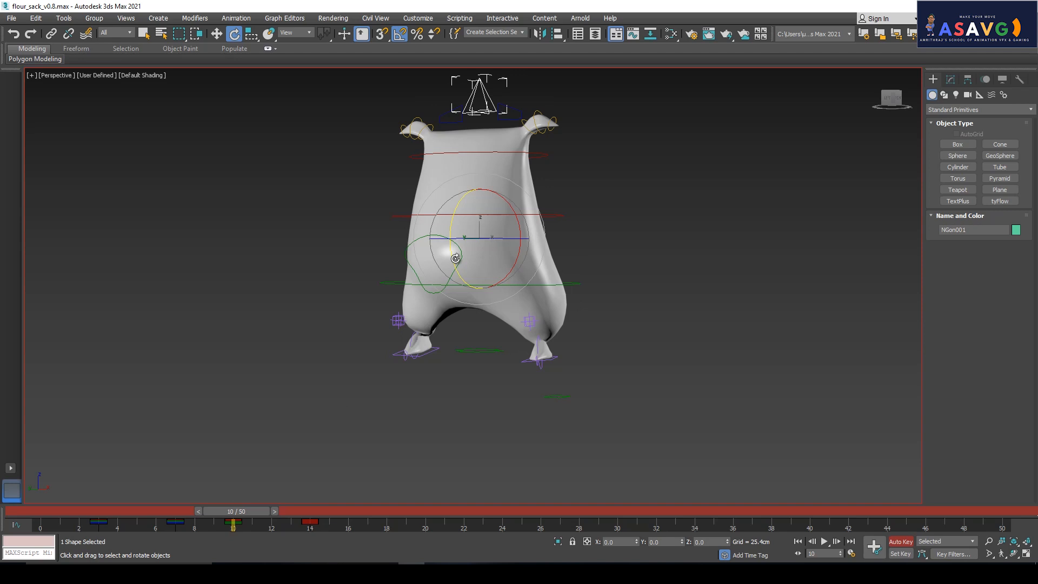
pyautogui.moveTo(456, 259); pyautogui.dragTo(456, 258)
pyautogui.moveTo(167, 511); pyautogui.dragTo(329, 503)
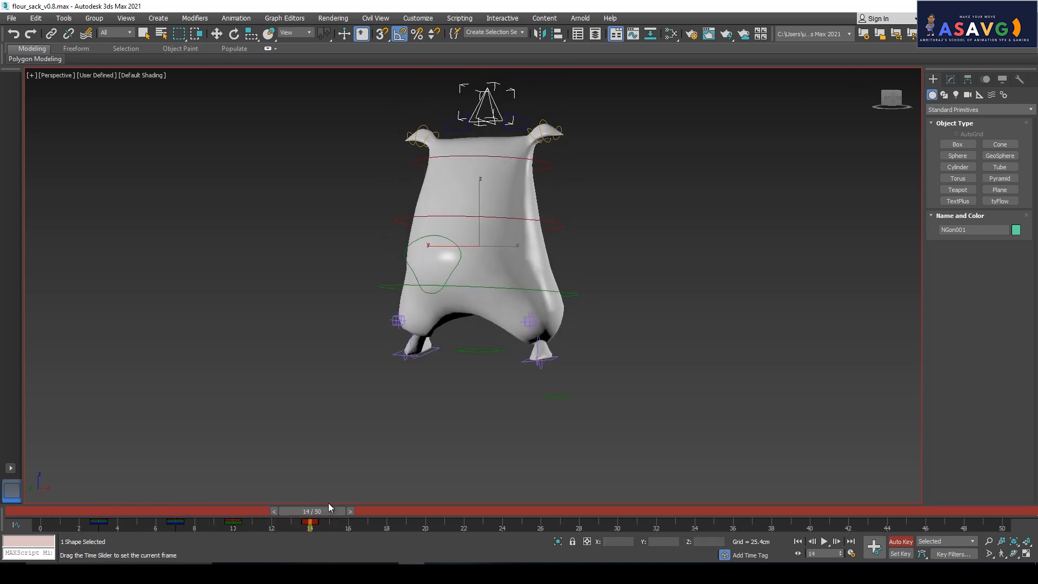
pyautogui.press('e')
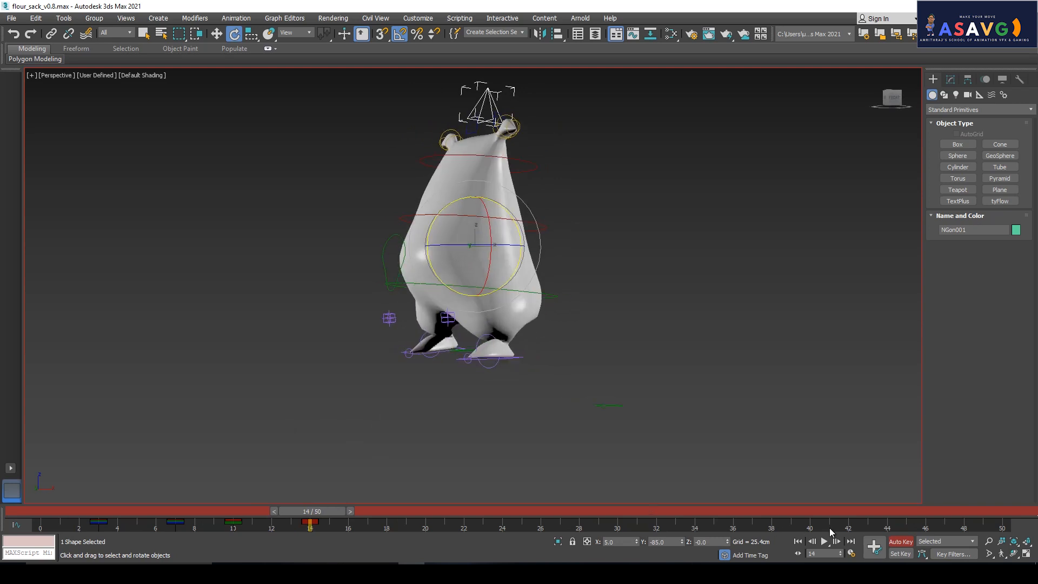
# - Play the animation from the first frame to check the body tilt during the landing
pyautogui.click(799, 542)
pyautogui.click(825, 541)
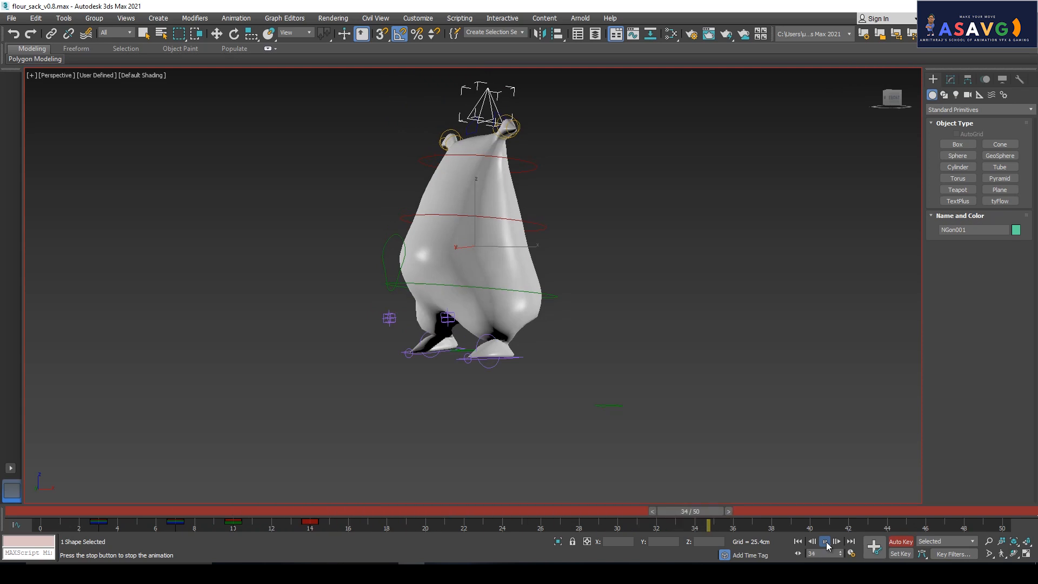
pyautogui.click(825, 541)
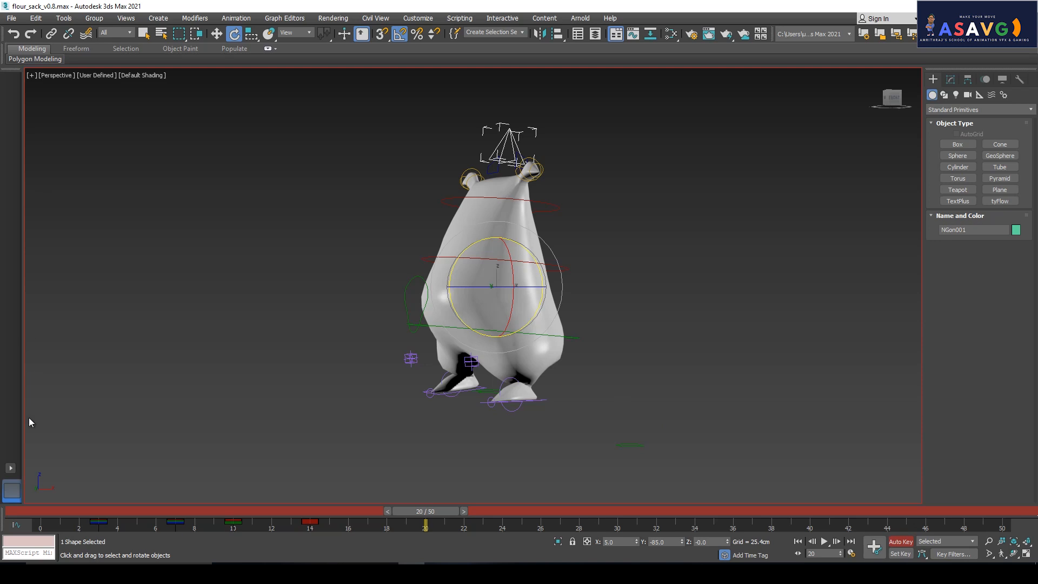
# - Try to rotate the cone-shaped control back to -90 degrees in Y at frame 15
pyautogui.moveTo(147, 507); pyautogui.dragTo(394, 496)
pyautogui.press('e')
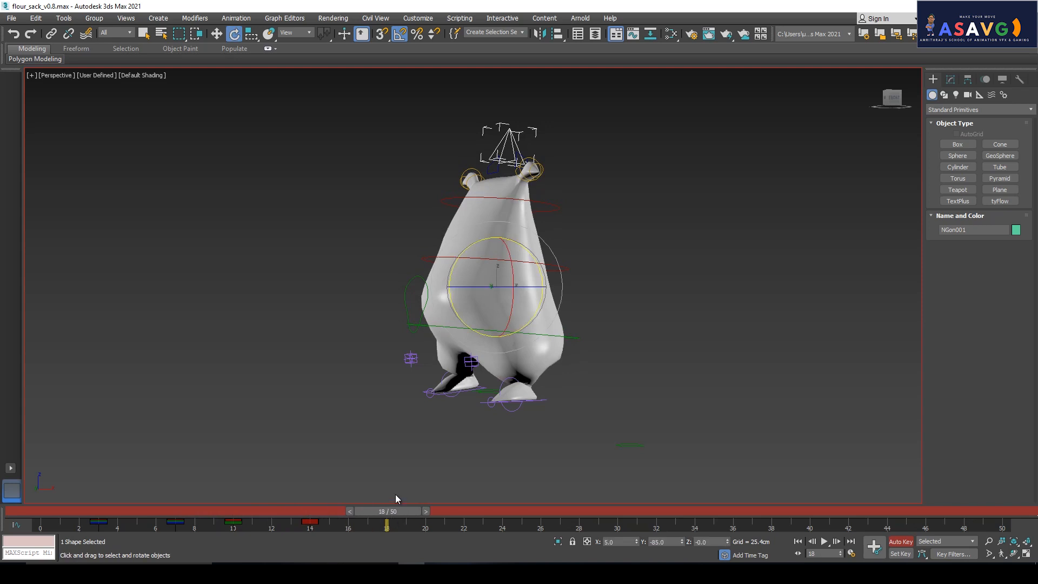
pyautogui.press('q')
pyautogui.moveTo(385, 512); pyautogui.dragTo(319, 503)
pyautogui.press('e')
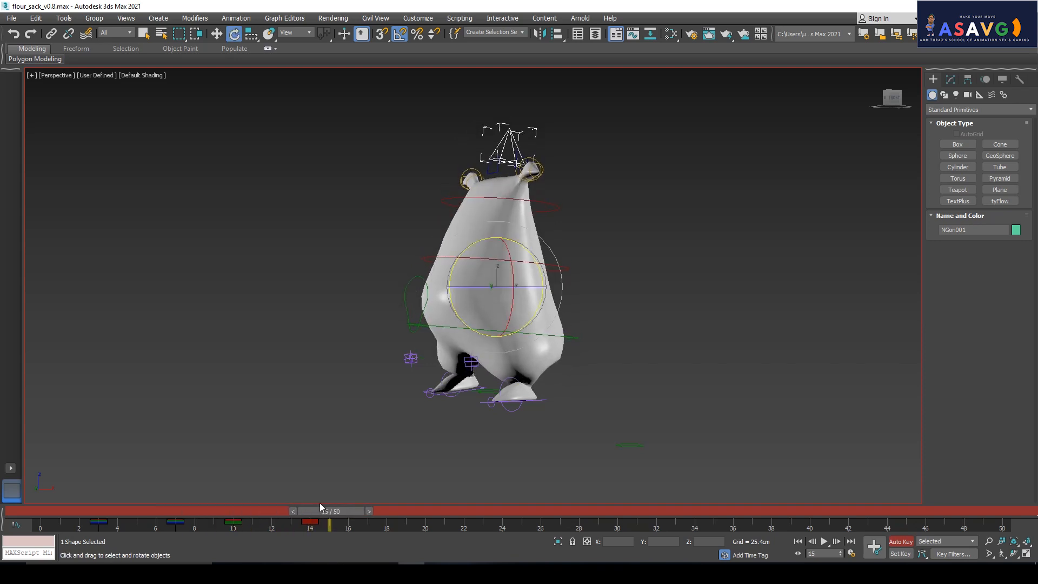
pyautogui.moveTo(451, 299); pyautogui.dragTo(451, 302)
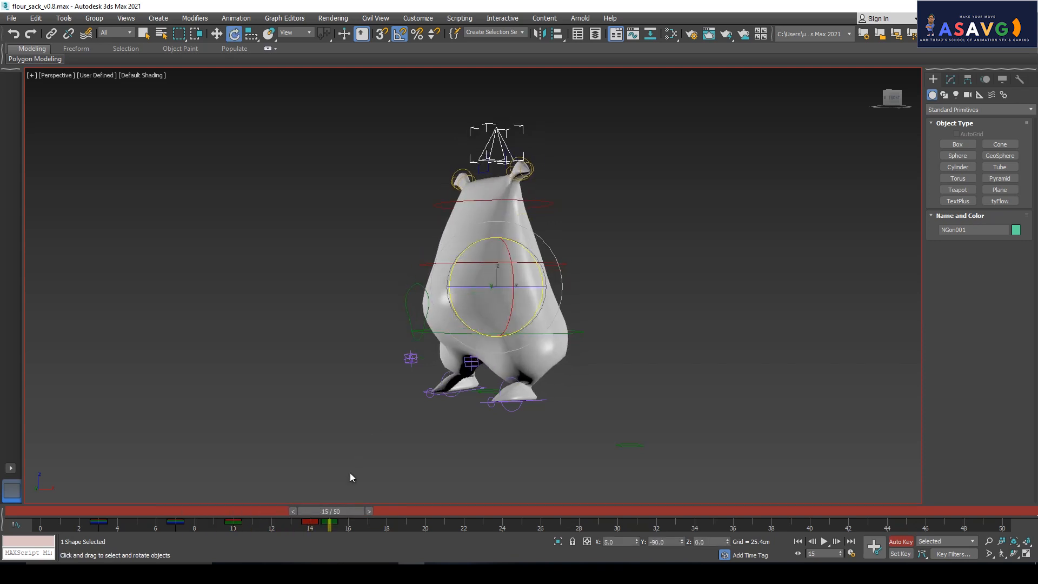
# - Rotate the cone-shaped control back to -90 degrees in Y at frame 14
pyautogui.press('q')
pyautogui.moveTo(329, 509)
pyautogui.mouseDown()
pyautogui.moveTo(249, 513)
pyautogui.moveTo(236, 503)
pyautogui.moveTo(316, 502)
pyautogui.mouseUp()
pyautogui.press('e')
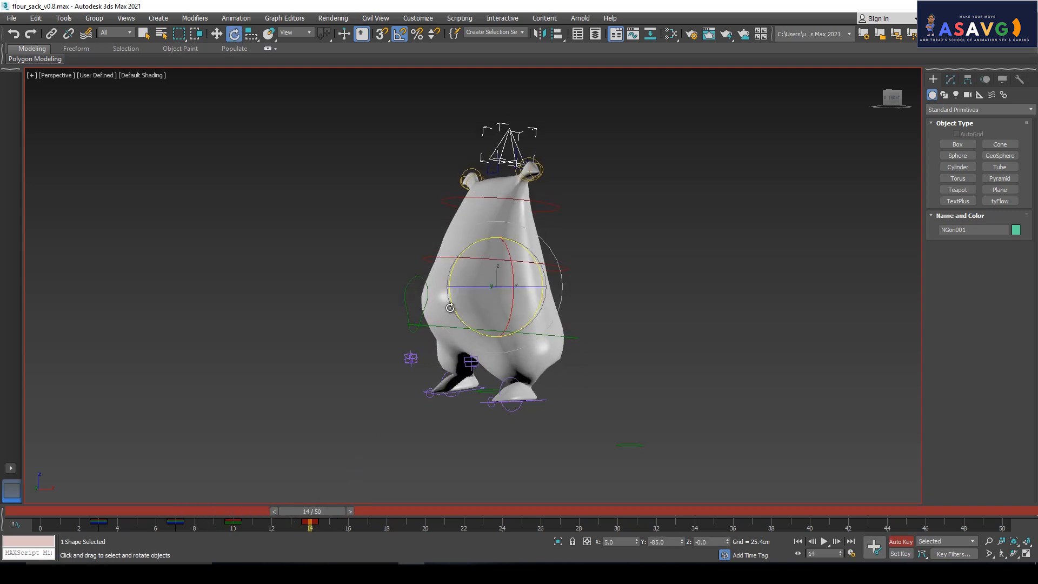
pyautogui.moveTo(456, 309); pyautogui.dragTo(455, 310)
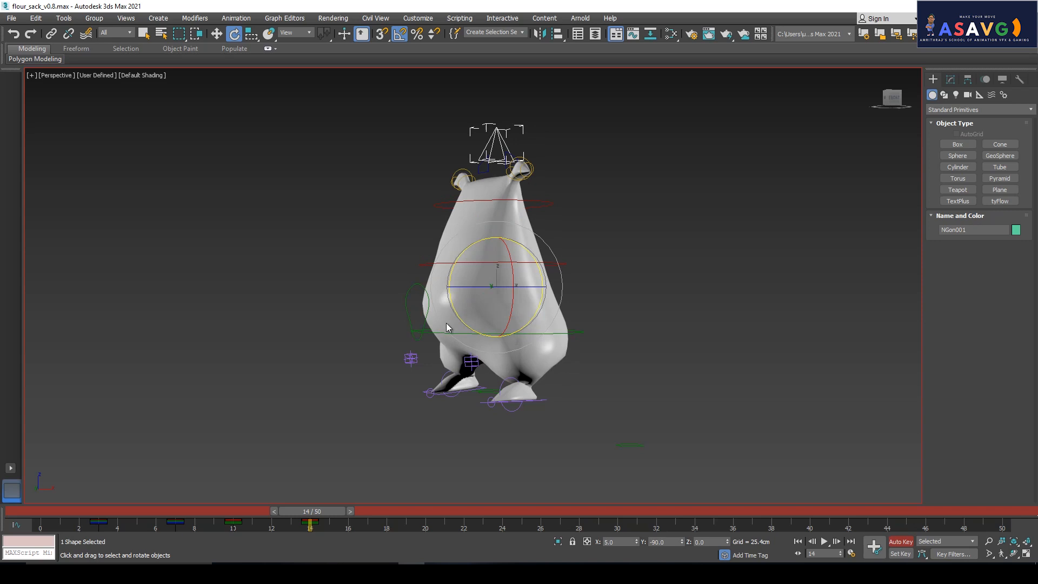
# - Try a small extra tilt of the cone-shaped control at frame 18 and delete that key
pyautogui.press('q')
pyautogui.moveTo(303, 512); pyautogui.dragTo(375, 514)
pyautogui.press('e')
pyautogui.press('q')
pyautogui.press('e')
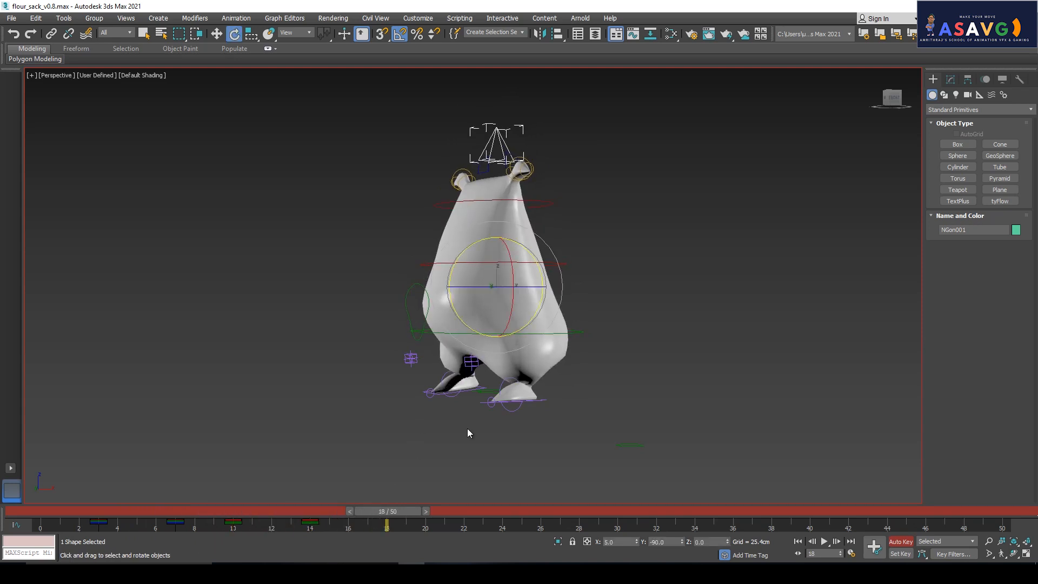
pyautogui.moveTo(465, 315); pyautogui.dragTo(468, 312)
pyautogui.moveTo(378, 523); pyautogui.dragTo(248, 504)
pyautogui.press('e')
pyautogui.click(390, 526)
pyautogui.press('Delete')
# - Rotate the cone-shaped control upright to -90 degrees in Y at frame 10
pyautogui.press('e')
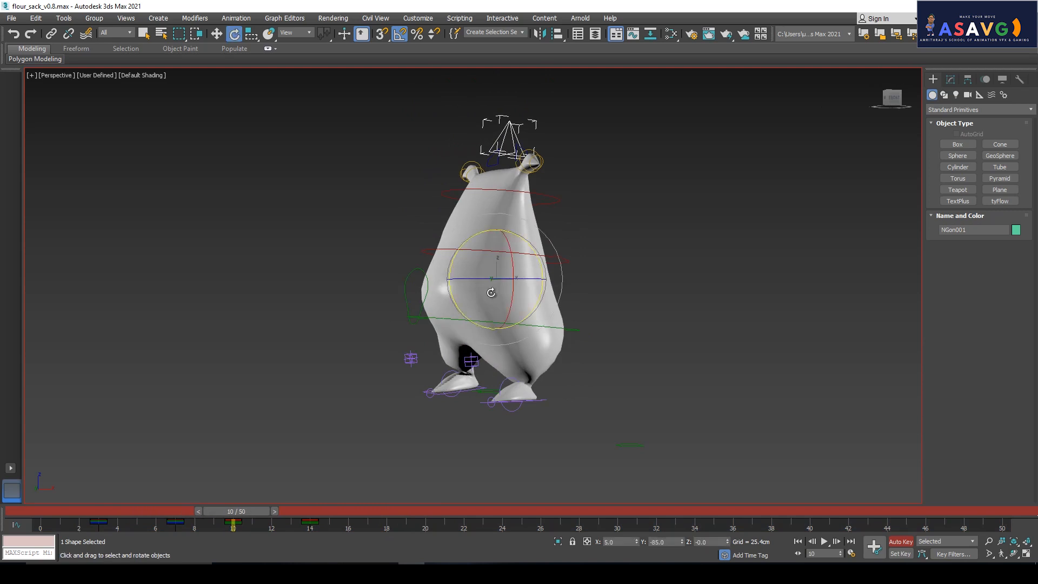
pyautogui.moveTo(455, 305); pyautogui.dragTo(411, 346)
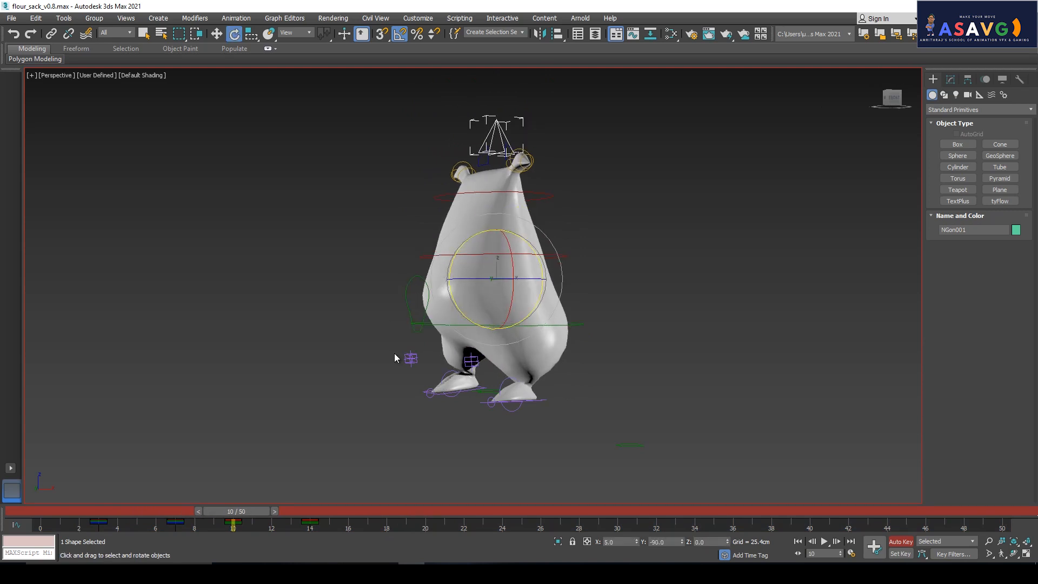
pyautogui.moveTo(217, 514); pyautogui.dragTo(321, 511)
pyautogui.press('e')
# - Create a preview animation of the Perspective viewport for the active time segment at 150 percent of output
pyautogui.click(36, 75)
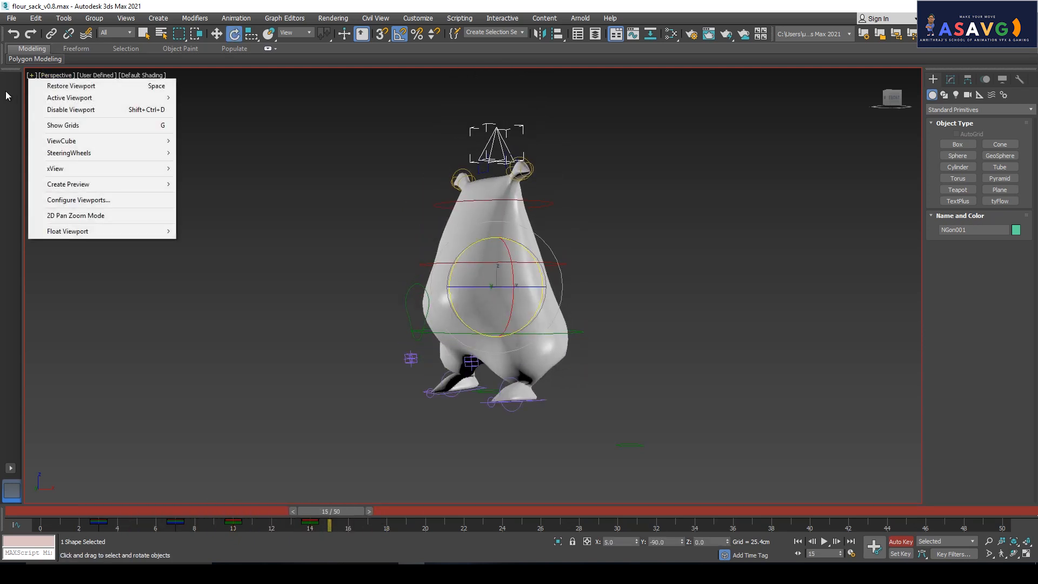
pyautogui.moveTo(87, 187)
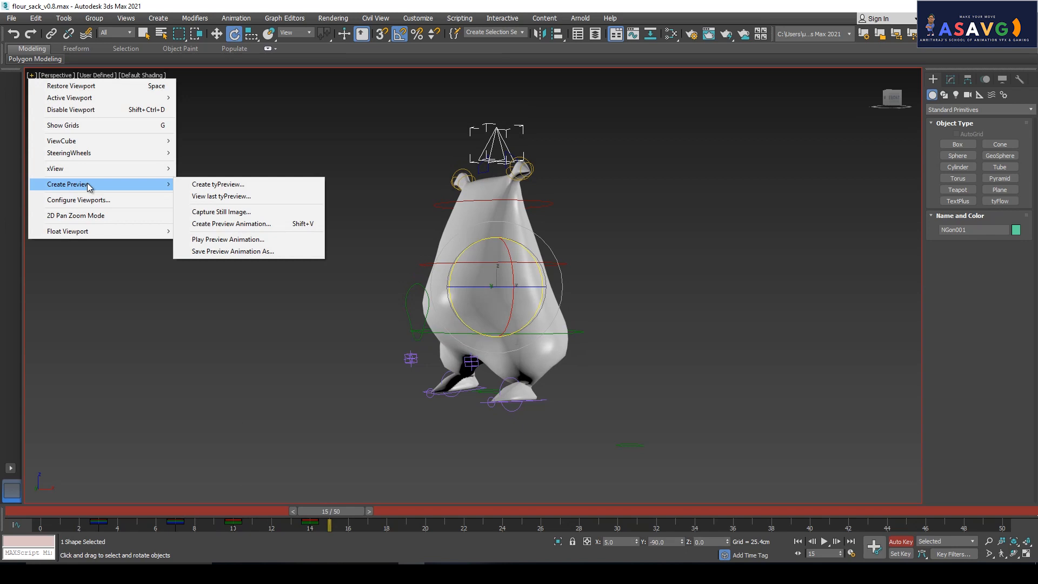
pyautogui.click(246, 223)
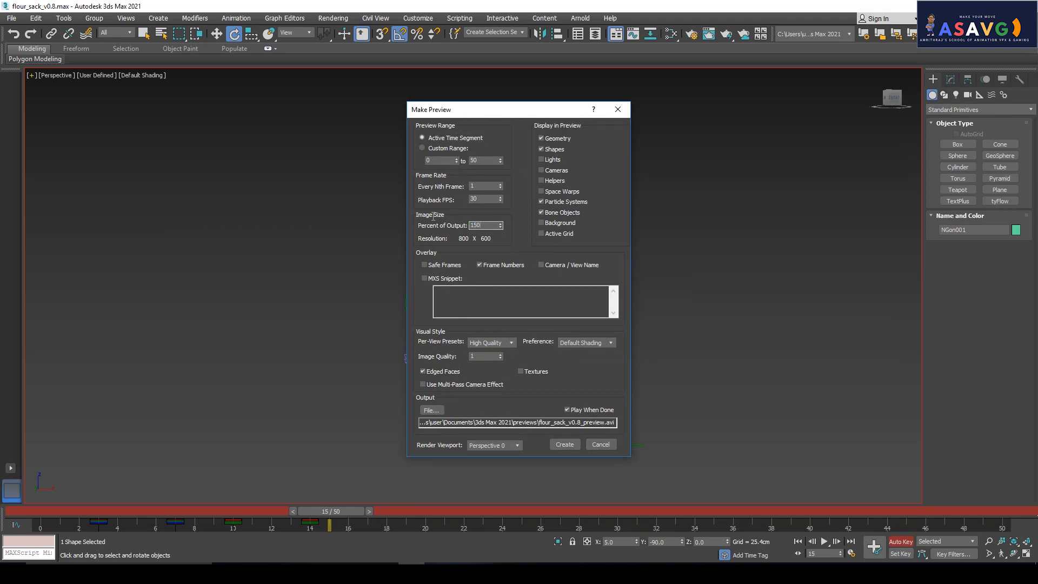
pyautogui.click(563, 445)
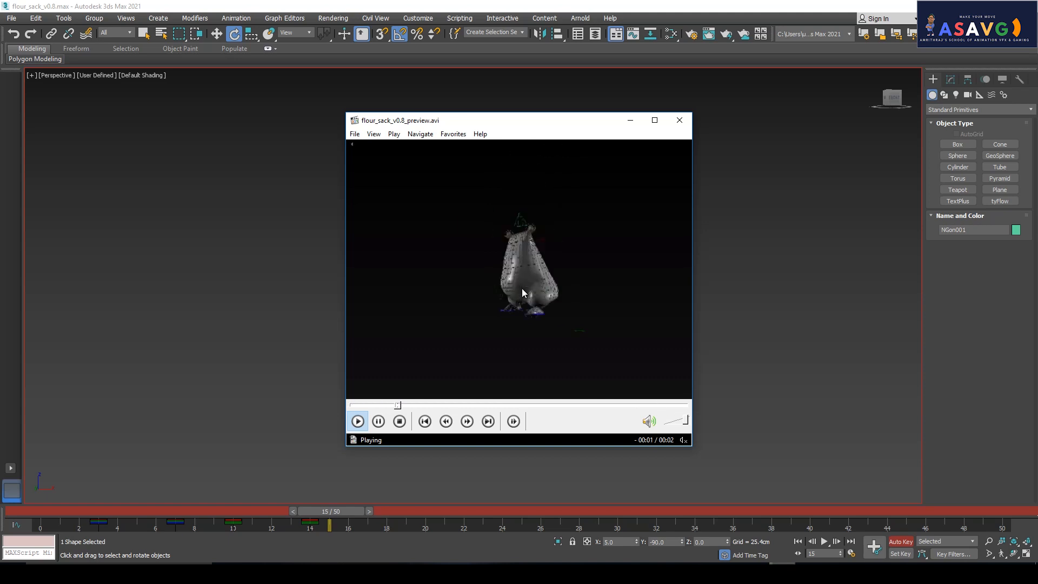
# - Examine the drop and landing frame by frame in the full-screen preview video, and close the player
pyautogui.click(654, 120)
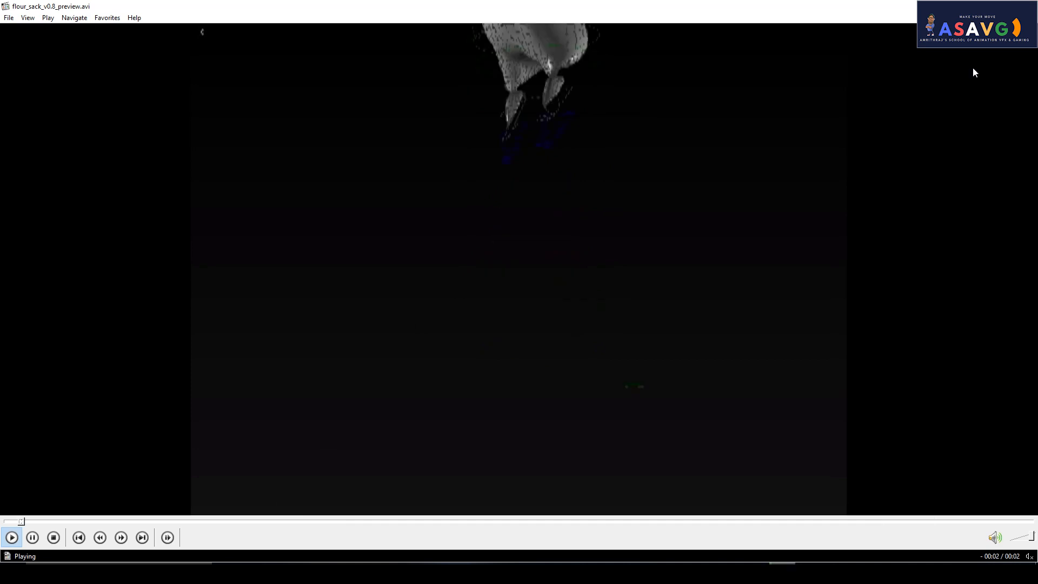
pyautogui.click(33, 537)
pyautogui.click(15, 521)
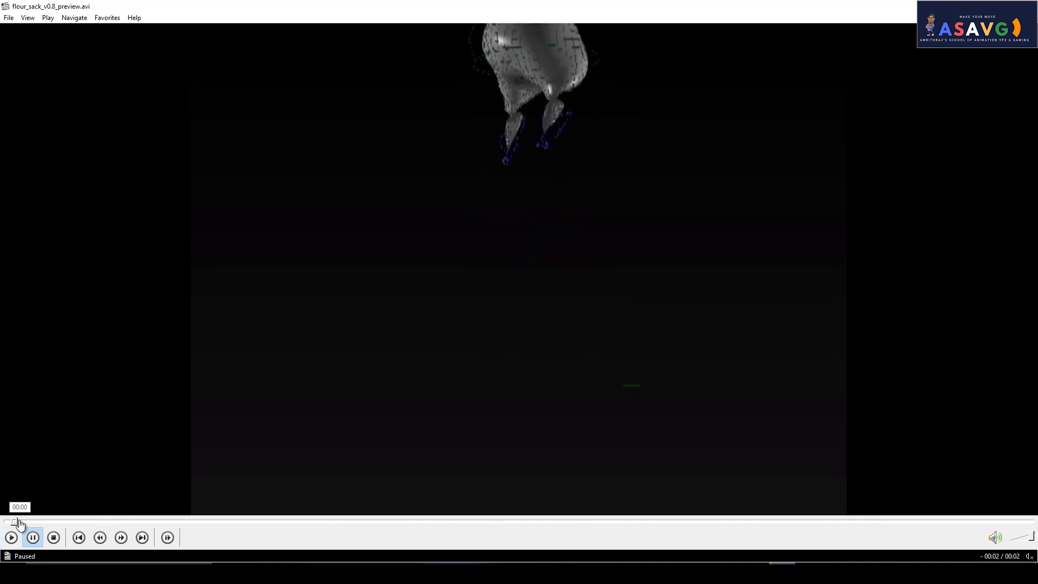
pyautogui.hotkey('ctrl', 'Right')
pyautogui.hotkey('ctrl', 'Right')
pyautogui.hotkey('ctrl', 'Right')
pyautogui.hotkey('ctrl', 'Right')
pyautogui.hotkey('ctrl', 'Right')
pyautogui.hotkey('ctrl', 'Right')
pyautogui.hotkey('ctrl', 'Right')
pyautogui.hotkey('ctrl', 'Right')
pyautogui.hotkey('ctrl', 'Right')
pyautogui.hotkey('ctrl', 'Right')
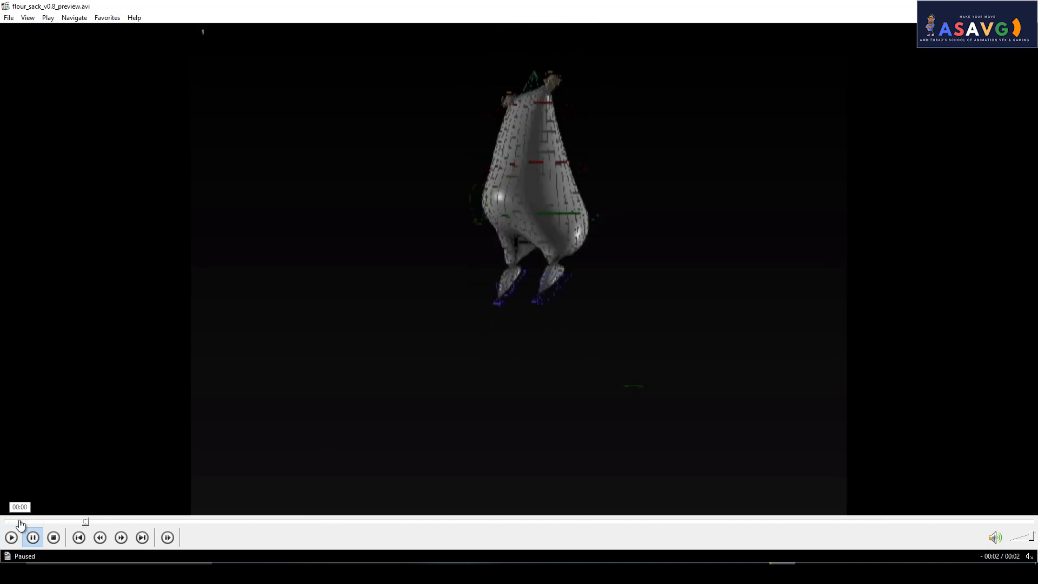
pyautogui.hotkey('ctrl', 'Right')
pyautogui.hotkey('ctrl', 'Right')
pyautogui.hotkey('ctrl', 'Right')
pyautogui.hotkey('ctrl', 'Right')
pyautogui.hotkey('ctrl', 'Right')
pyautogui.hotkey('ctrl', 'Right')
pyautogui.hotkey('ctrl', 'Right')
pyautogui.hotkey('ctrl', 'Right')
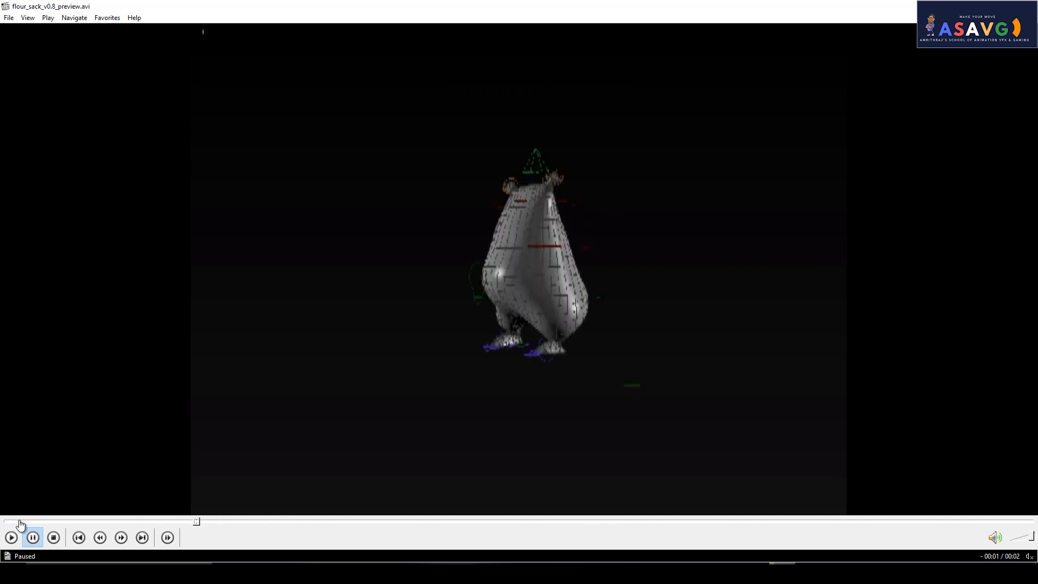
pyautogui.hotkey('ctrl', 'Left')
pyautogui.hotkey('ctrl', 'Left')
pyautogui.hotkey('ctrl', 'Left')
pyautogui.hotkey('ctrl', 'Left')
pyautogui.hotkey('ctrl', 'Left')
pyautogui.hotkey('ctrl', 'Left')
pyautogui.hotkey('ctrl', 'Left')
pyautogui.hotkey('ctrl', 'Left')
pyautogui.hotkey('ctrl', 'Left')
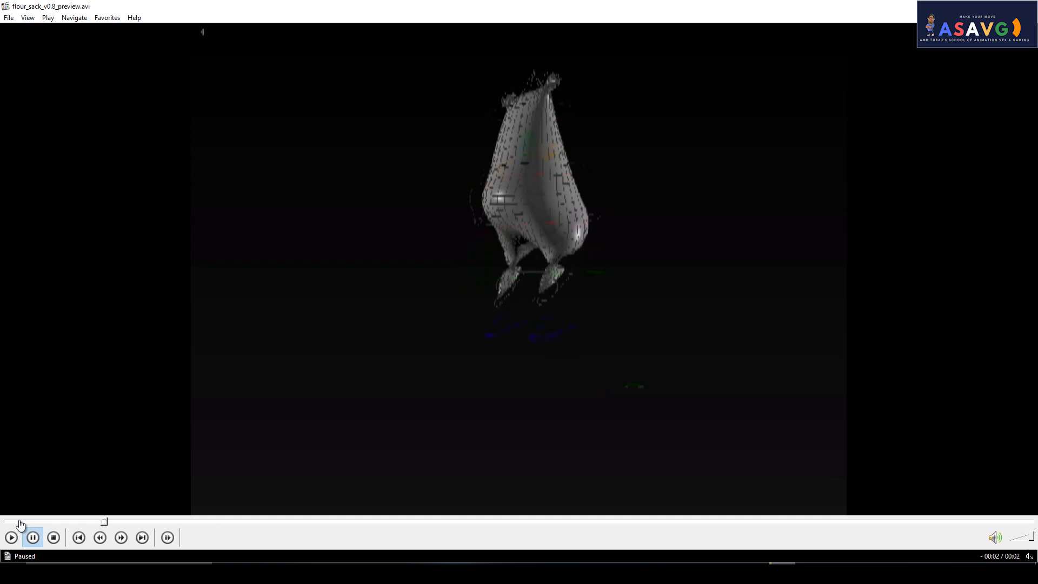
pyautogui.hotkey('ctrl', 'Right')
pyautogui.hotkey('ctrl', 'Right')
pyautogui.hotkey('ctrl', 'Right')
pyautogui.hotkey('ctrl', 'Right')
pyautogui.hotkey('ctrl', 'Right')
pyautogui.hotkey('ctrl', 'Right')
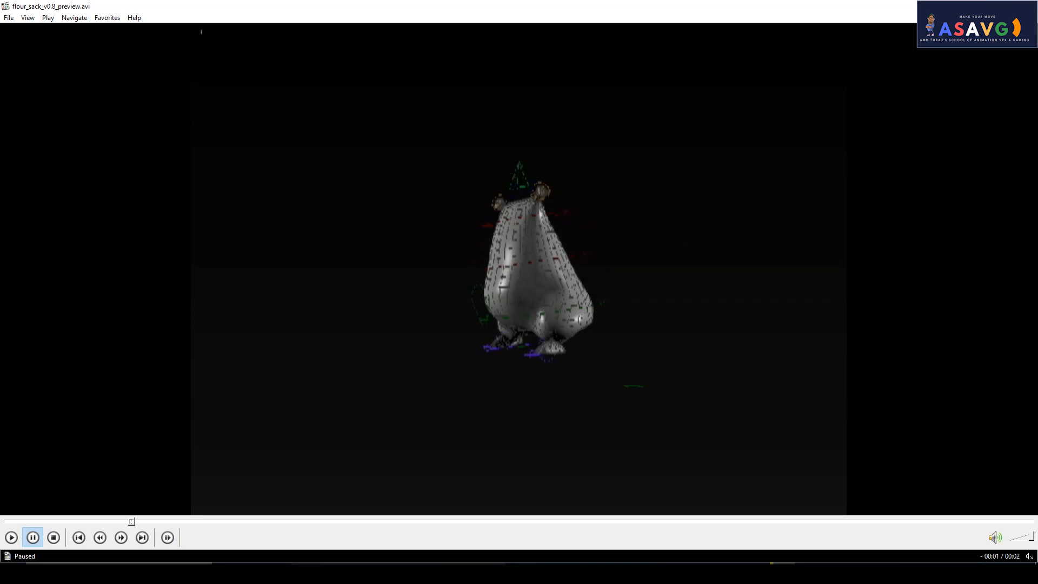
pyautogui.hotkey('alt', 'F4')
# - Raise the cone-shaped control in Z at frame 6 to keep the body higher just before the squash
pyautogui.moveTo(119, 511); pyautogui.dragTo(177, 513)
pyautogui.press('e')
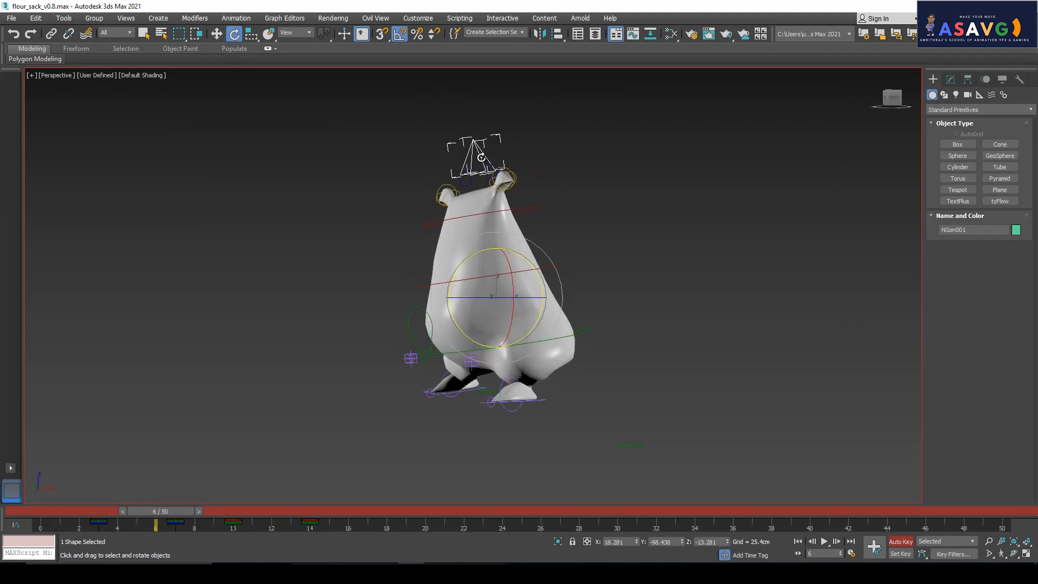
pyautogui.press('w')
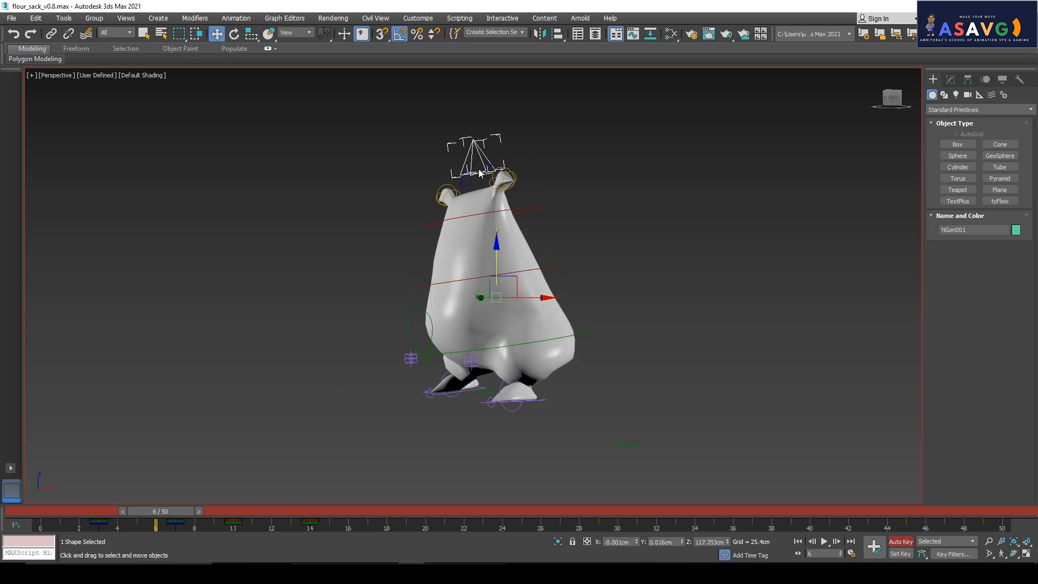
pyautogui.moveTo(496, 247); pyautogui.dragTo(498, 223)
# - Create a new preview animation of the Perspective viewport for the active time segment at 150 percent of output
pyautogui.moveTo(164, 512); pyautogui.dragTo(349, 511)
pyautogui.press('w')
pyautogui.click(31, 75)
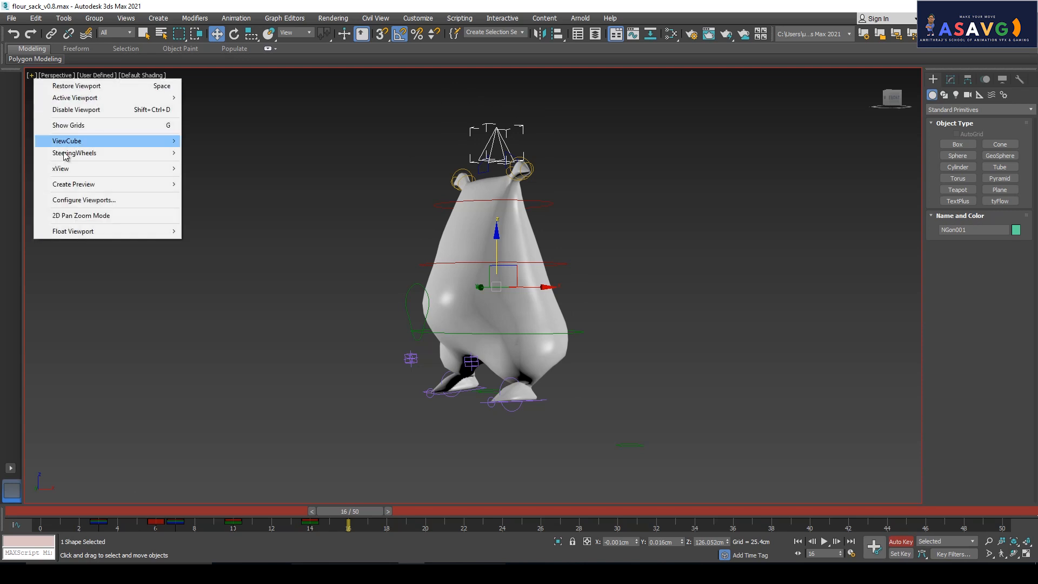
pyautogui.moveTo(77, 186)
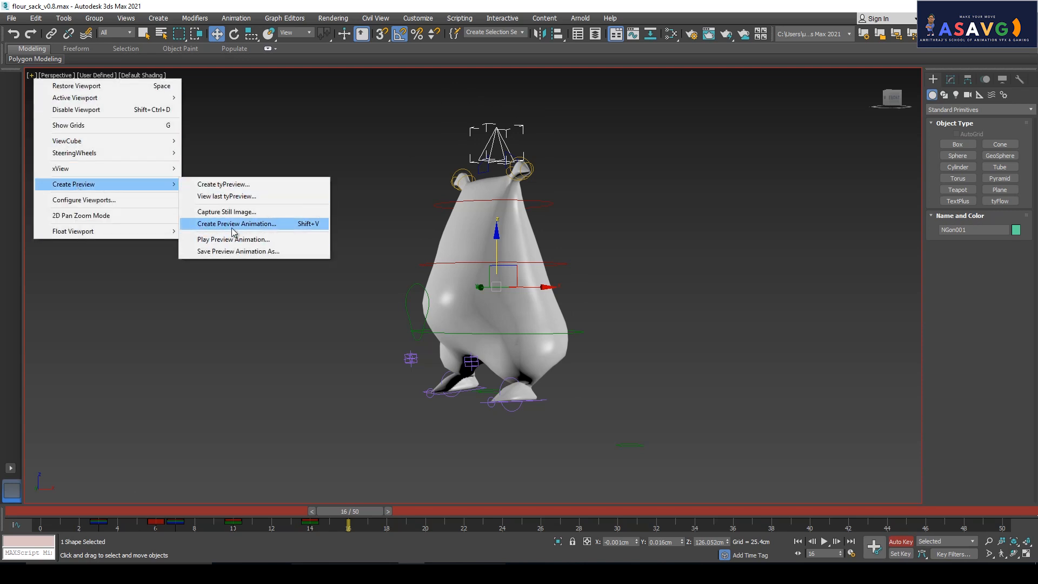
pyautogui.click(232, 224)
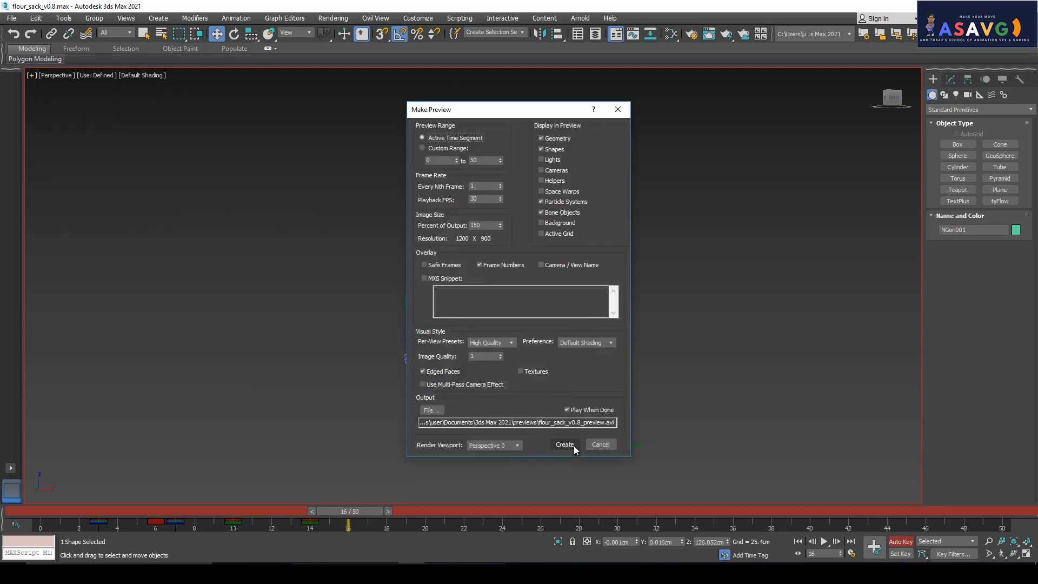
pyautogui.click(573, 445)
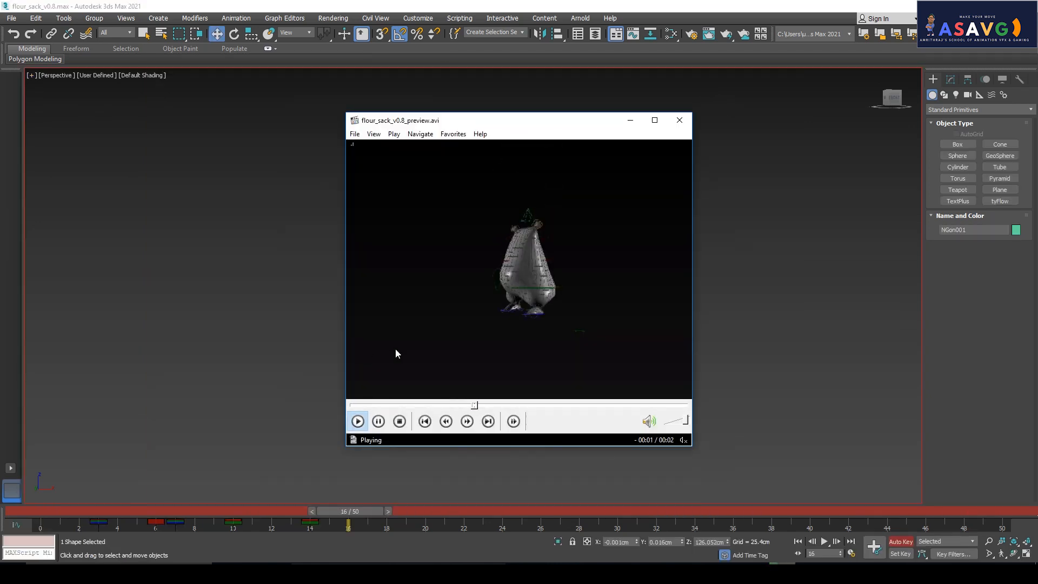
# - Examine the landing and squash frame by frame in the full-screen preview video, replay it, and close the player
pyautogui.click(654, 120)
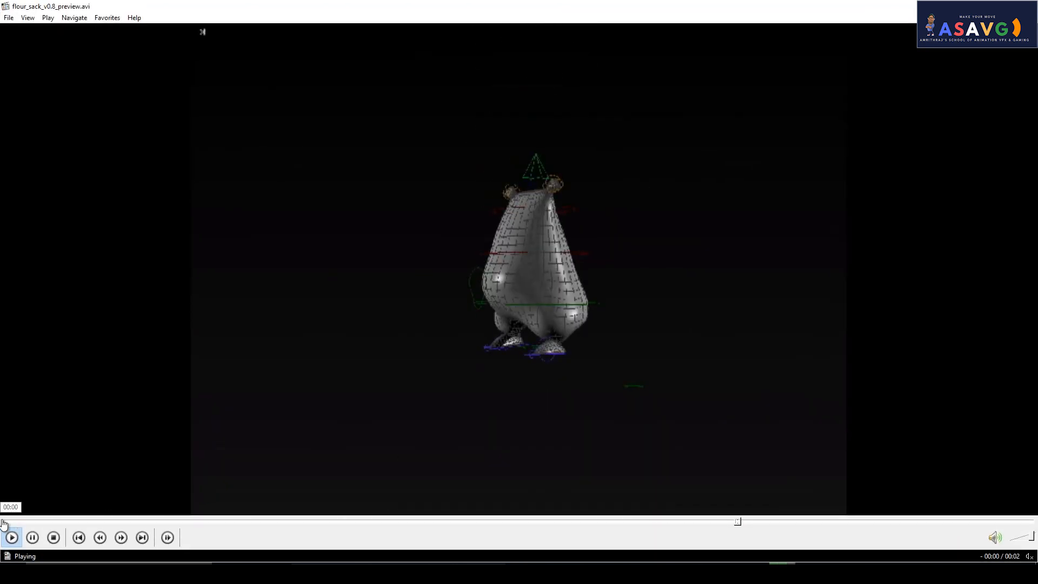
pyautogui.click(94, 520)
pyautogui.hotkey('ctrl', 'Right')
pyautogui.hotkey('ctrl', 'Right')
pyautogui.hotkey('ctrl', 'Right')
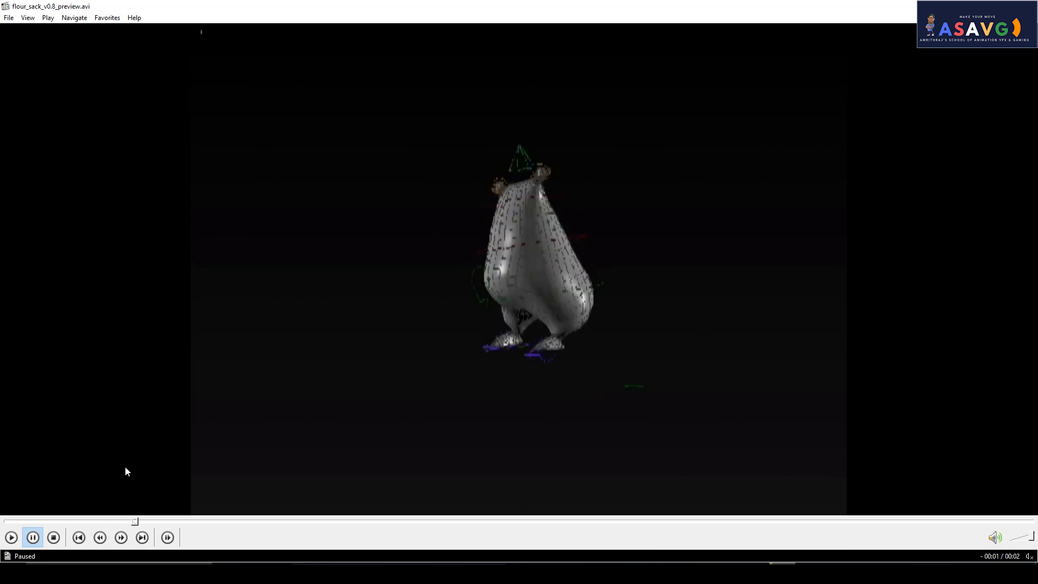
pyautogui.hotkey('ctrl', 'Right')
pyautogui.hotkey('ctrl', 'Right')
pyautogui.hotkey('ctrl', 'Right')
pyautogui.hotkey('ctrl', 'Right')
pyautogui.hotkey('ctrl', 'Right')
pyautogui.hotkey('ctrl', 'Right')
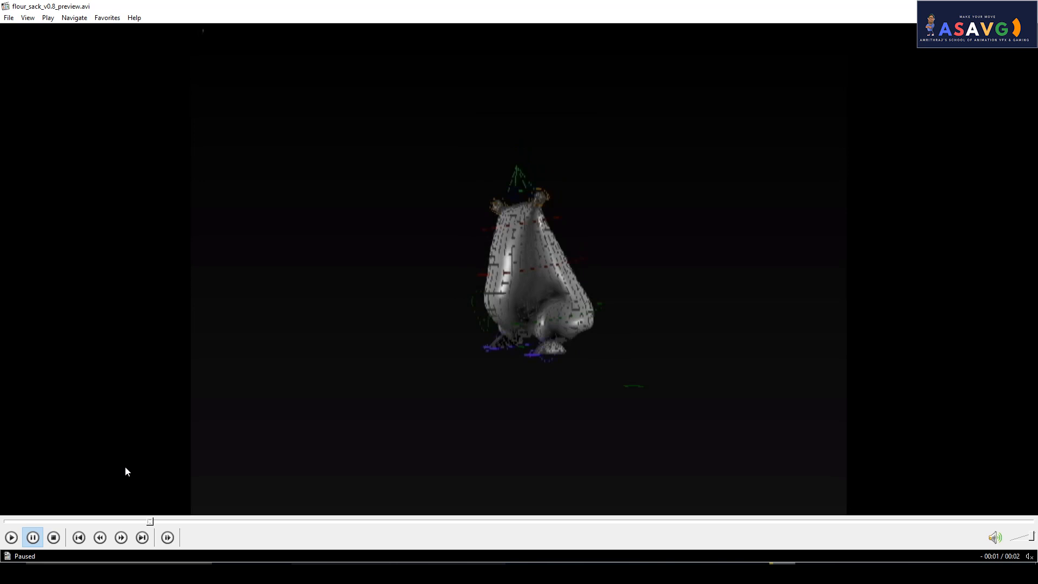
pyautogui.hotkey('ctrl', 'Right')
pyautogui.hotkey('ctrl', 'Right')
pyautogui.hotkey('ctrl', 'Right')
pyautogui.hotkey('ctrl', 'Right')
pyautogui.hotkey('ctrl', 'Right')
pyautogui.hotkey('ctrl', 'Right')
pyautogui.hotkey('ctrl', 'Right')
pyautogui.hotkey('ctrl', 'Right')
pyautogui.hotkey('ctrl', 'Right')
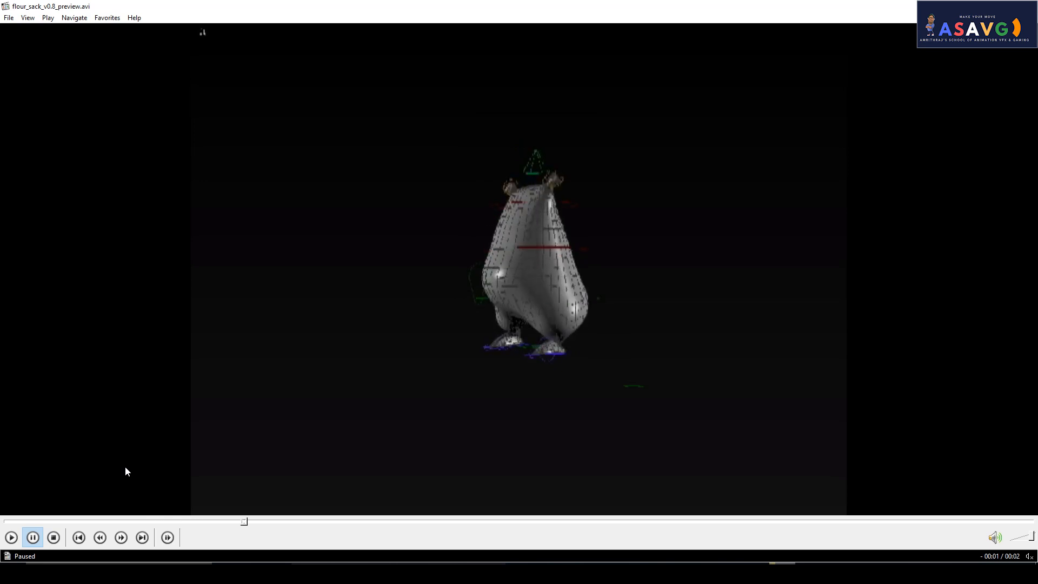
pyautogui.hotkey('ctrl', 'Right')
pyautogui.hotkey('ctrl', 'Right')
pyautogui.click(3, 521)
pyautogui.press('space')
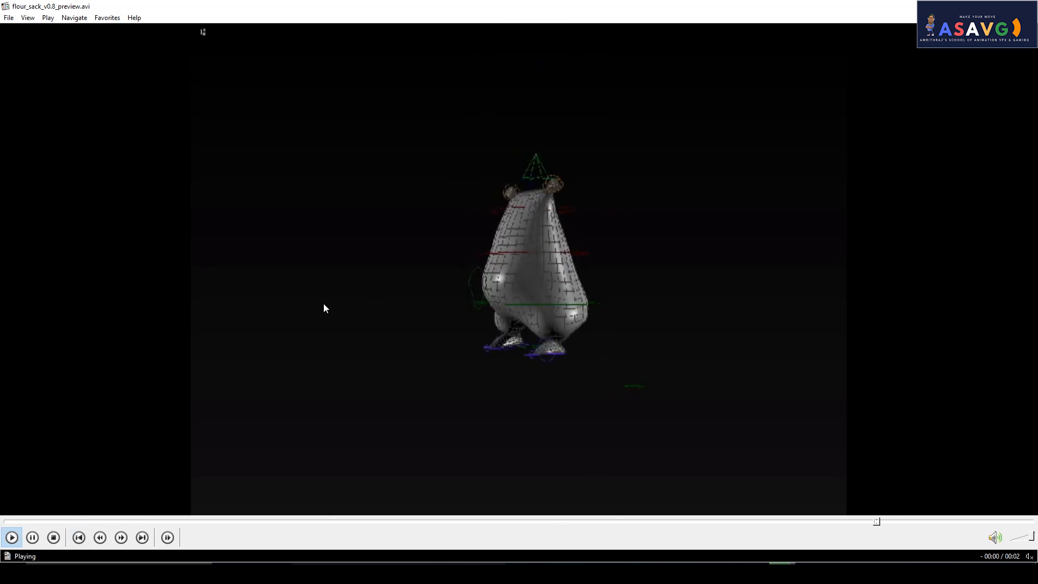
pyautogui.click(1026, 5)
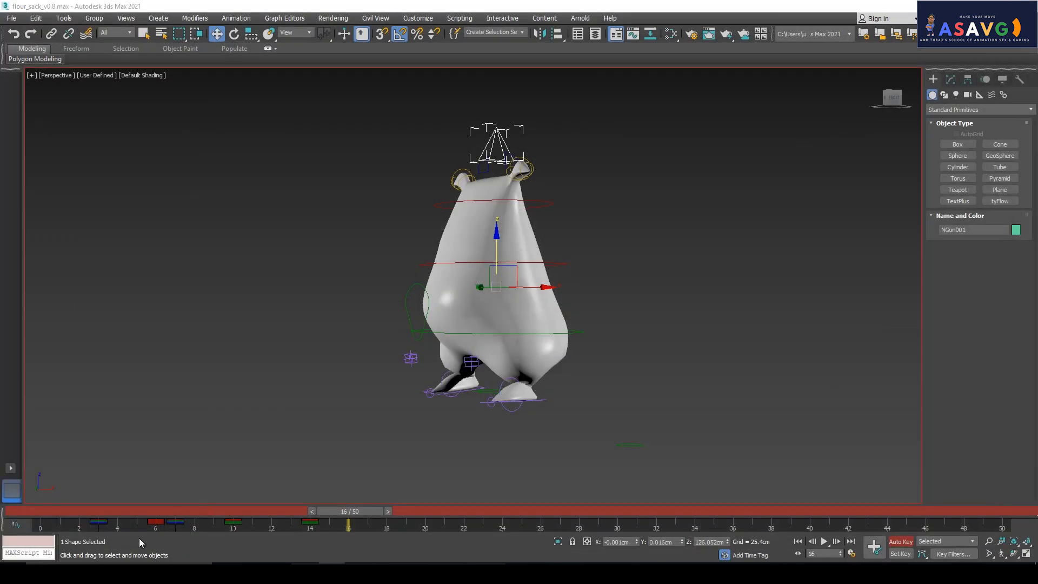
# - Try to tilt the middle and upper body ring controls separately by rotating them in Y at frame 6
pyautogui.moveTo(31, 513); pyautogui.dragTo(152, 511)
pyautogui.press('w')
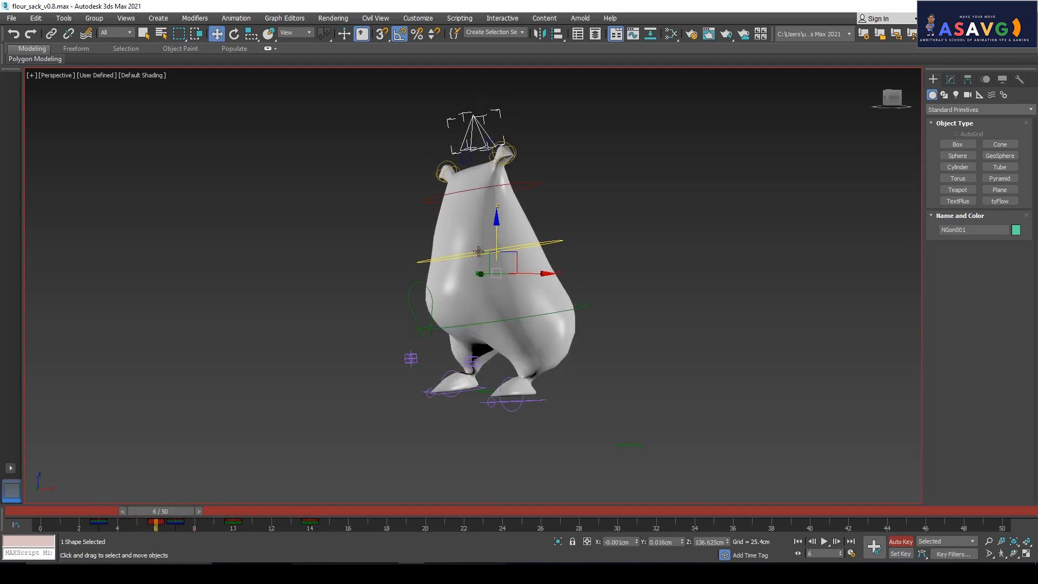
pyautogui.click(478, 251)
pyautogui.moveTo(154, 513)
pyautogui.mouseDown()
pyautogui.moveTo(86, 510)
pyautogui.moveTo(151, 516)
pyautogui.mouseUp()
pyautogui.press('e')
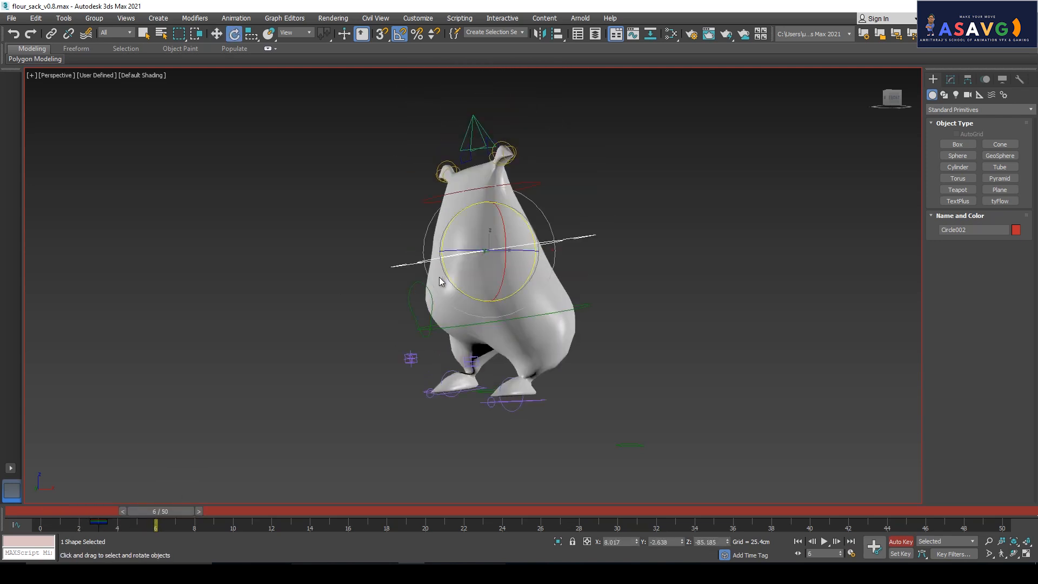
pyautogui.moveTo(444, 274); pyautogui.dragTo(424, 282)
pyautogui.press('w')
pyautogui.click(441, 195)
pyautogui.press('e')
pyautogui.moveTo(441, 250); pyautogui.dragTo(446, 238)
pyautogui.click(435, 261)
pyautogui.press('w')
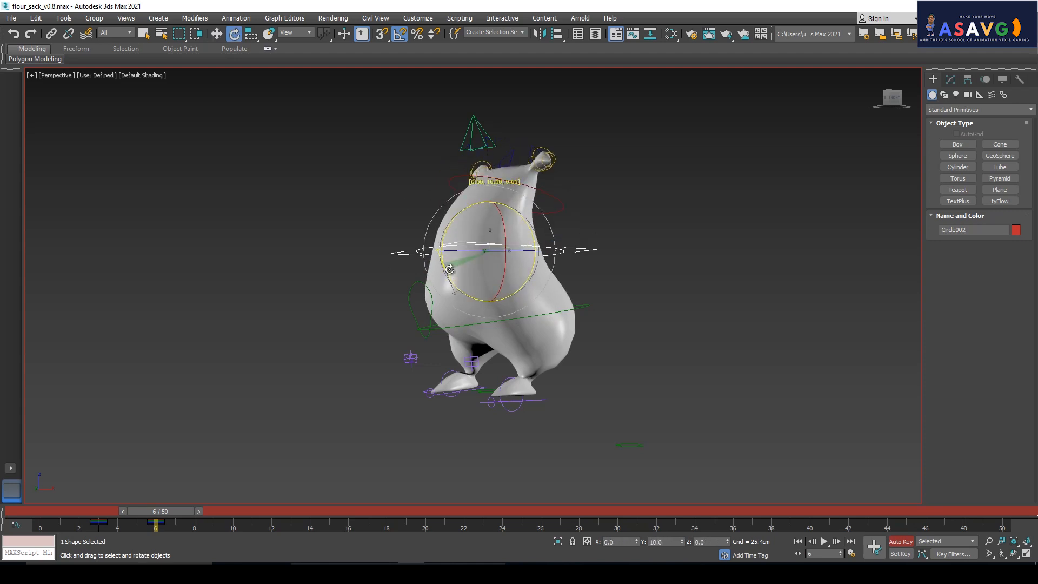
# - Select both body ring controls, check their motion up to frame 13, and undo the frame 6 rotations
pyautogui.keyDown('ctrl'); pyautogui.click(552, 196); pyautogui.keyUp('ctrl')
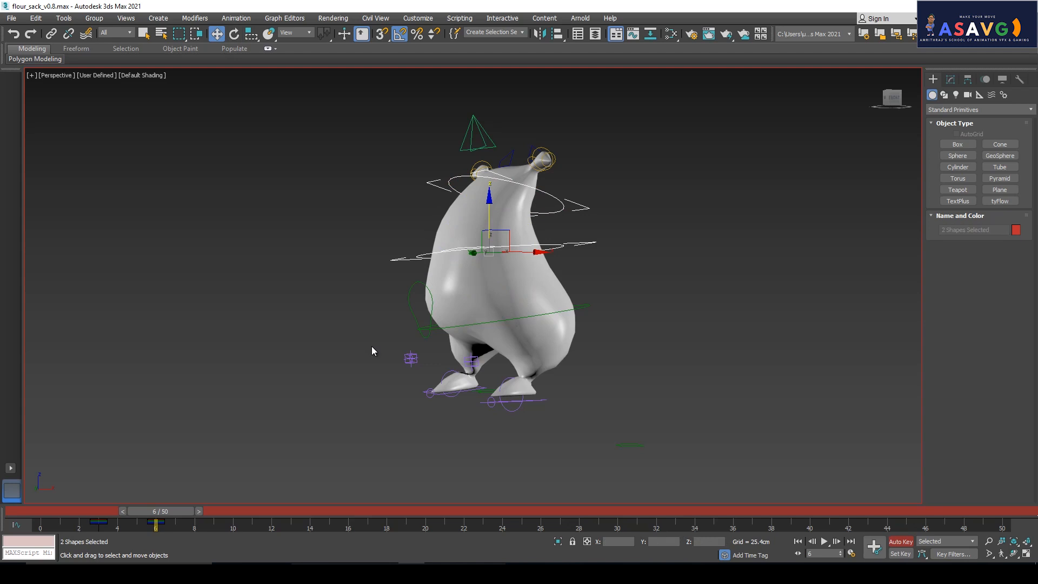
pyautogui.moveTo(171, 514); pyautogui.dragTo(294, 511)
pyautogui.hotkey('ctrl', 'z')
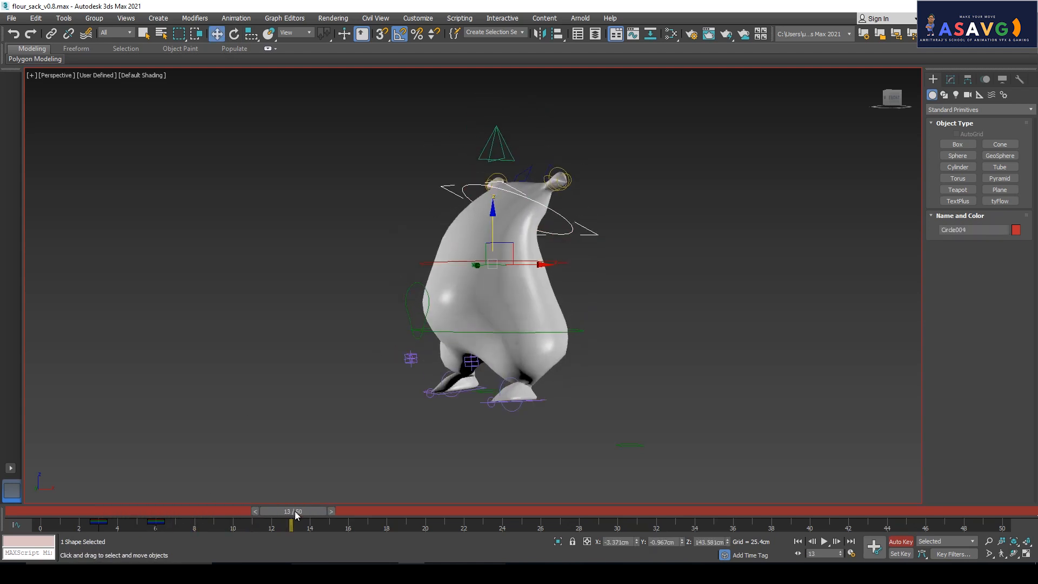
pyautogui.hotkey('ctrl', 'z')
# - Select the upper and middle body ring controls together and key them at frames 6 and 13
pyautogui.moveTo(294, 511); pyautogui.dragTo(312, 521)
pyautogui.press('w')
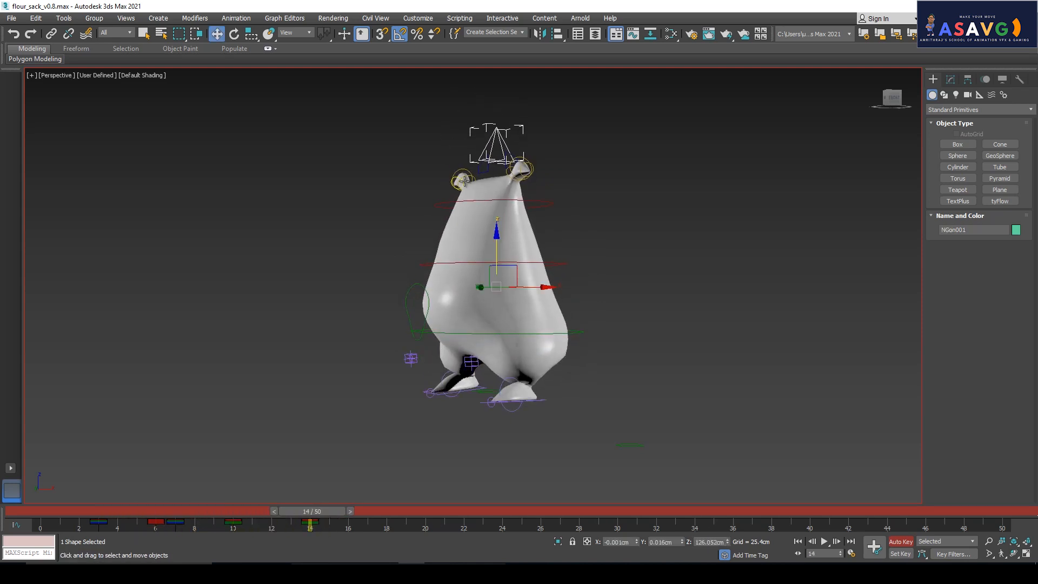
pyautogui.click(443, 203)
pyautogui.keyDown('ctrl'); pyautogui.click(450, 263); pyautogui.keyUp('ctrl')
pyautogui.moveTo(313, 517); pyautogui.dragTo(291, 514)
pyautogui.press('w')
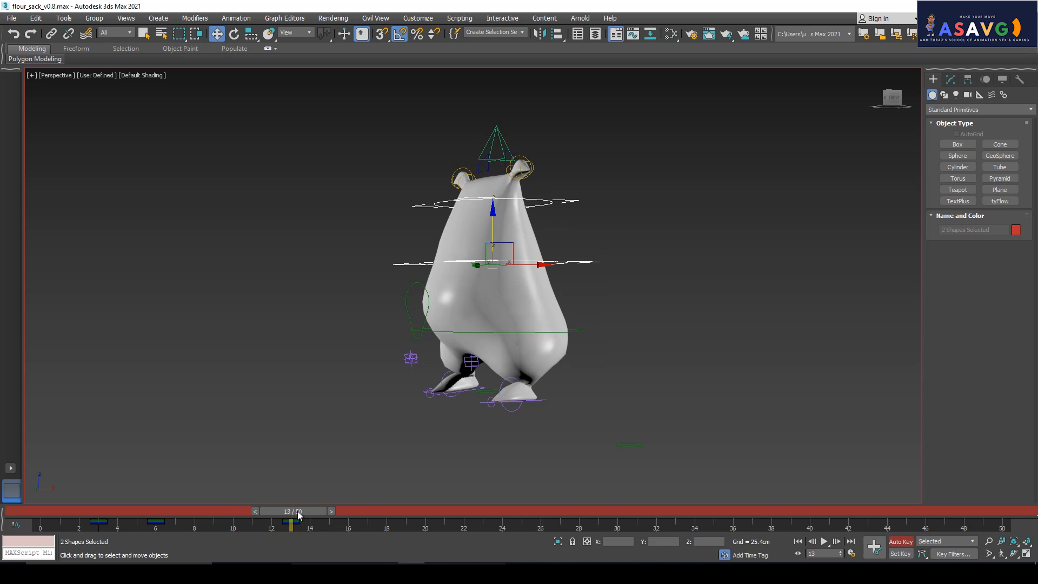
# - Move the ring controls' frame 13 key to frame 12
pyautogui.moveTo(299, 514); pyautogui.dragTo(162, 507)
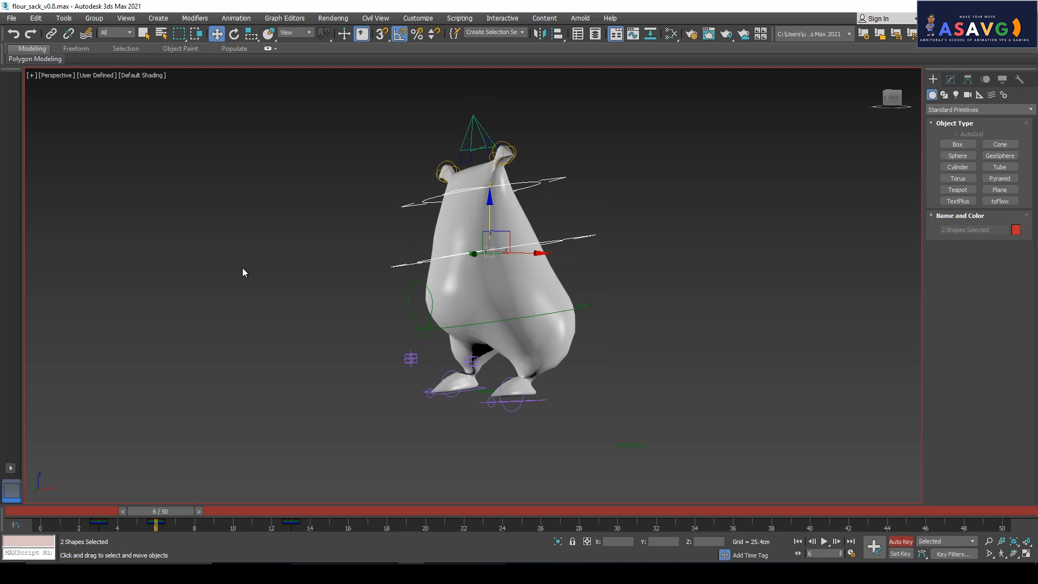
pyautogui.moveTo(171, 510); pyautogui.dragTo(300, 522)
pyautogui.press('w')
pyautogui.click(291, 522)
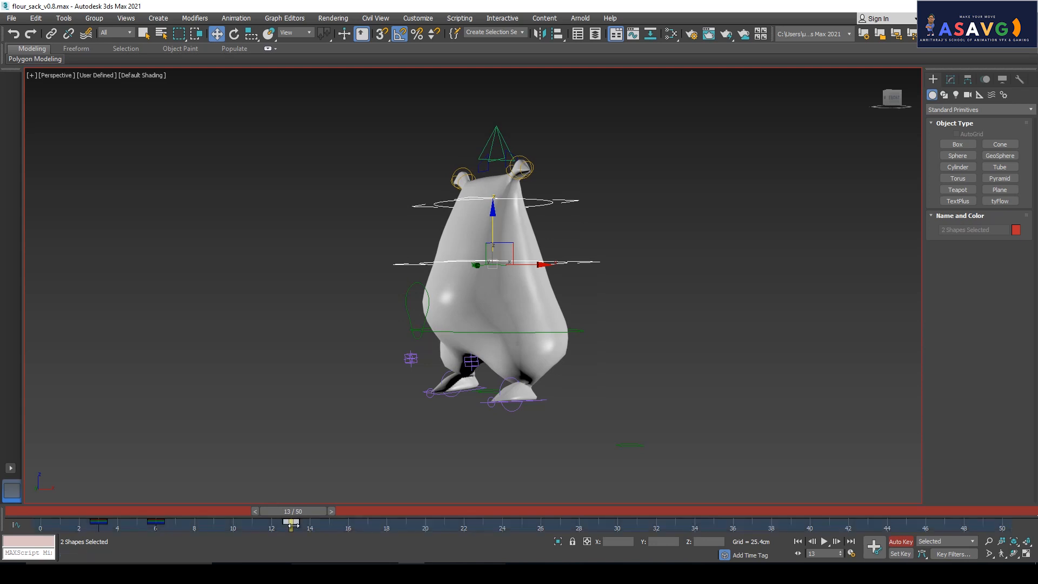
# - Rotate both ring controls in Y at frame 6 so the upper body tilts to the right
pyautogui.moveTo(217, 513); pyautogui.dragTo(177, 511)
pyautogui.press('e')
pyautogui.moveTo(163, 513)
pyautogui.mouseDown()
pyautogui.moveTo(279, 516)
pyautogui.moveTo(289, 527)
pyautogui.moveTo(266, 513)
pyautogui.moveTo(146, 515)
pyautogui.moveTo(167, 515)
pyautogui.mouseUp()
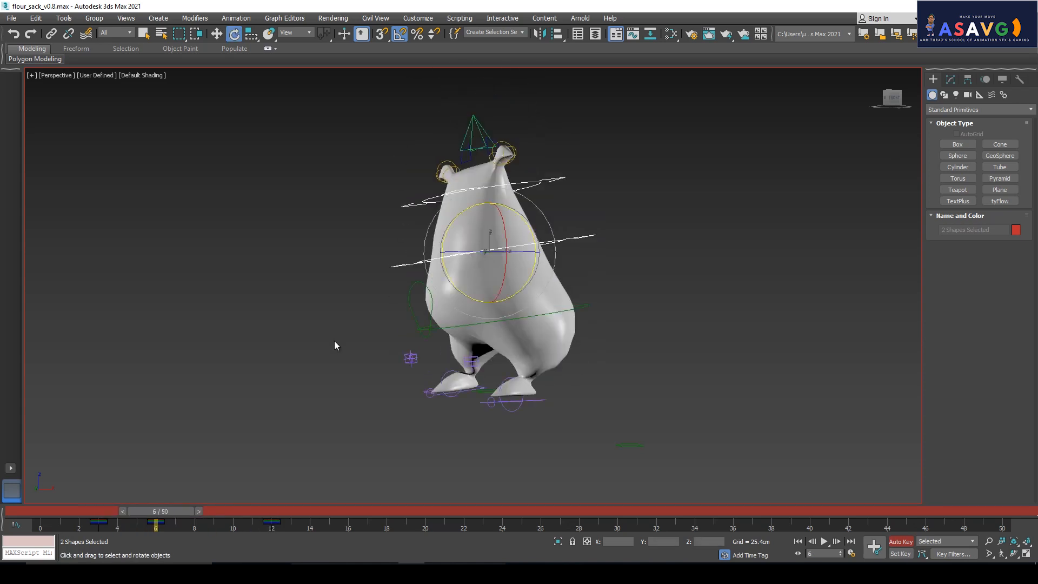
pyautogui.moveTo(450, 273); pyautogui.dragTo(450, 265)
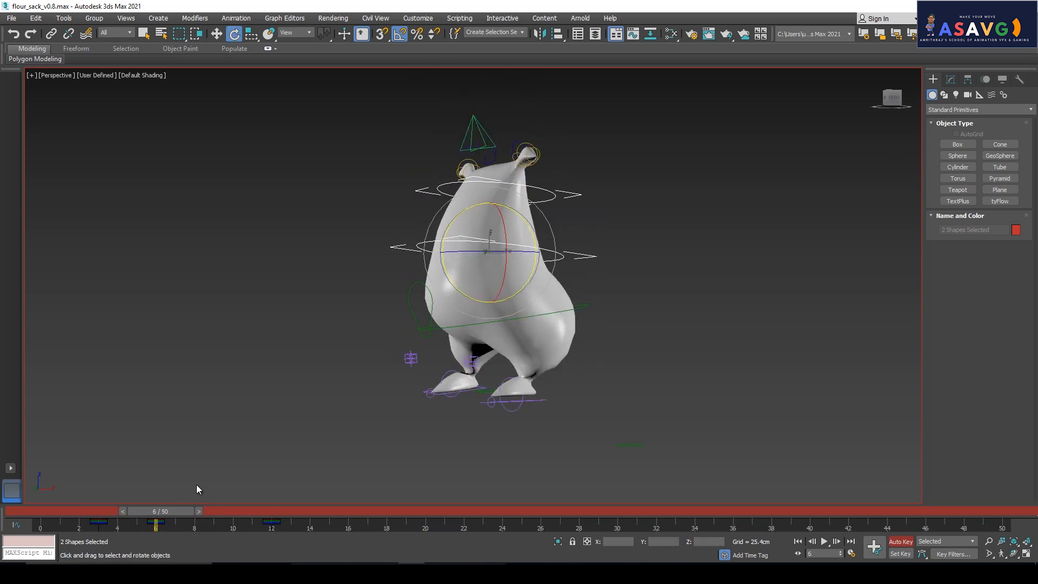
# - Rotate both ring controls in Y at frame 9 so the upper body leans strongly to the left
pyautogui.moveTo(172, 515); pyautogui.dragTo(208, 507)
pyautogui.press('e')
pyautogui.click(157, 521)
pyautogui.press('e')
pyautogui.press('e')
pyautogui.moveTo(449, 280); pyautogui.dragTo(437, 301)
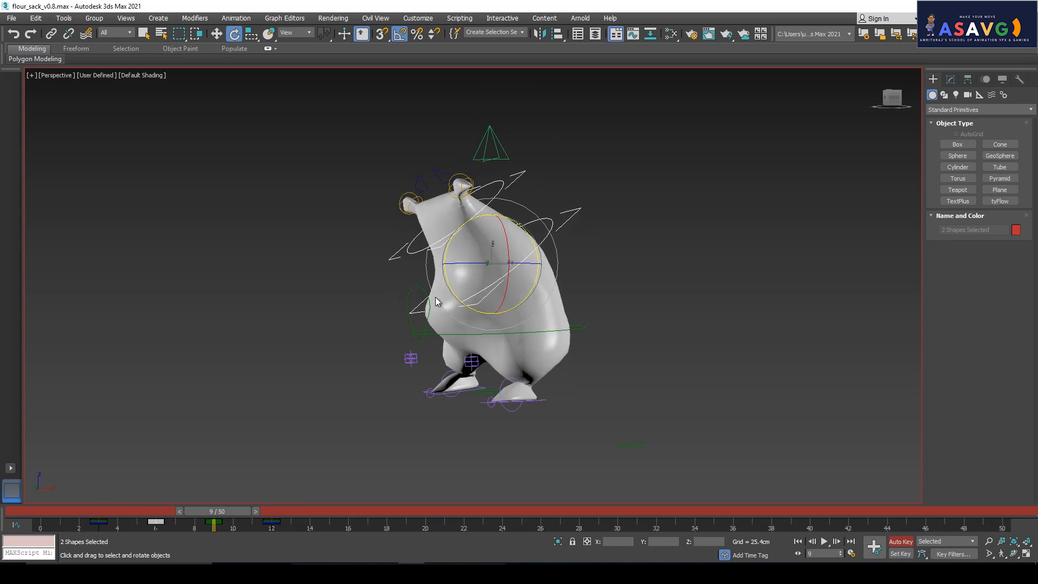
# - Rotate both ring controls in Y at frame 12 so the upper body swings back to the right
pyautogui.press('q')
pyautogui.moveTo(218, 516); pyautogui.dragTo(272, 498)
pyautogui.press('e')
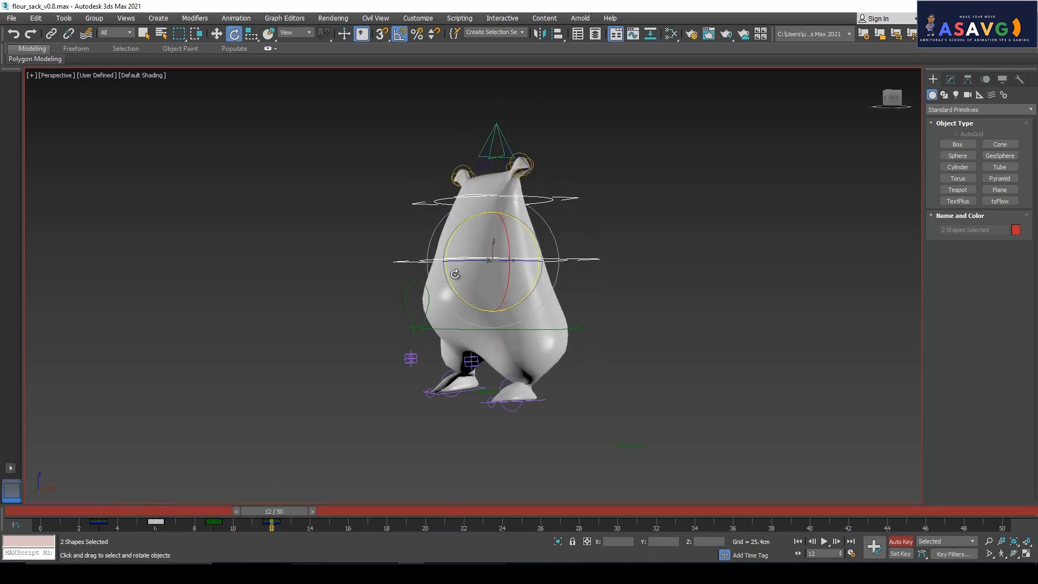
pyautogui.moveTo(445, 269); pyautogui.dragTo(442, 277)
# - Rotate both ring controls in Y at frame 16 to lean the upper body left, and compare it with frame 12
pyautogui.moveTo(277, 506); pyautogui.dragTo(351, 507)
pyautogui.moveTo(445, 278); pyautogui.dragTo(439, 295)
pyautogui.press('q')
pyautogui.moveTo(349, 511); pyautogui.dragTo(270, 504)
pyautogui.press('e')
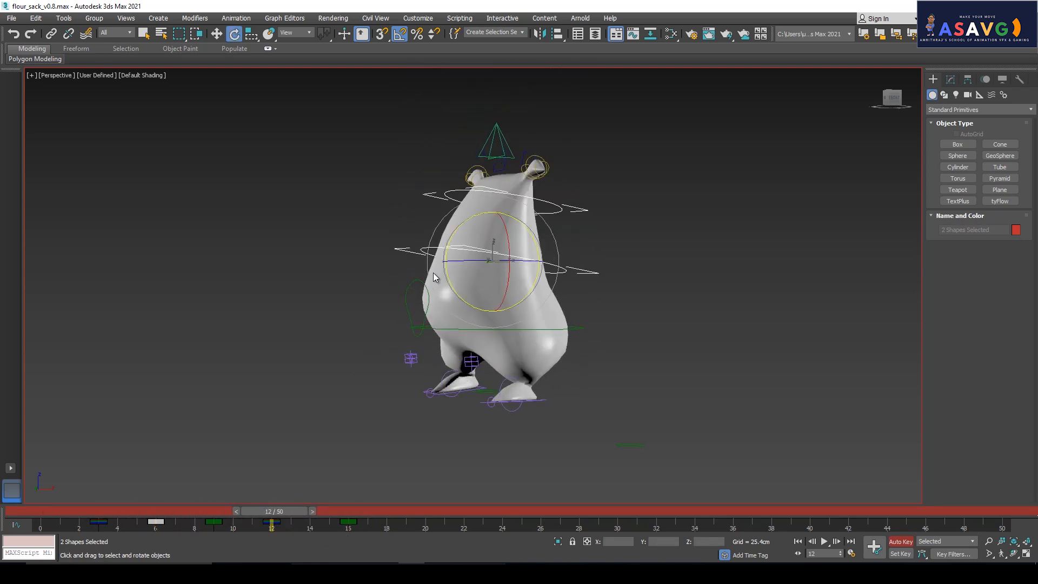
pyautogui.press('q')
# - Reduce the left lean of both ring controls slightly at frame 16
pyautogui.moveTo(272, 511); pyautogui.dragTo(316, 542)
pyautogui.press('e')
pyautogui.press('.')
pyautogui.press('.')
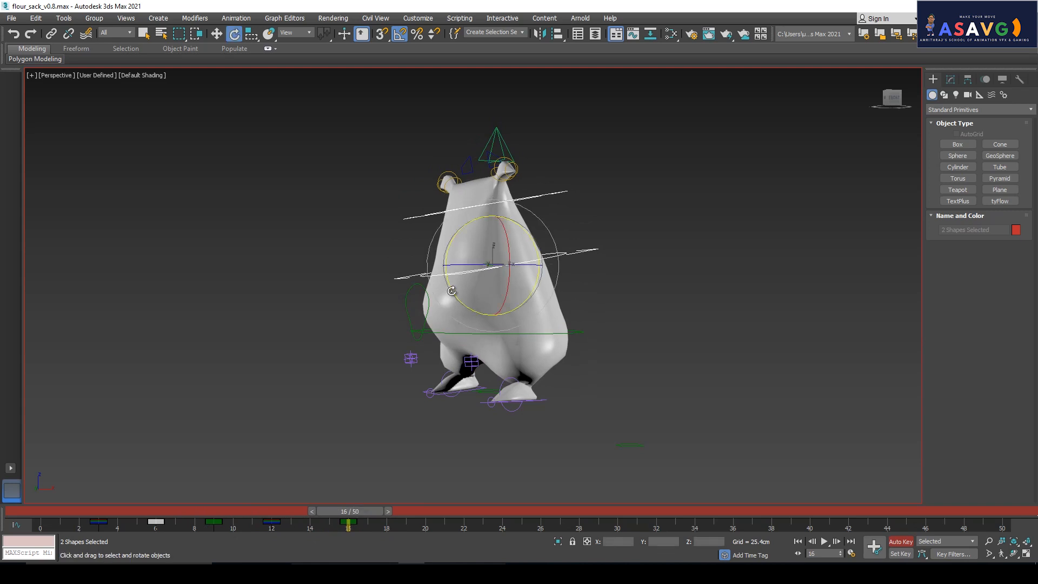
pyautogui.moveTo(451, 291); pyautogui.dragTo(451, 287)
# - Create a preview animation of the Perspective viewport at 150 percent of output and watch the body sway full screen
pyautogui.moveTo(354, 511); pyautogui.dragTo(67, 508)
pyautogui.click(39, 76)
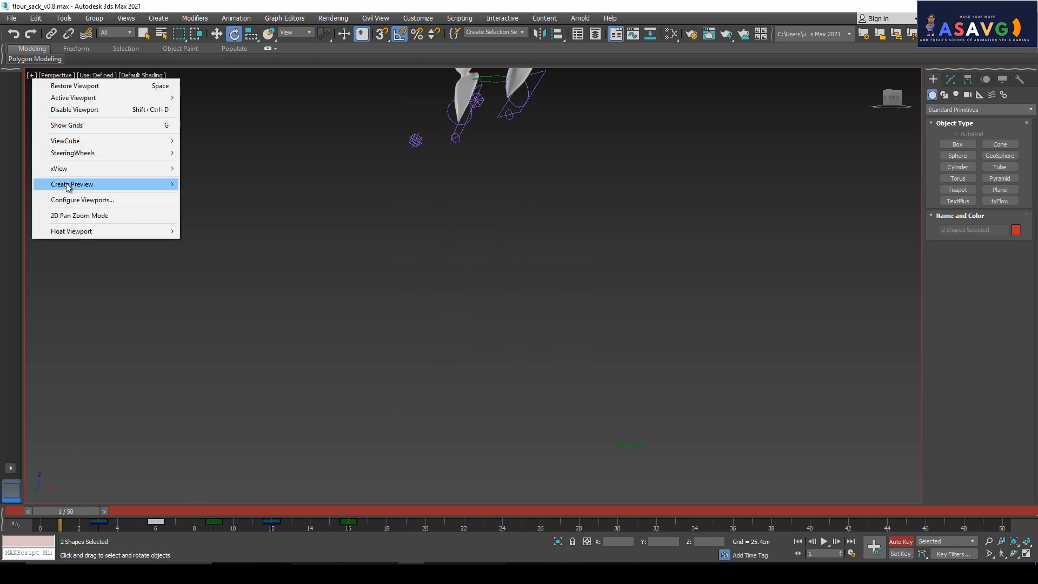
pyautogui.moveTo(68, 184)
pyautogui.click(227, 223)
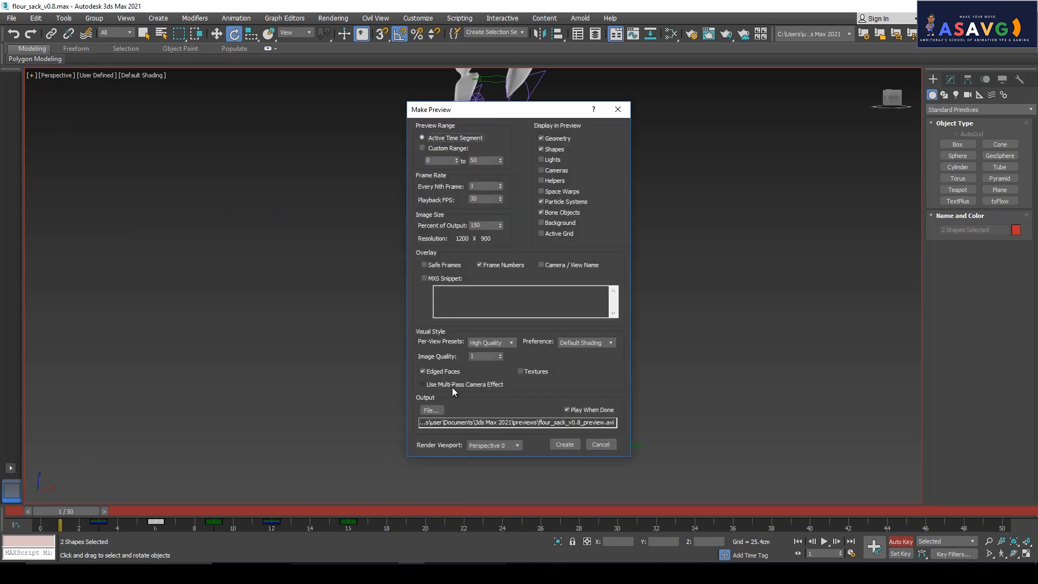
pyautogui.click(565, 444)
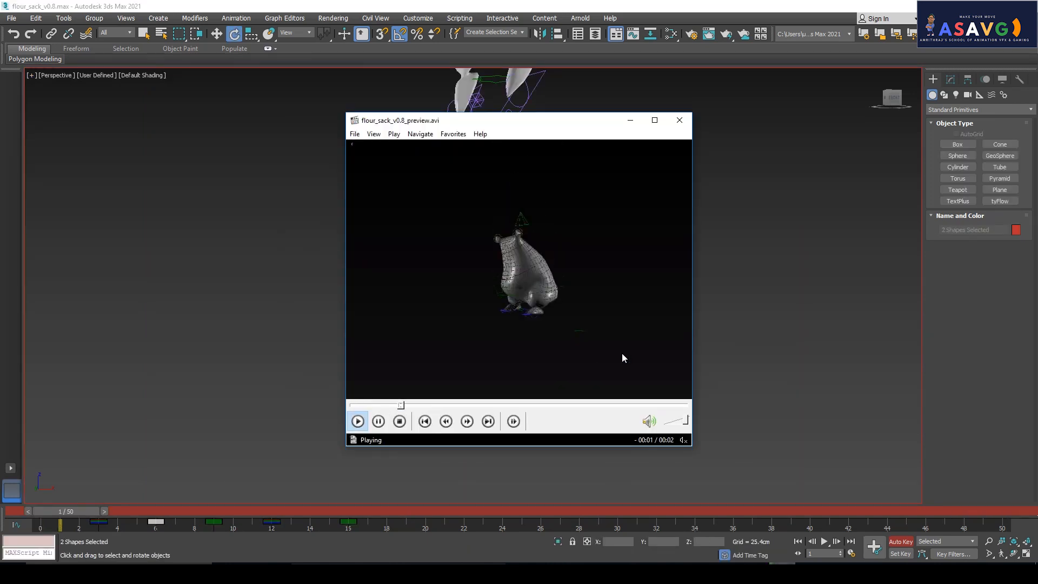
pyautogui.click(656, 123)
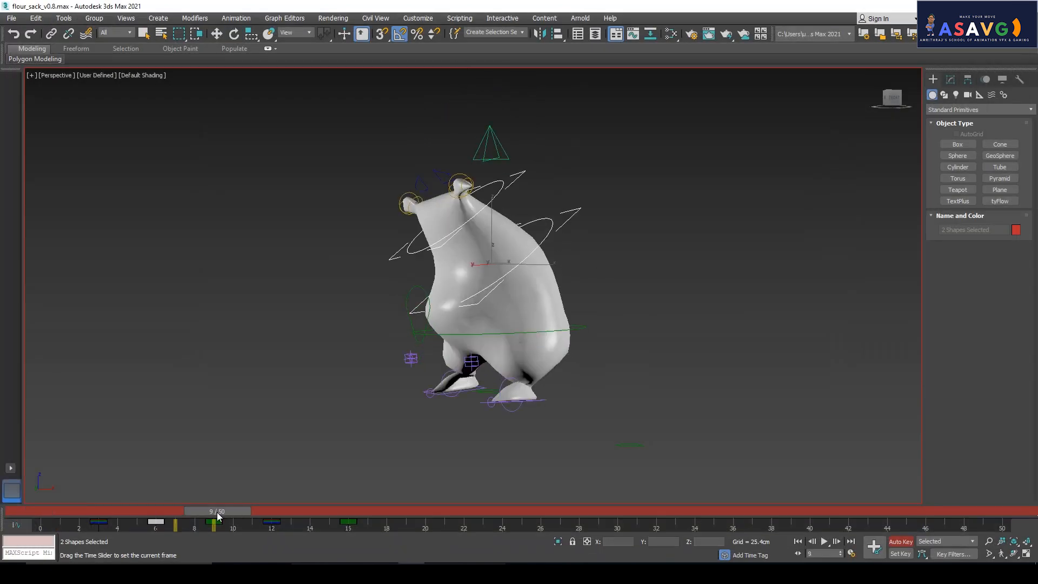
# - Refine the Y rotation of both ring controls at frame 12 and lean them further left at frame 16
pyautogui.moveTo(218, 516); pyautogui.dragTo(274, 518)
pyautogui.press('e')
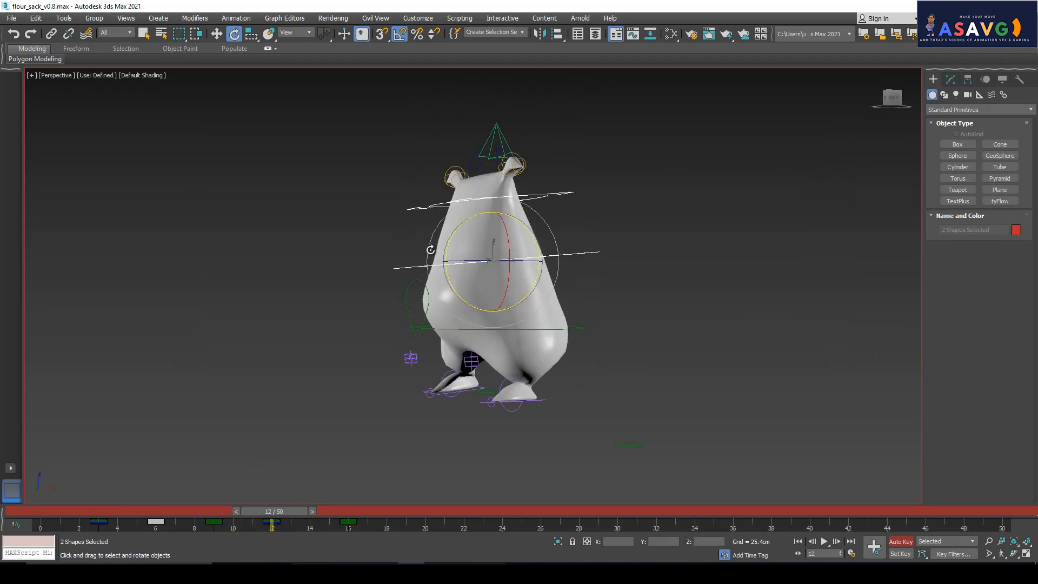
pyautogui.moveTo(450, 280); pyautogui.dragTo(450, 277)
pyautogui.moveTo(270, 511); pyautogui.dragTo(350, 508)
pyautogui.press('e')
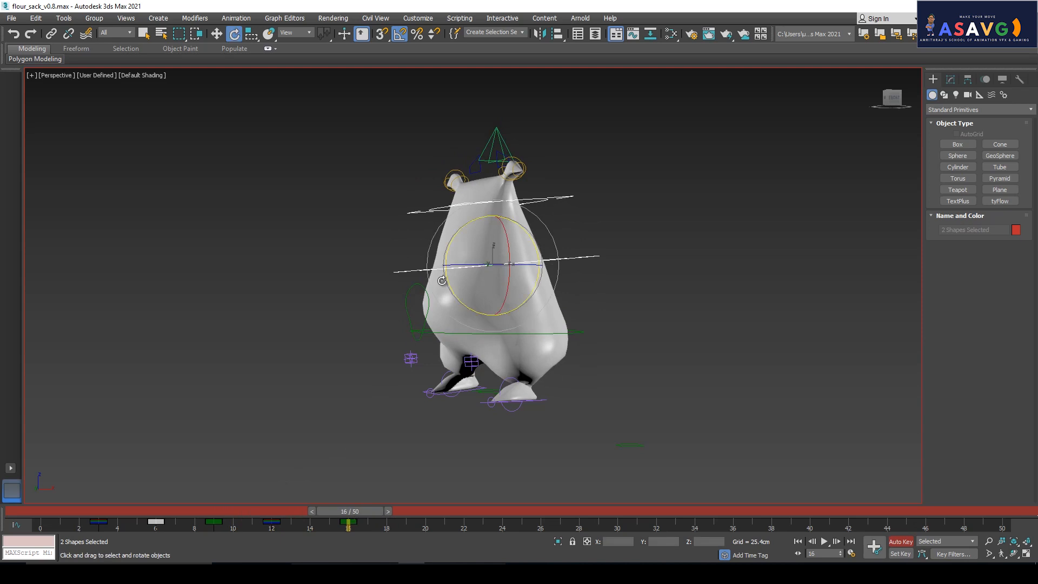
pyautogui.moveTo(451, 278); pyautogui.dragTo(418, 328)
# - Rotate both ring controls in Y at frame 21, and level them at frame 26 with a 10-degree Y rotation
pyautogui.moveTo(349, 513); pyautogui.dragTo(445, 511)
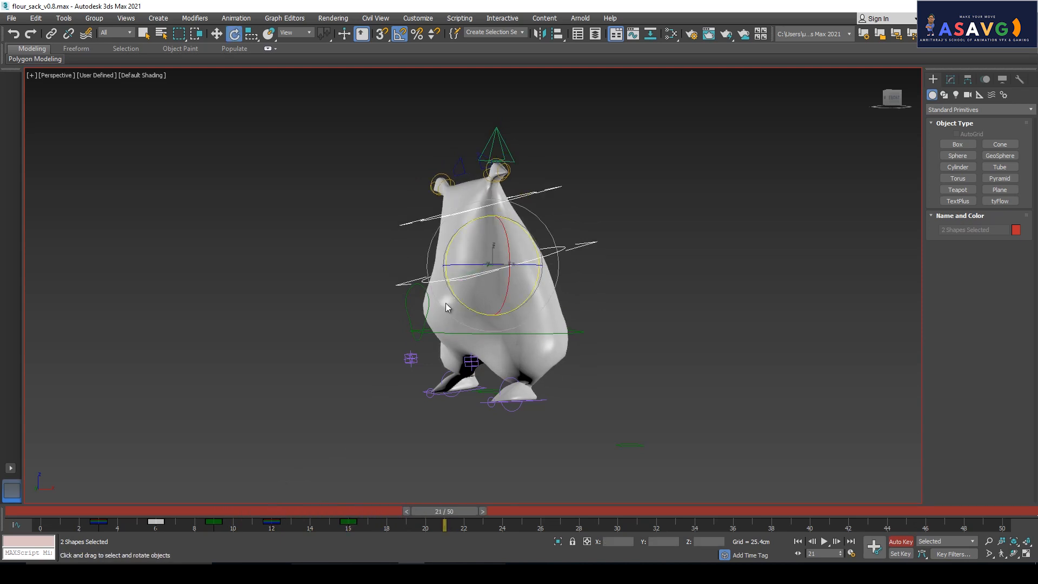
pyautogui.moveTo(446, 302); pyautogui.dragTo(460, 289)
pyautogui.moveTo(488, 510); pyautogui.dragTo(539, 511)
pyautogui.moveTo(445, 295); pyautogui.dragTo(454, 282)
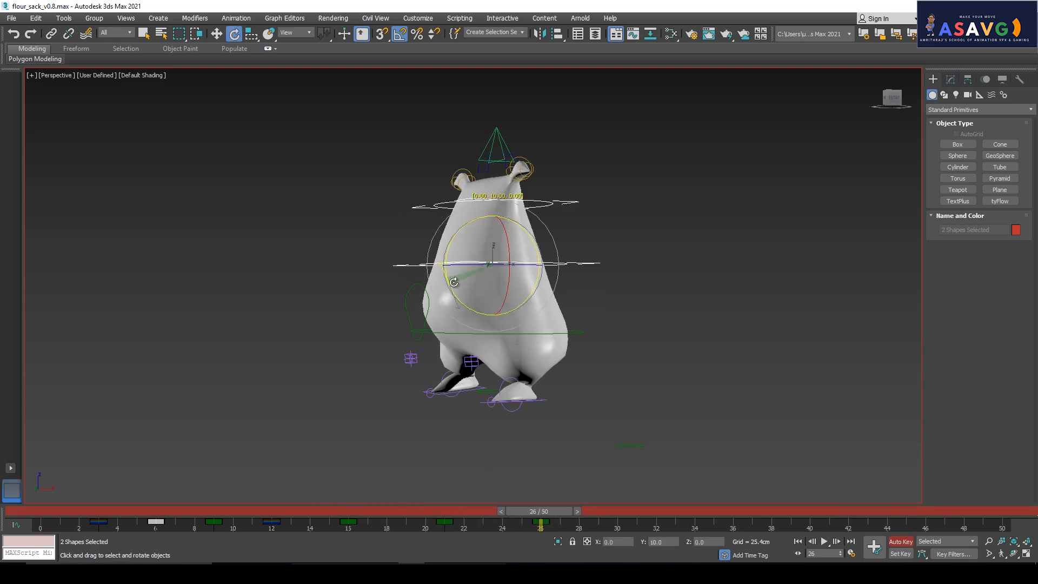
# - Create an updated preview animation of the Perspective viewport with the body sway extended to frame 26
pyautogui.click(30, 75)
pyautogui.moveTo(92, 192)
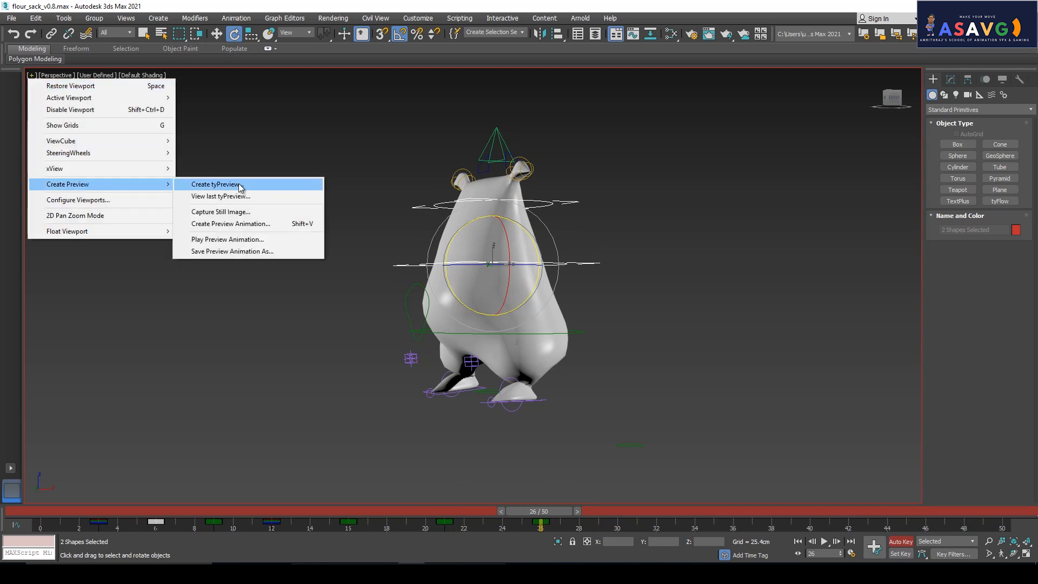
pyautogui.click(245, 224)
pyautogui.click(564, 445)
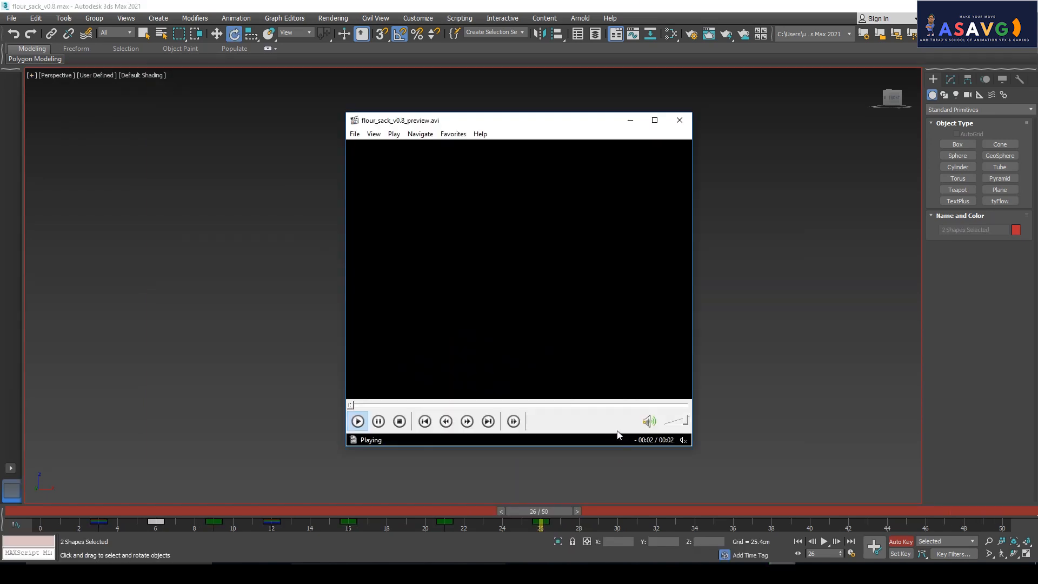
# - Watch the updated preview full screen, close it and scrub the animation up to frame 24
pyautogui.click(655, 120)
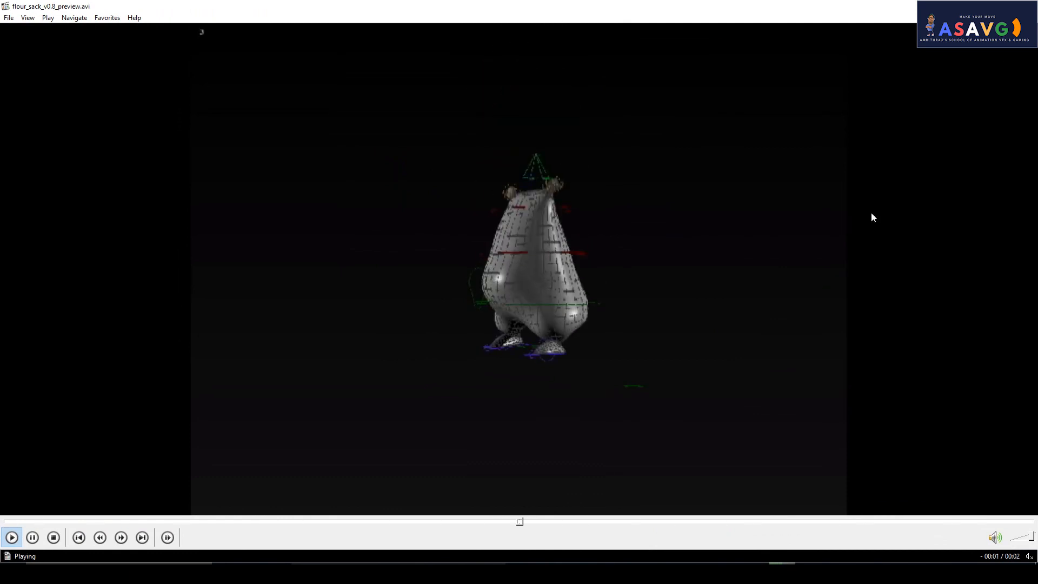
pyautogui.click(1029, 6)
pyautogui.moveTo(357, 511); pyautogui.dragTo(503, 511)
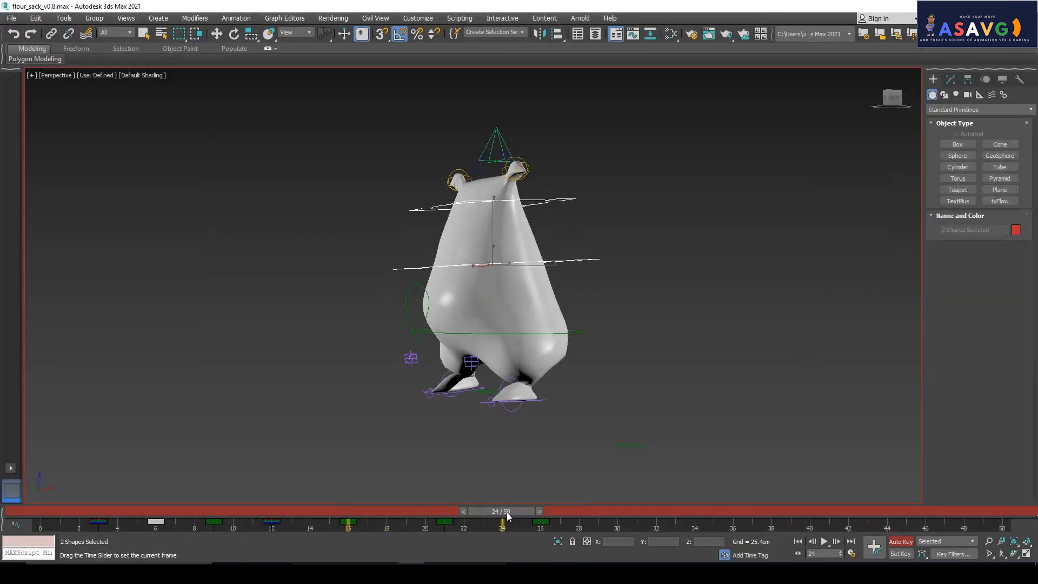
# - Delete the keys of both ring controls at frame 26 and go back to frame 16
pyautogui.press('e')
pyautogui.press('.')
pyautogui.click(540, 522)
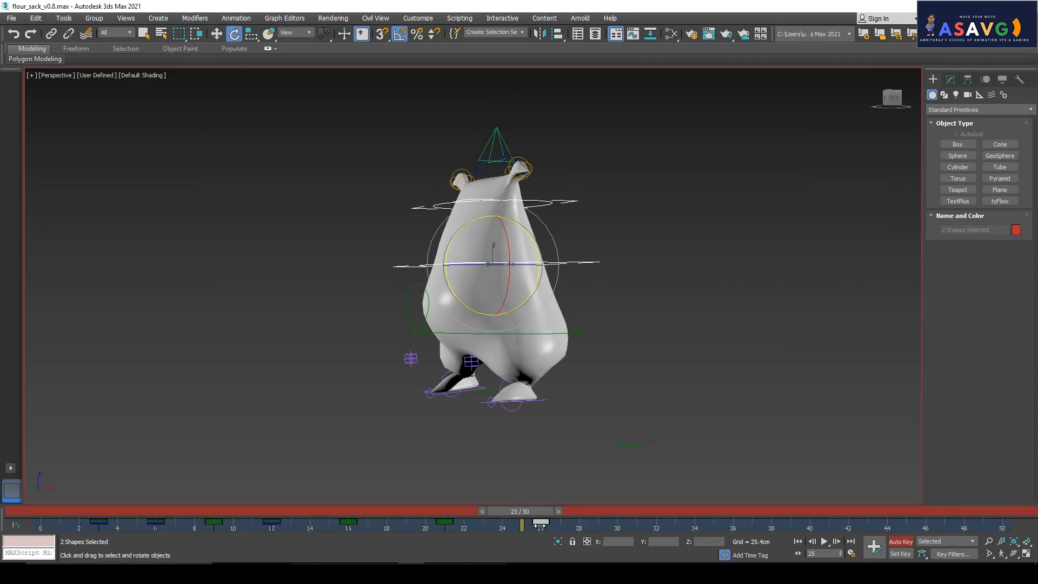
pyautogui.press('q')
pyautogui.moveTo(527, 511); pyautogui.dragTo(349, 512)
# - Check the upper ring control's lean up to frame 20, and create a new Perspective preview to watch full screen
pyautogui.press('e')
pyautogui.press('q')
pyautogui.press('e')
pyautogui.click(436, 216)
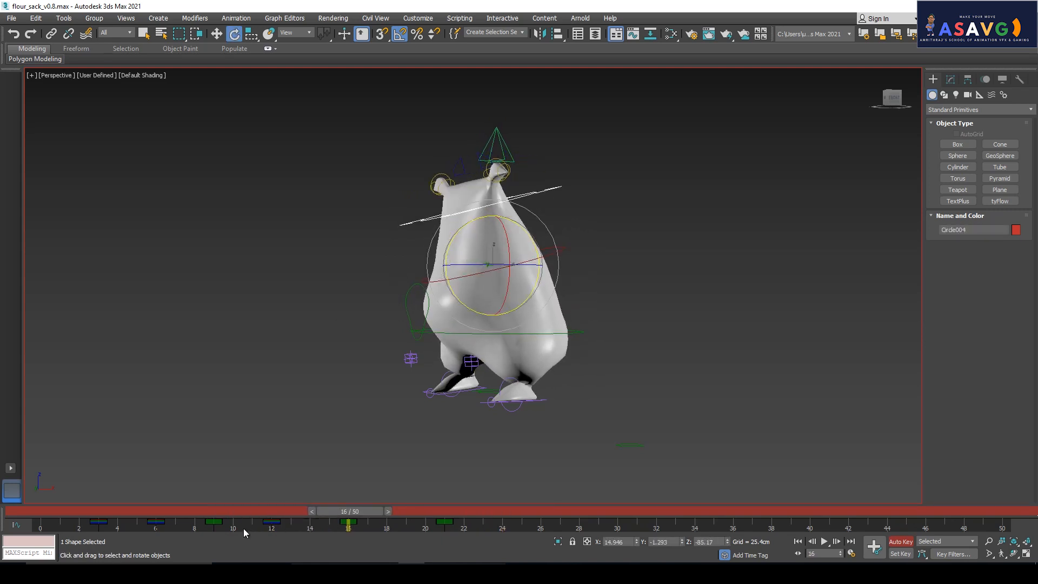
pyautogui.moveTo(319, 512); pyautogui.dragTo(404, 510)
pyautogui.press('e')
pyautogui.click(35, 77)
pyautogui.moveTo(99, 192)
pyautogui.click(254, 224)
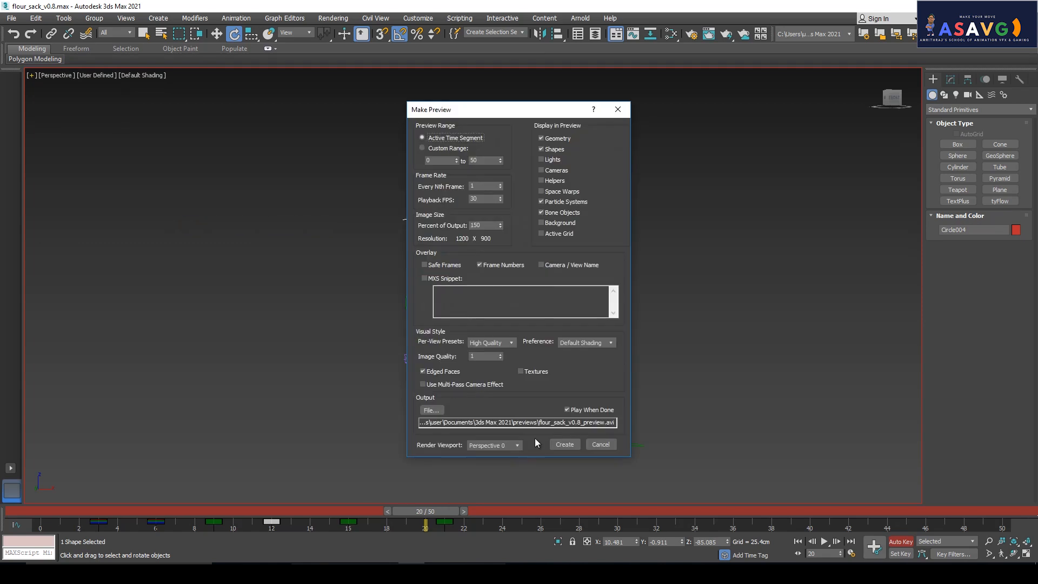
pyautogui.click(555, 445)
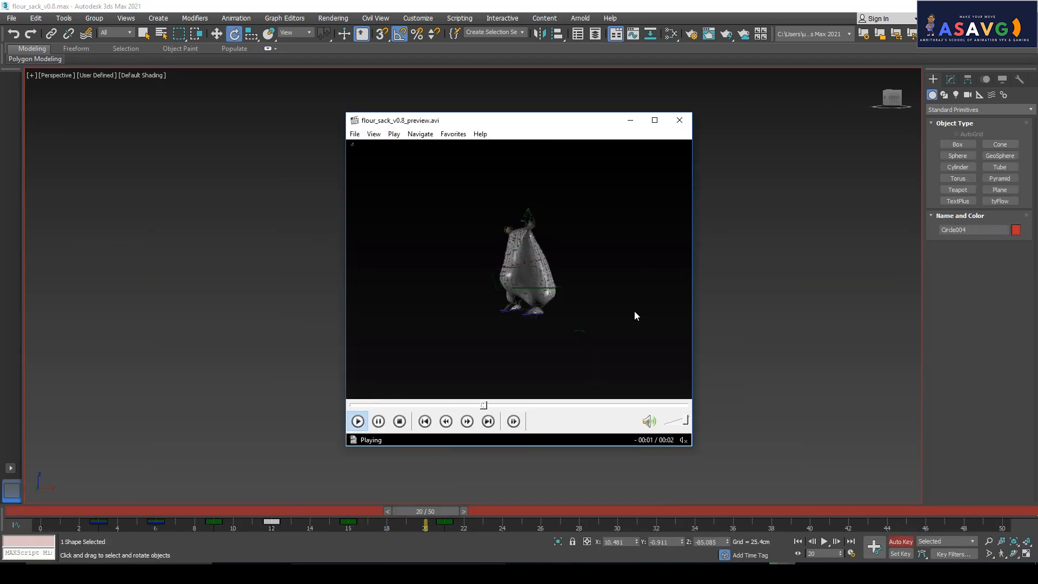
pyautogui.click(658, 120)
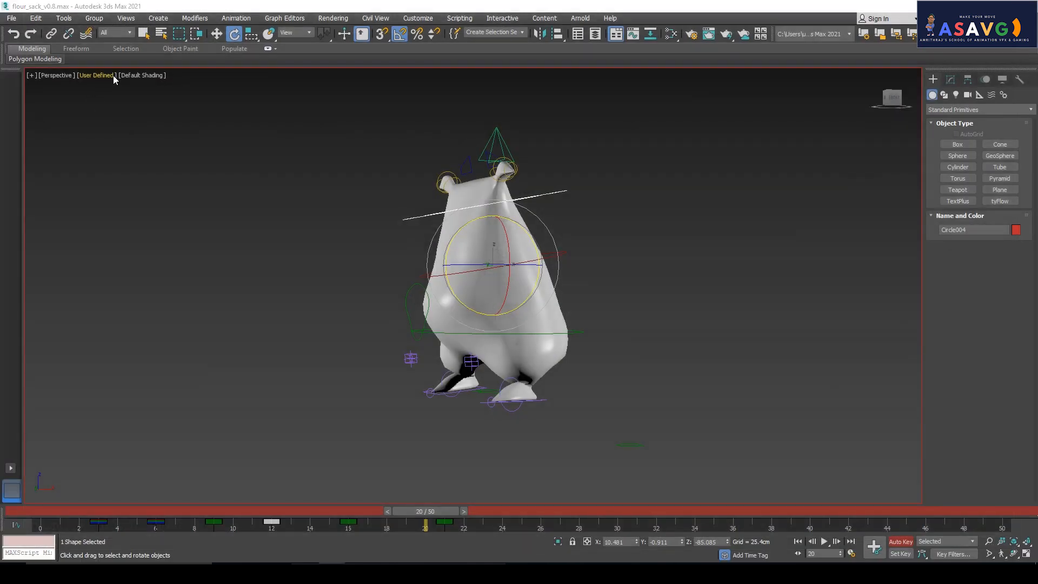
# - Delay the upper ring control's last three keys, moving them to frames 13, 18 and 23
pyautogui.press('w')
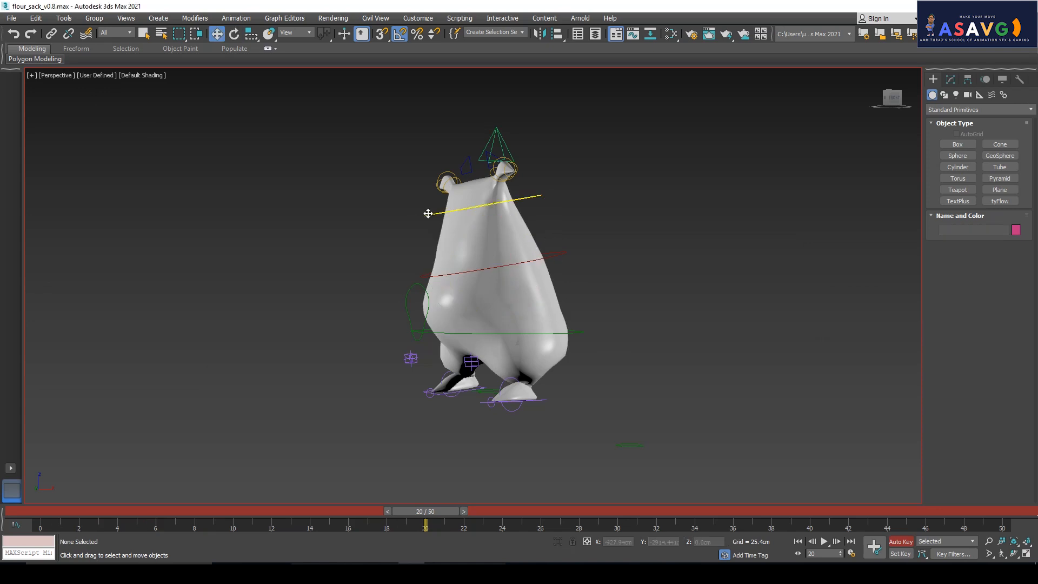
pyautogui.moveTo(81, 511); pyautogui.dragTo(281, 519)
pyautogui.press('w')
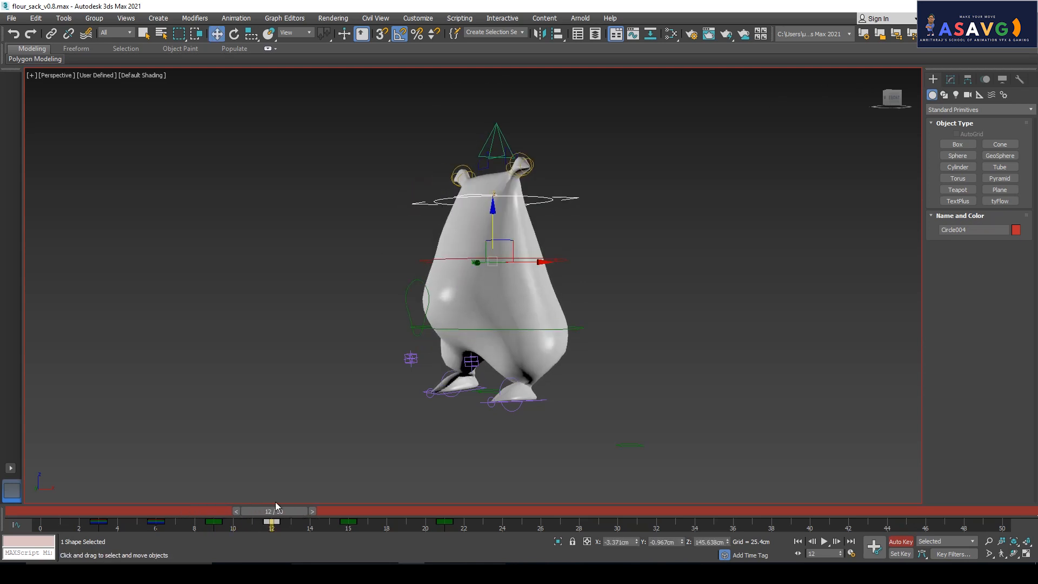
pyautogui.moveTo(481, 526); pyautogui.dragTo(399, 523)
pyautogui.moveTo(261, 522); pyautogui.dragTo(299, 528)
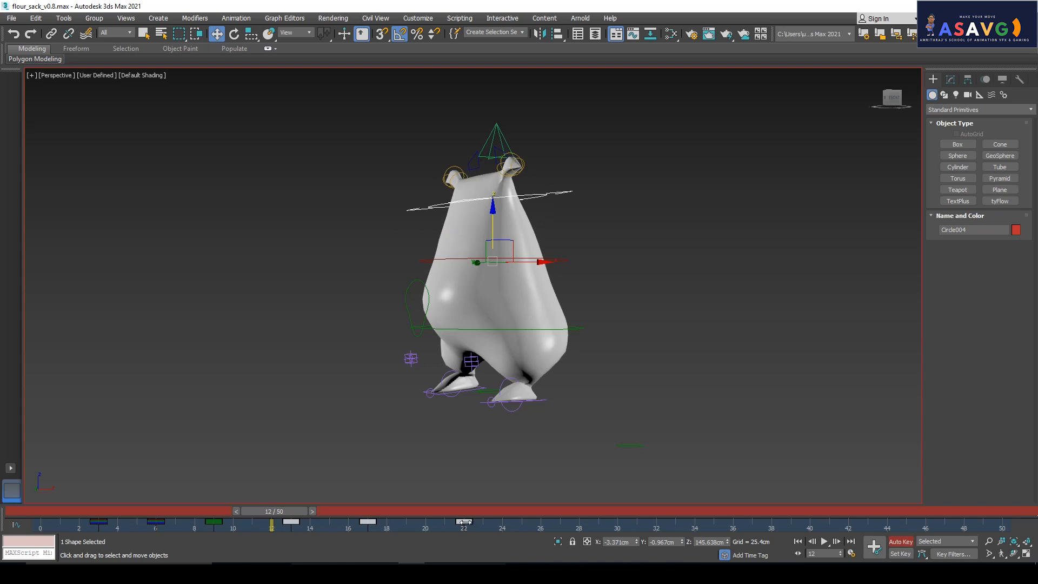
pyautogui.moveTo(470, 526); pyautogui.dragTo(487, 526)
pyautogui.moveTo(369, 524); pyautogui.dragTo(388, 525)
pyautogui.moveTo(284, 510); pyautogui.dragTo(541, 527)
pyautogui.press('w')
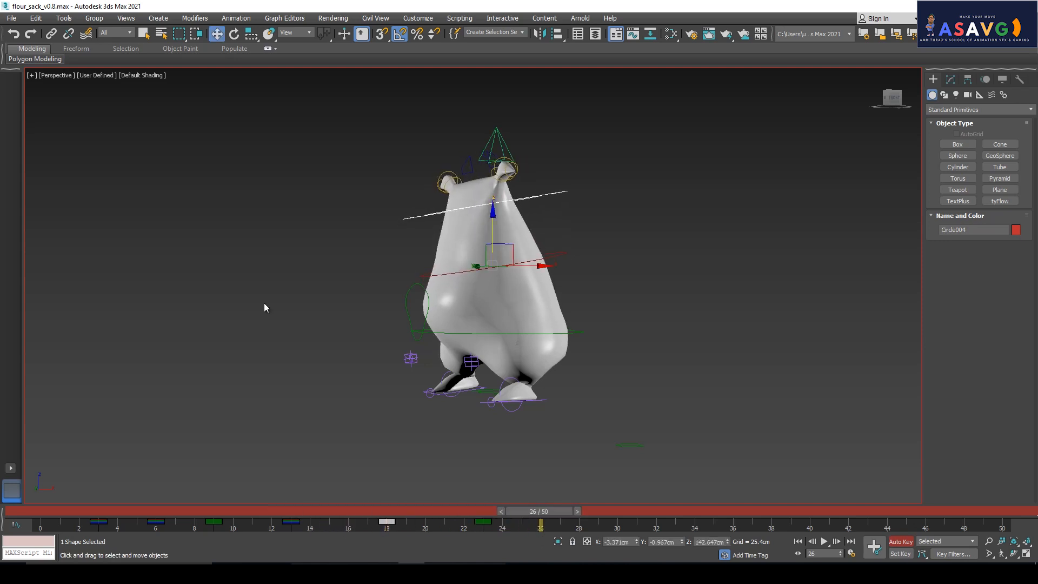
# - Create a preview animation with the delayed upper ring keys and watch it full screen
pyautogui.click(29, 77)
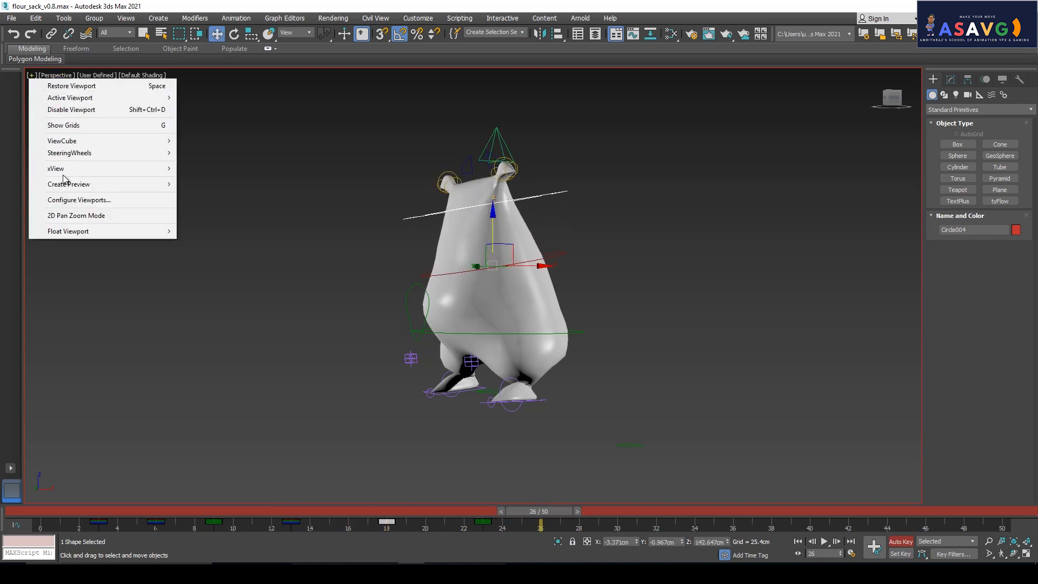
pyautogui.moveTo(69, 187)
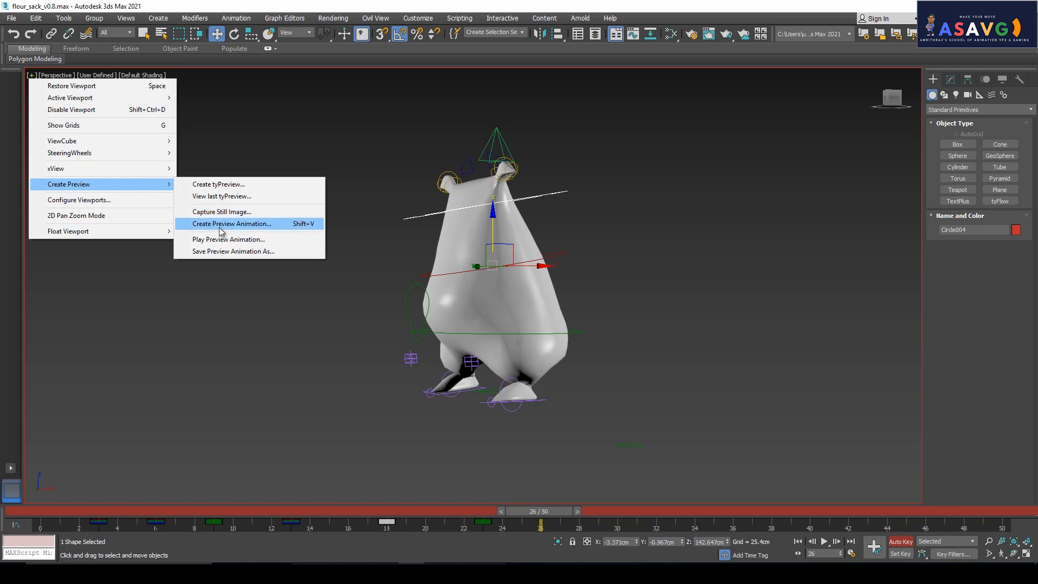
pyautogui.click(252, 224)
pyautogui.click(565, 444)
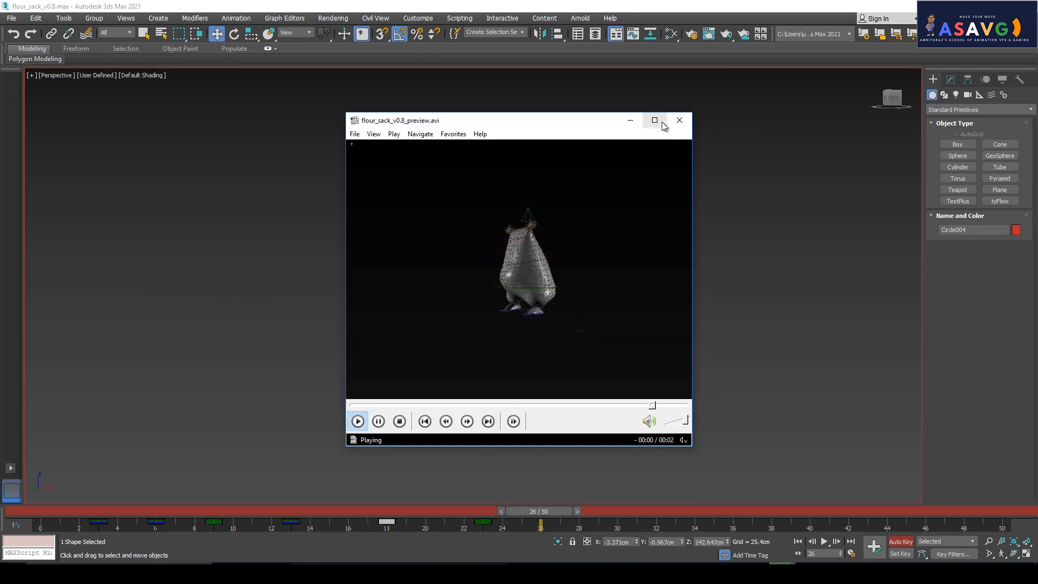
pyautogui.click(655, 120)
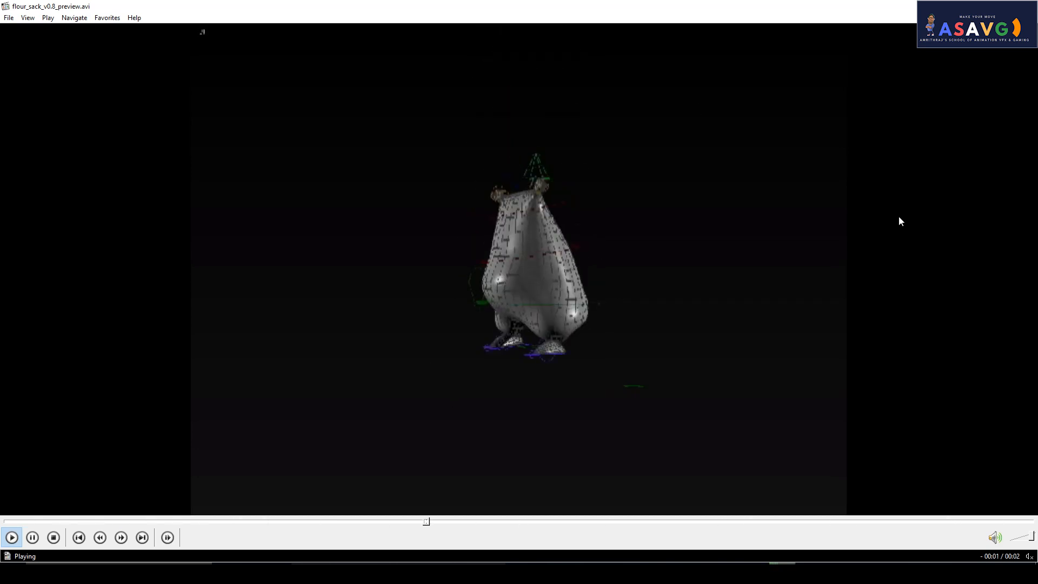
pyautogui.hotkey('alt', 'F4')
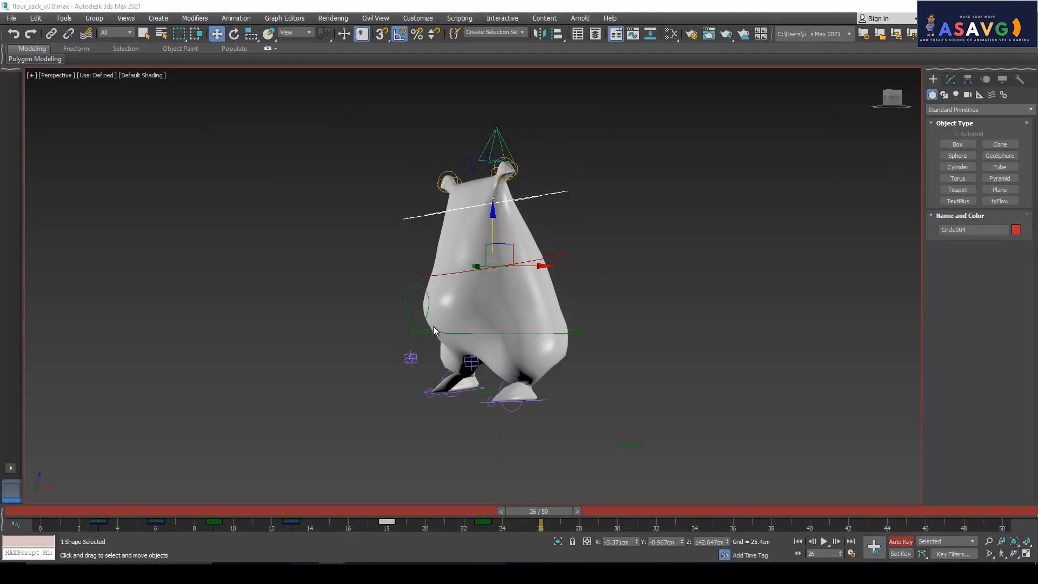
# - Try rotating the cone-shaped body control -5 degrees in Y at frame 18 and back to -90 degrees at frame 22
pyautogui.click(434, 331)
pyautogui.click(489, 146)
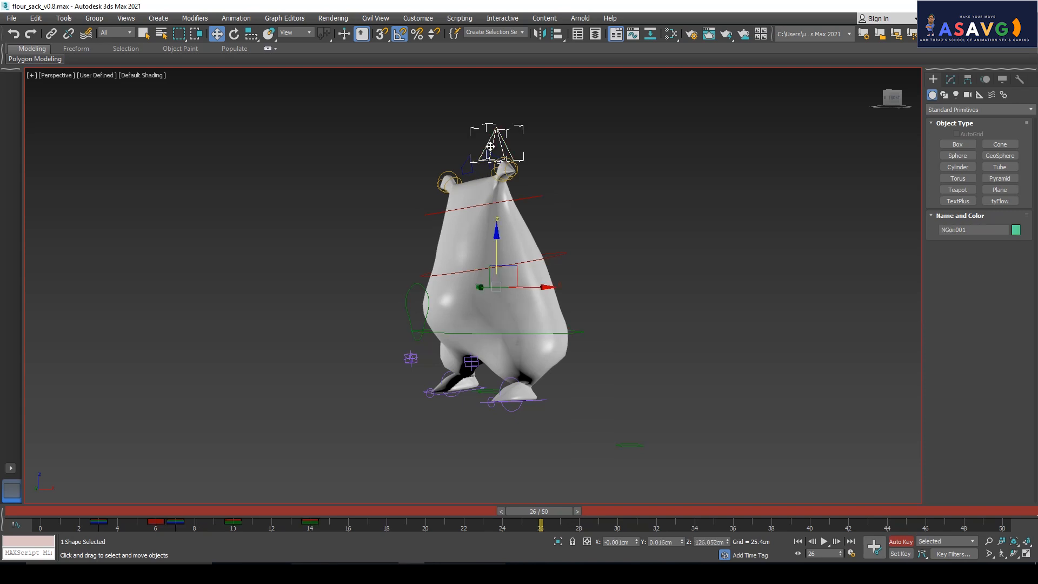
pyautogui.moveTo(281, 508); pyautogui.dragTo(401, 524)
pyautogui.press('e')
pyautogui.moveTo(462, 324); pyautogui.dragTo(462, 324)
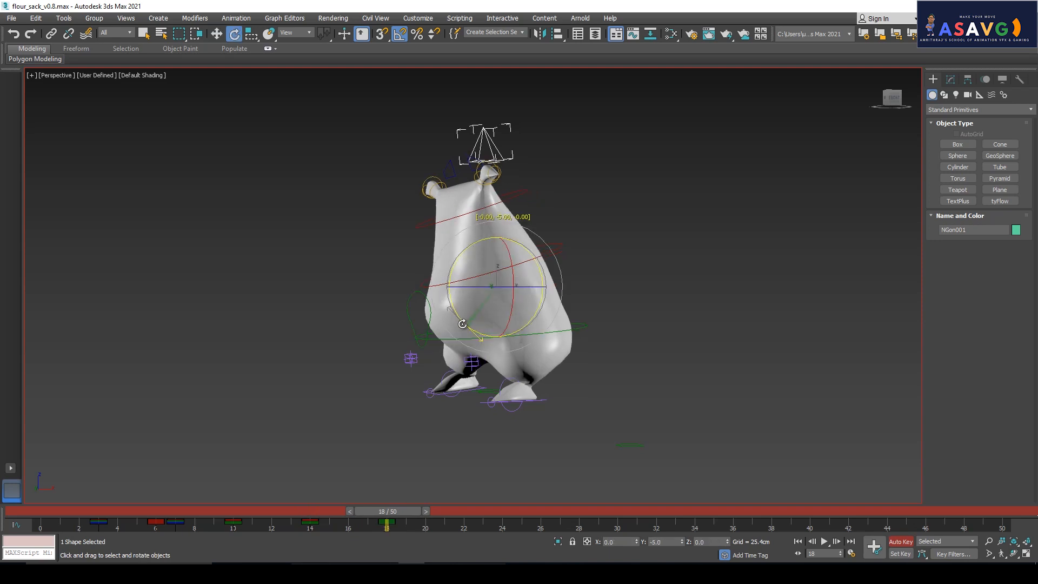
pyautogui.moveTo(380, 509); pyautogui.dragTo(467, 523)
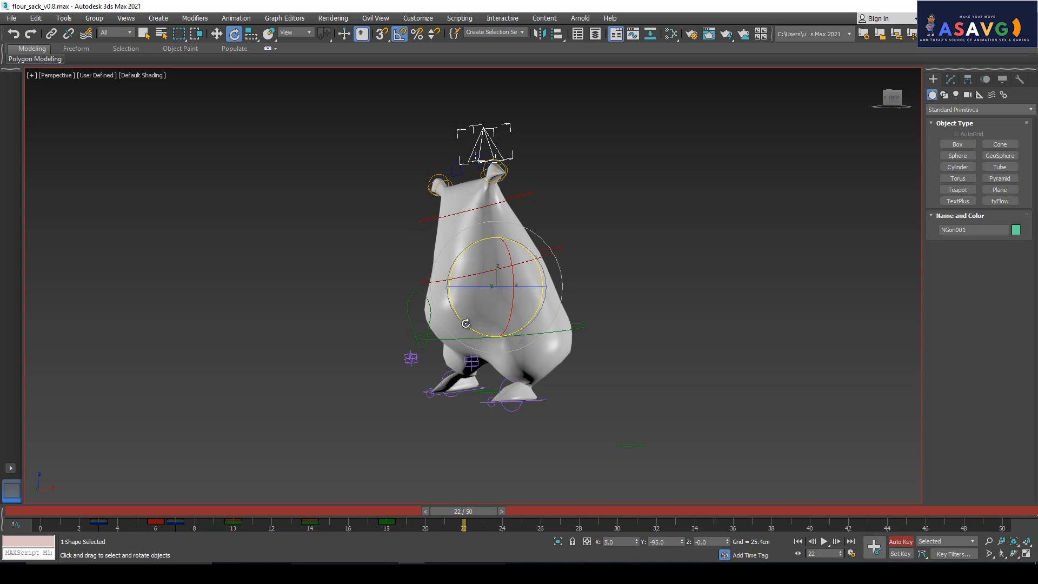
pyautogui.moveTo(466, 323); pyautogui.dragTo(464, 319)
pyautogui.moveTo(461, 517); pyautogui.dragTo(546, 523)
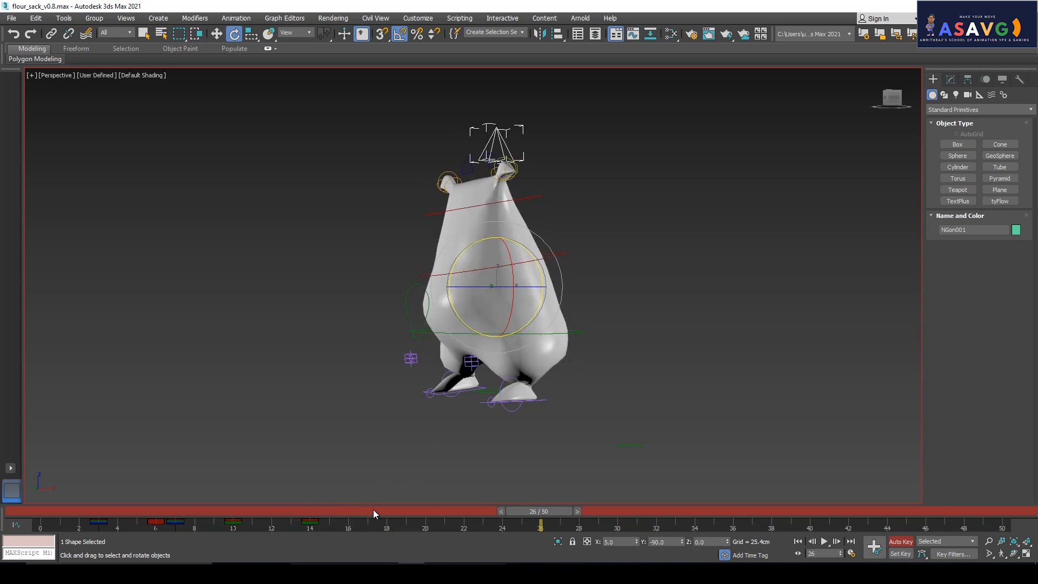
# - Select the foot control Rectangle001 and rotate it toe-down at frame 5
pyautogui.moveTo(541, 511); pyautogui.dragTo(143, 511)
pyautogui.press('e')
pyautogui.press('w')
pyautogui.click(455, 367)
pyautogui.moveTo(480, 333); pyautogui.dragTo(417, 363)
pyautogui.press('e')
# - Move the foot control's key from frame 6 to frame 7
pyautogui.press('q')
pyautogui.moveTo(146, 515); pyautogui.dragTo(158, 516)
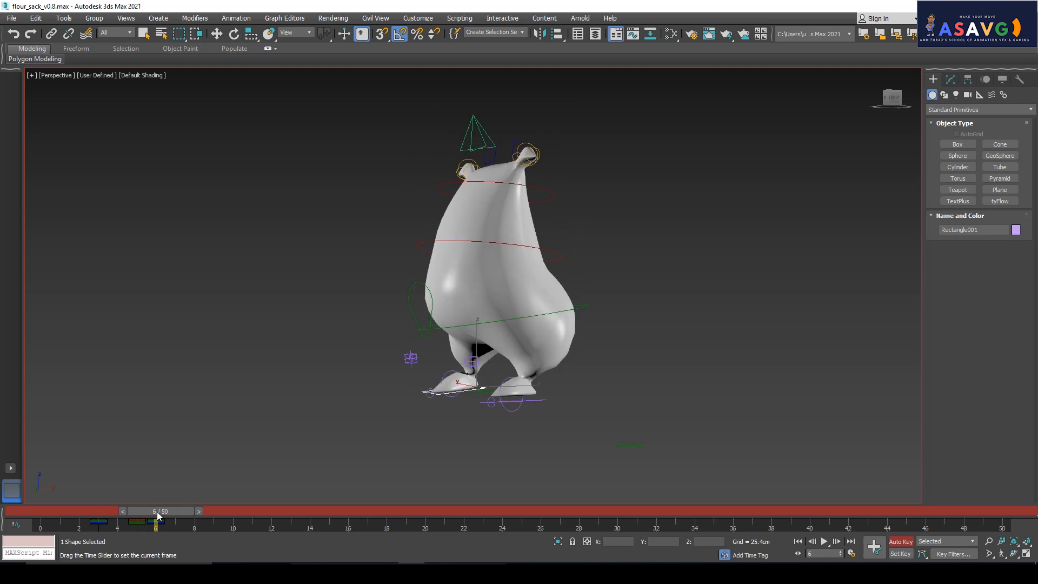
pyautogui.press('e')
pyautogui.click(156, 523)
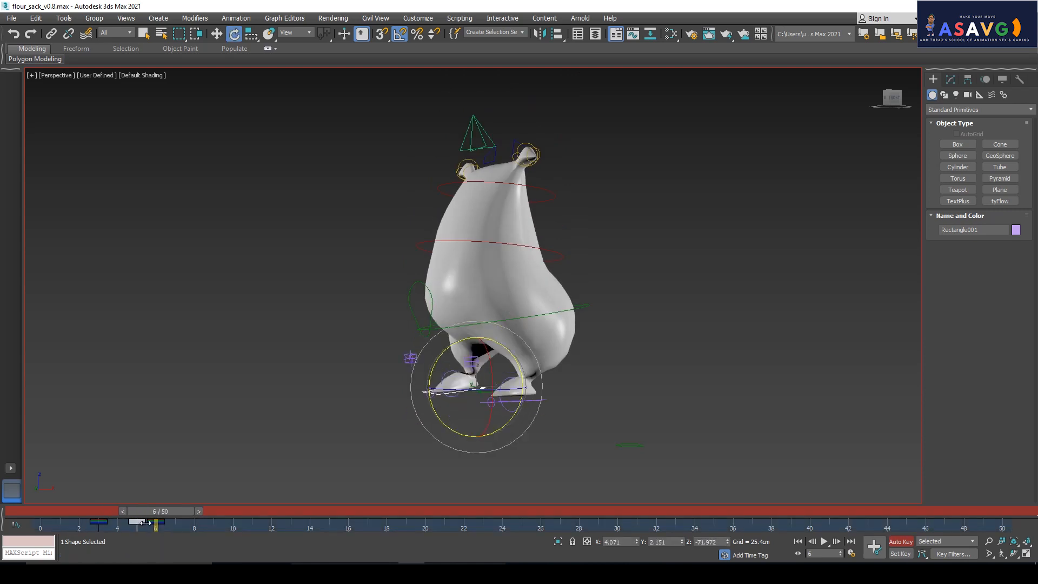
pyautogui.moveTo(156, 522)
pyautogui.mouseDown()
pyautogui.moveTo(175, 522)
pyautogui.moveTo(116, 511)
pyautogui.moveTo(160, 513)
pyautogui.mouseUp()
# - Raise the foot control to Z 66.7 cm at frame 6 and inspect the pose from other angles
pyautogui.press('w')
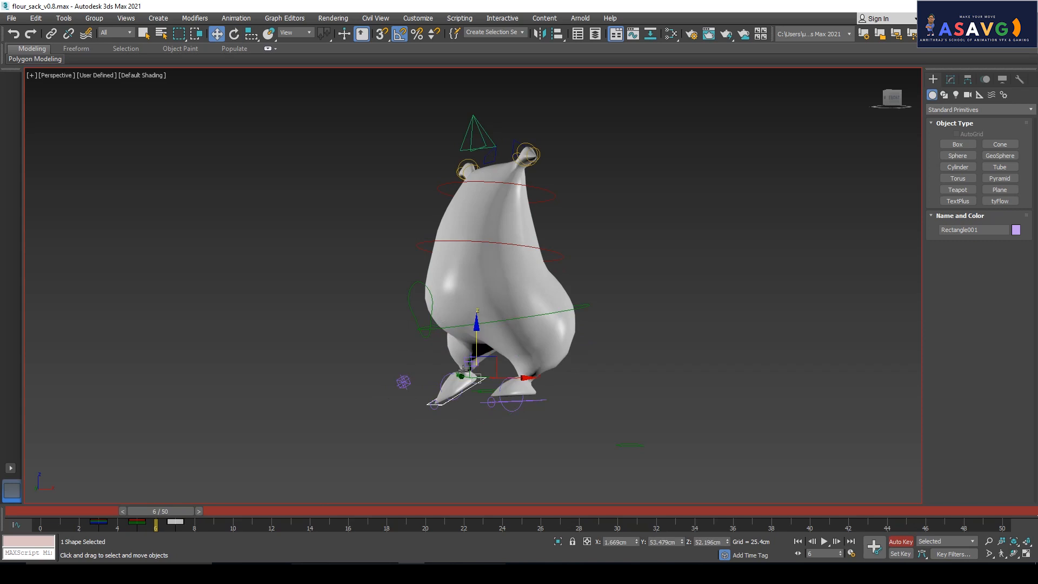
pyautogui.moveTo(477, 352); pyautogui.dragTo(481, 330)
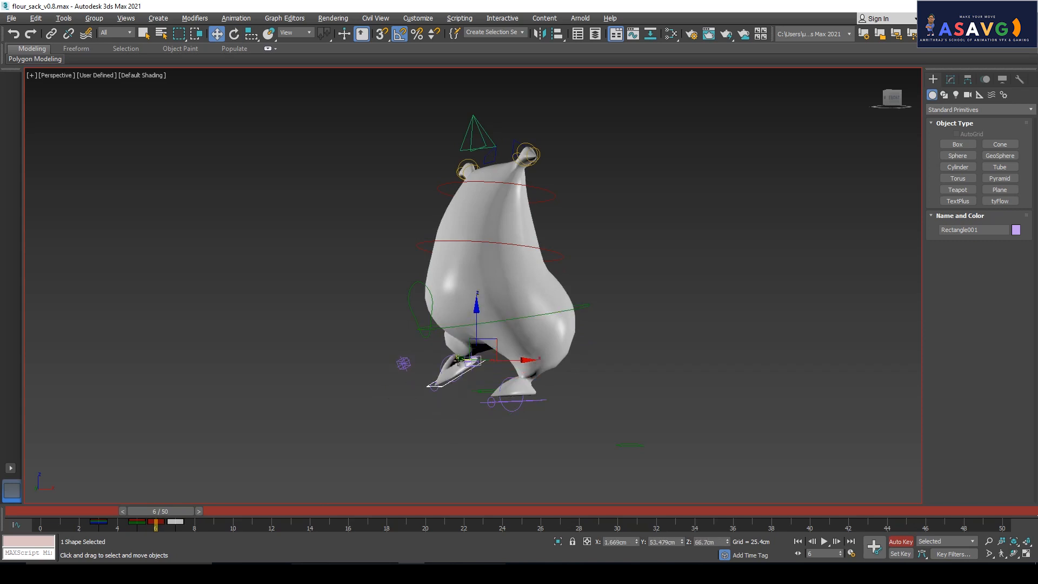
pyautogui.keyDown('alt'); pyautogui.moveTo(459, 360); pyautogui.dragTo(528, 364, button='middle'); pyautogui.keyUp('alt')
pyautogui.keyDown('alt'); pyautogui.moveTo(475, 384); pyautogui.dragTo(252, 440, button='middle'); pyautogui.keyUp('alt')
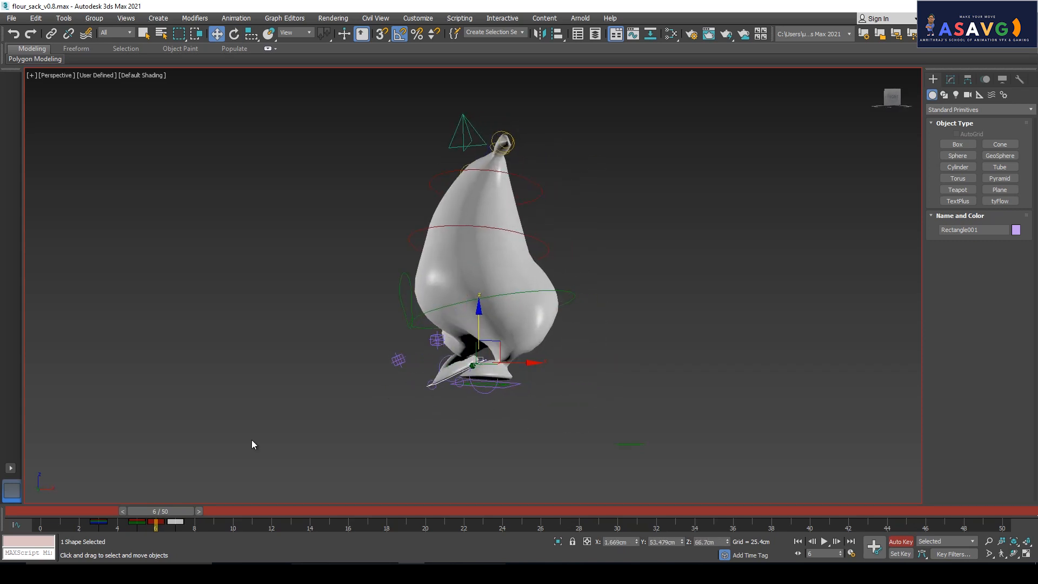
pyautogui.moveTo(180, 511); pyautogui.dragTo(165, 527)
pyautogui.keyDown('alt'); pyautogui.moveTo(465, 389); pyautogui.dragTo(507, 395, button='middle'); pyautogui.keyUp('alt')
pyautogui.press('e')
pyautogui.press('w')
pyautogui.keyDown('alt'); pyautogui.moveTo(470, 364); pyautogui.dragTo(503, 380, button='middle'); pyautogui.keyUp('alt')
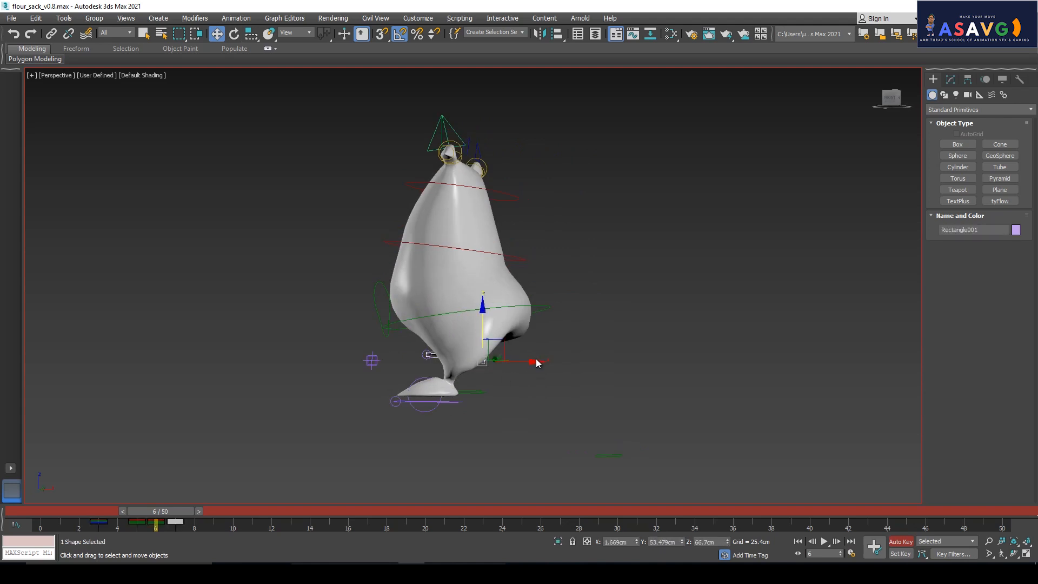
# - Shift the foot control along X to about -28.9 cm at frame 6, rotate it level and lower it to about Z 56.7 cm
pyautogui.moveTo(518, 367); pyautogui.dragTo(329, 387)
pyautogui.keyDown('alt'); pyautogui.moveTo(329, 388); pyautogui.dragTo(444, 385, button='middle'); pyautogui.keyUp('alt')
pyautogui.moveTo(458, 357); pyautogui.dragTo(489, 357)
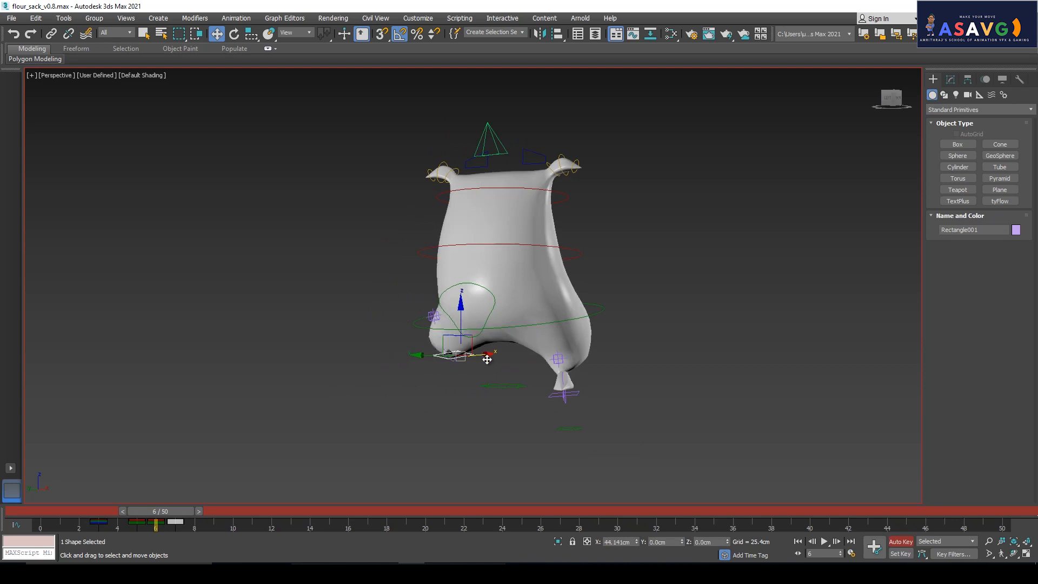
pyautogui.moveTo(454, 375)
pyautogui.keyDown('alt'); pyautogui.mouseDown(button='middle')
pyautogui.moveTo(518, 370)
pyautogui.moveTo(464, 362)
pyautogui.mouseUp(button='middle'); pyautogui.keyUp('alt')
pyautogui.moveTo(413, 359); pyautogui.dragTo(478, 358)
pyautogui.keyDown('alt'); pyautogui.moveTo(479, 358); pyautogui.dragTo(498, 388, button='middle'); pyautogui.keyUp('alt')
pyautogui.press('e')
pyautogui.moveTo(572, 390); pyautogui.dragTo(565, 393)
pyautogui.keyDown('alt'); pyautogui.moveTo(565, 393); pyautogui.dragTo(533, 359, button='middle'); pyautogui.keyUp('alt')
pyautogui.press('w')
pyautogui.moveTo(561, 330); pyautogui.dragTo(562, 342)
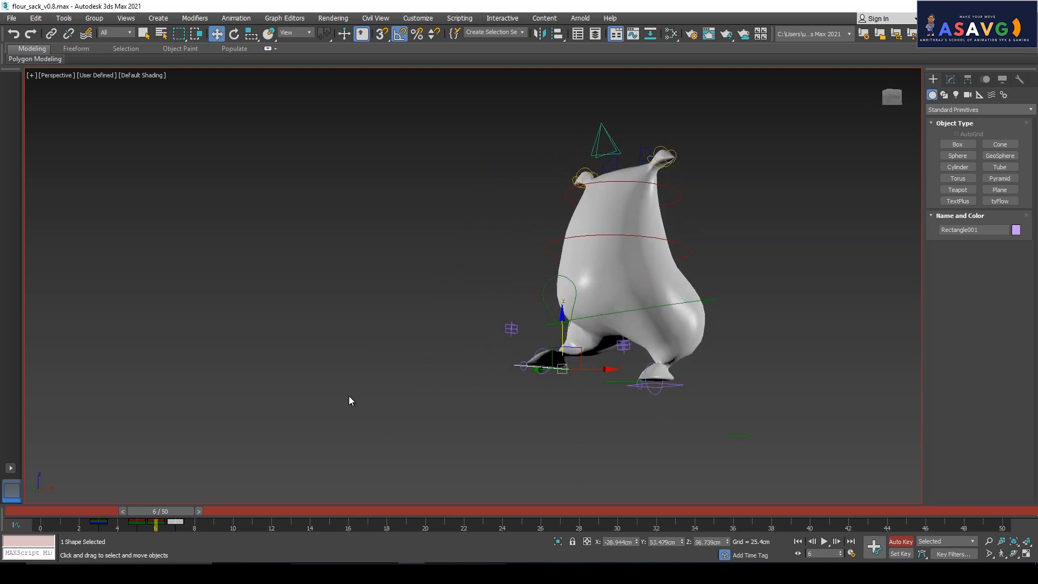
# - Delete the foot control's key at frame 6
pyautogui.moveTo(144, 514)
pyautogui.mouseDown()
pyautogui.moveTo(131, 507)
pyautogui.moveTo(186, 512)
pyautogui.moveTo(116, 508)
pyautogui.moveTo(184, 511)
pyautogui.moveTo(152, 520)
pyautogui.mouseUp()
pyautogui.press('w')
pyautogui.rightClick(152, 520)
pyautogui.click(153, 521)
pyautogui.press('Delete')
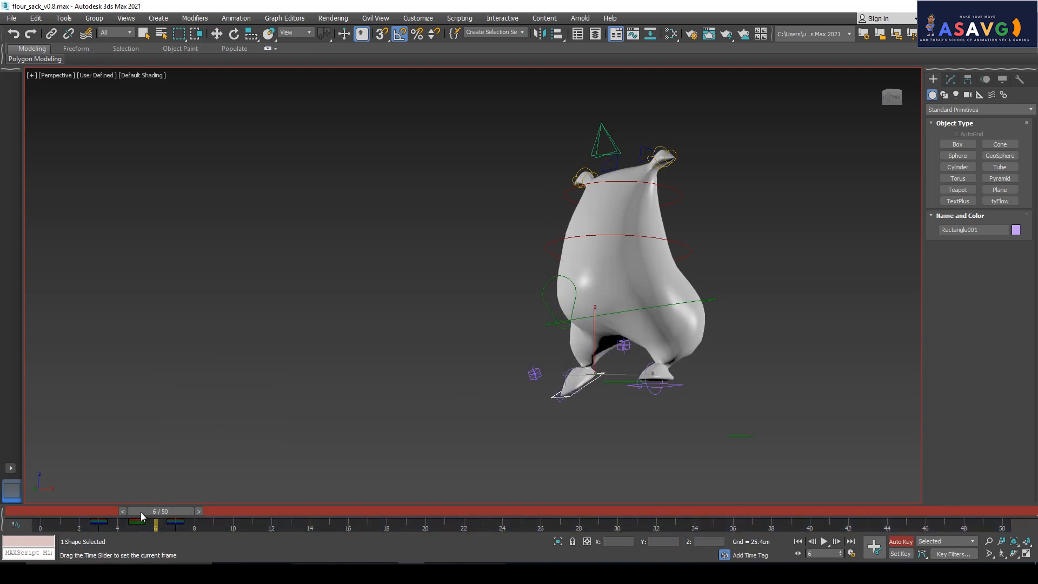
# - Raise the foot control slightly at frame 5 and to about Z 69 cm at frame 6, checking the motion through frame 20
pyautogui.moveTo(140, 512); pyautogui.dragTo(125, 513)
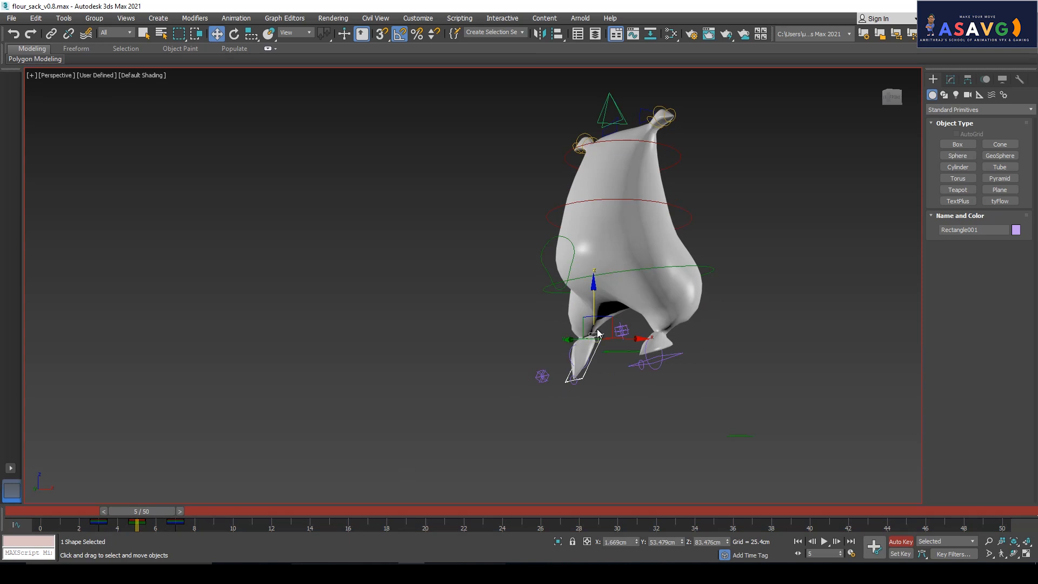
pyautogui.moveTo(597, 317); pyautogui.dragTo(596, 305)
pyautogui.moveTo(115, 511); pyautogui.dragTo(157, 512)
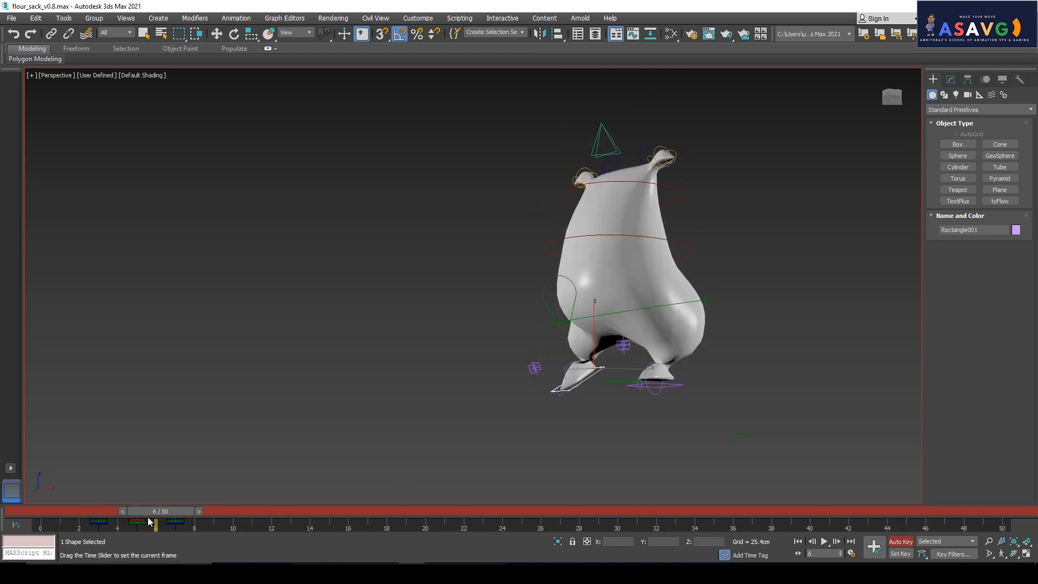
pyautogui.moveTo(590, 353); pyautogui.dragTo(590, 338)
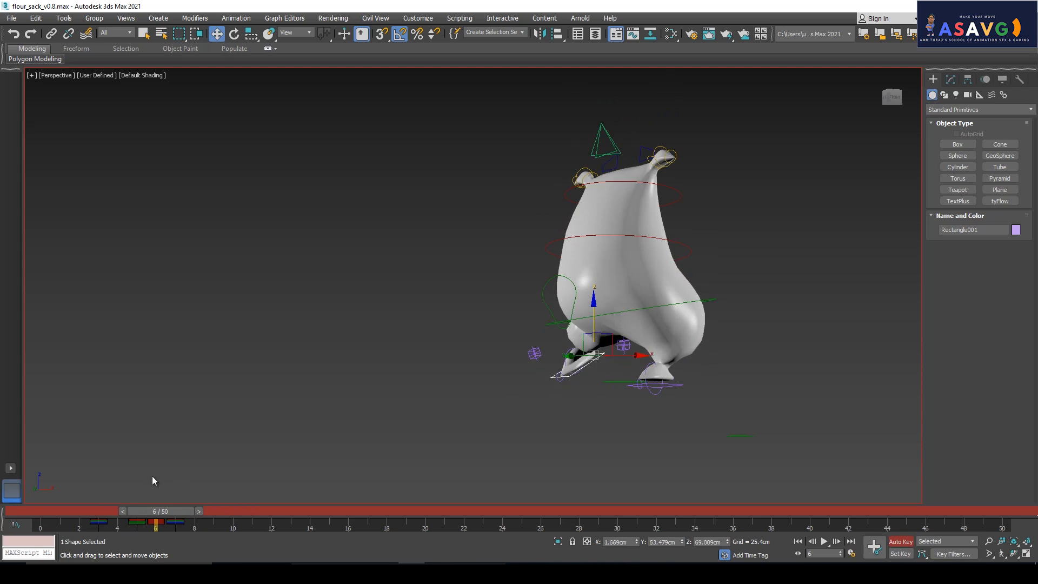
pyautogui.moveTo(146, 512); pyautogui.dragTo(336, 489)
pyautogui.press('w')
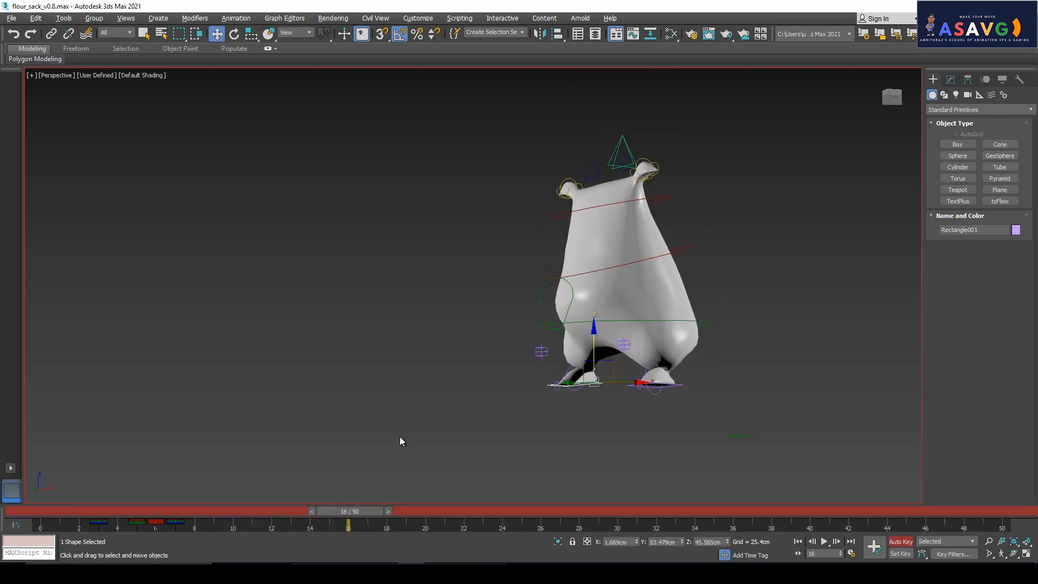
pyautogui.moveTo(451, 439); pyautogui.dragTo(310, 456, button='middle')
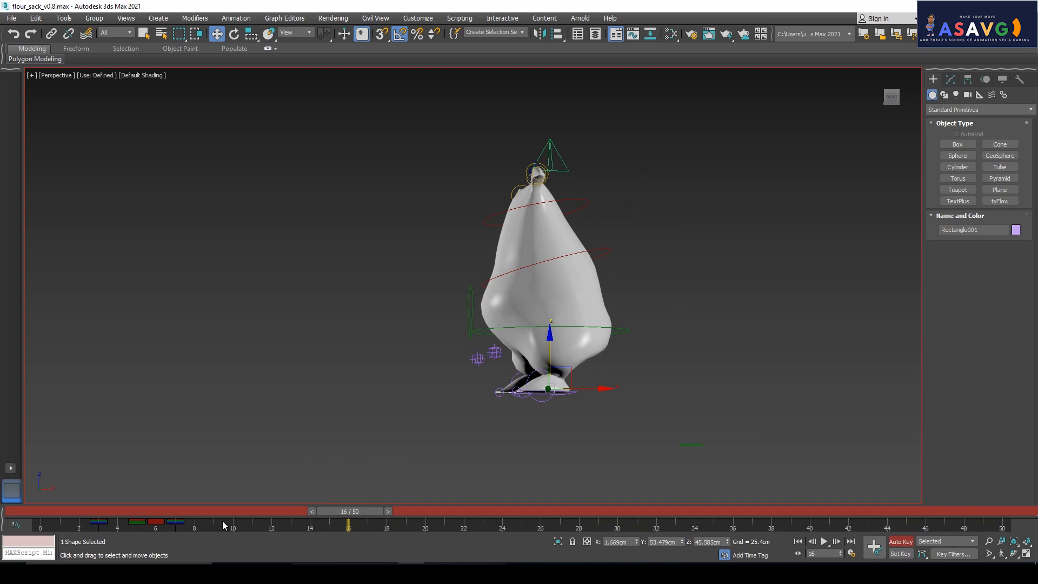
pyautogui.moveTo(206, 513); pyautogui.dragTo(434, 521)
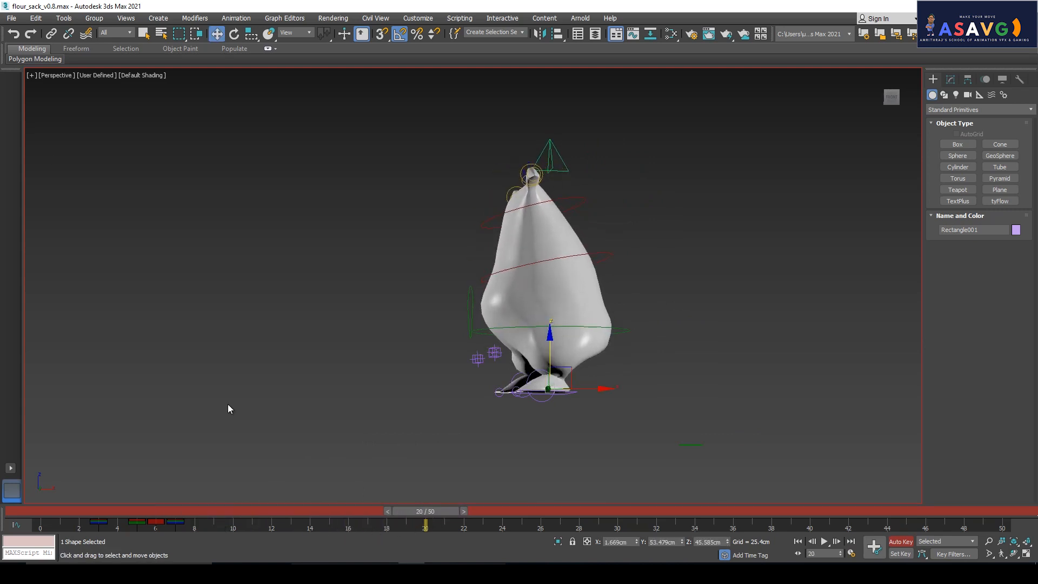
# - Create a preview animation from the current side view, watch it full screen and close the player
pyautogui.click(31, 75)
pyautogui.moveTo(72, 185)
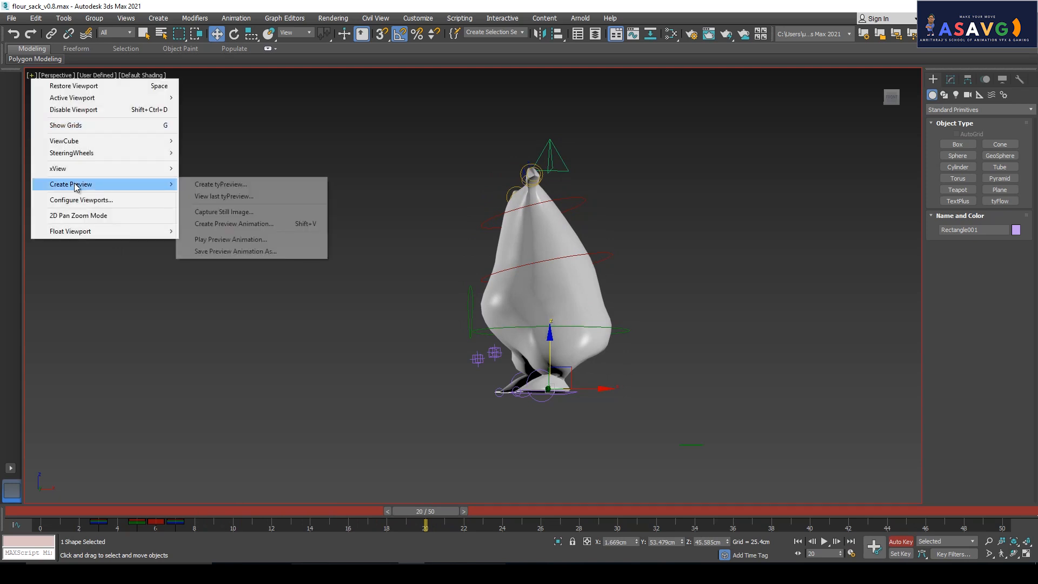
pyautogui.click(243, 224)
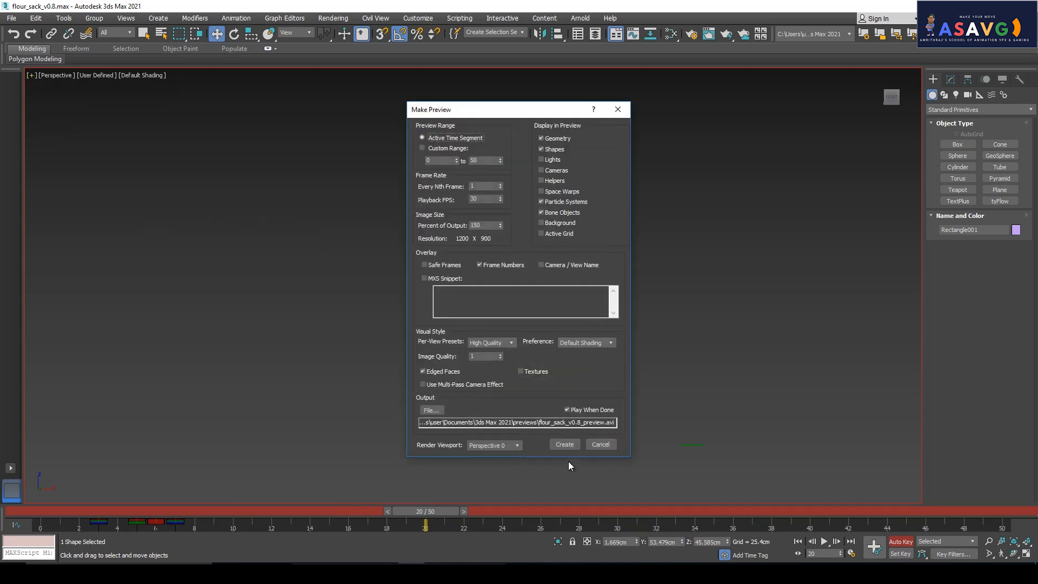
pyautogui.click(569, 443)
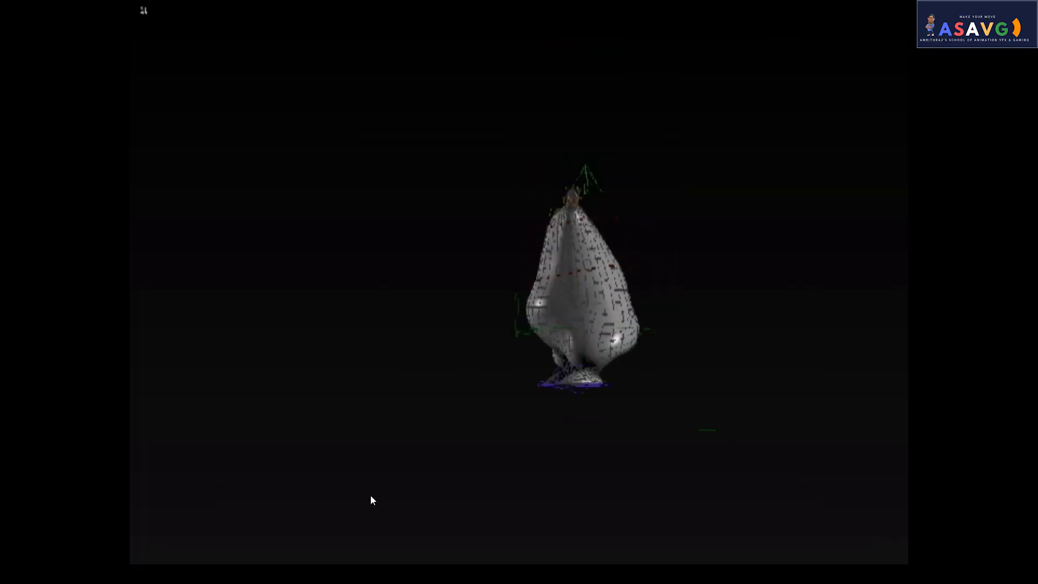
pyautogui.doubleClick(538, 383)
pyautogui.click(679, 119)
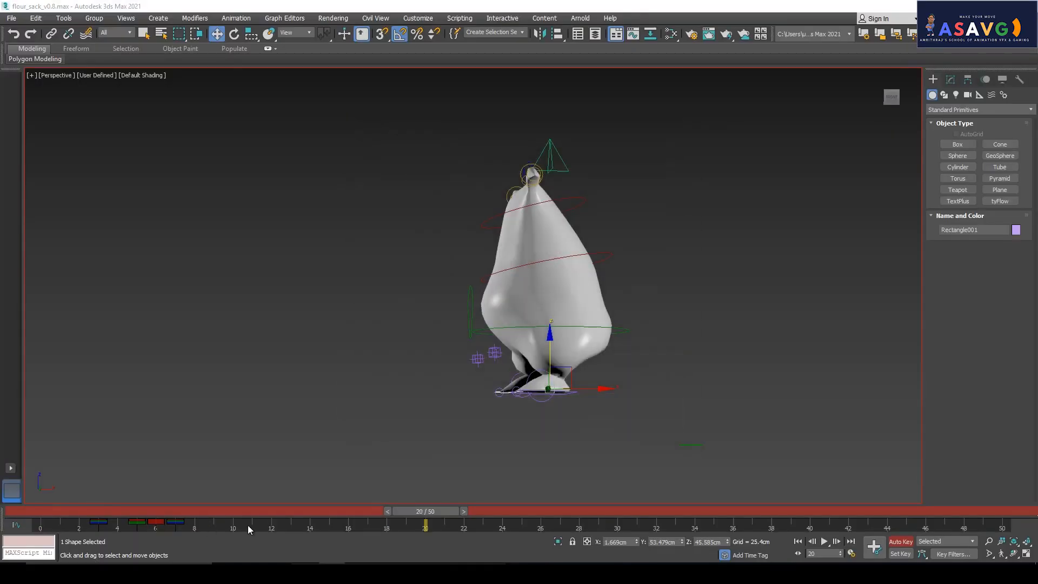
# - Raise both red upper-body ring controls slightly at frame 5
pyautogui.moveTo(91, 511); pyautogui.dragTo(141, 511)
pyautogui.keyDown('alt'); pyautogui.moveTo(604, 382); pyautogui.dragTo(573, 257, button='middle'); pyautogui.keyUp('alt')
pyautogui.click(569, 204)
pyautogui.keyDown('alt'); pyautogui.moveTo(569, 204); pyautogui.dragTo(517, 246, button='middle'); pyautogui.keyUp('alt')
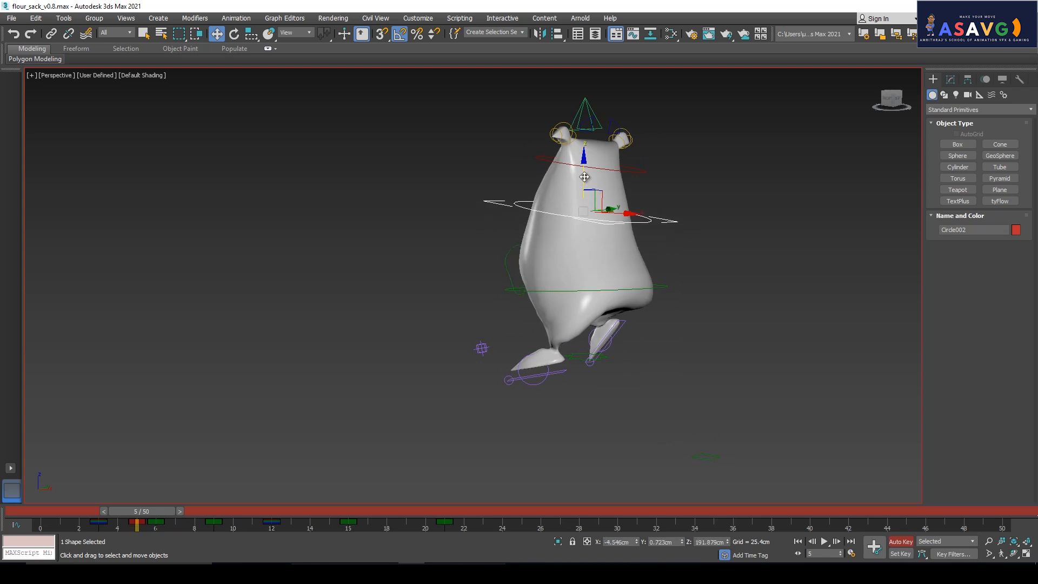
pyautogui.keyDown('ctrl'); pyautogui.click(611, 169); pyautogui.keyUp('ctrl')
pyautogui.moveTo(585, 171); pyautogui.dragTo(590, 144)
# - Review how the upper body moves between frames 5 and 21 by scrubbing the timeline
pyautogui.moveTo(134, 507); pyautogui.dragTo(163, 515)
pyautogui.press('w')
pyautogui.moveTo(373, 396); pyautogui.dragTo(382, 317, button='middle')
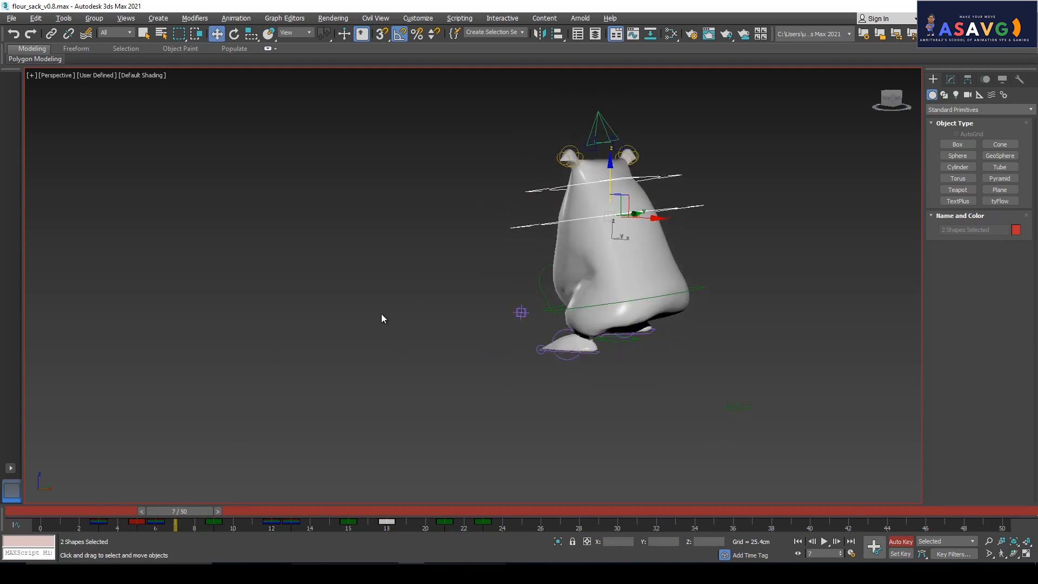
pyautogui.moveTo(165, 513); pyautogui.dragTo(269, 515)
pyautogui.press('w')
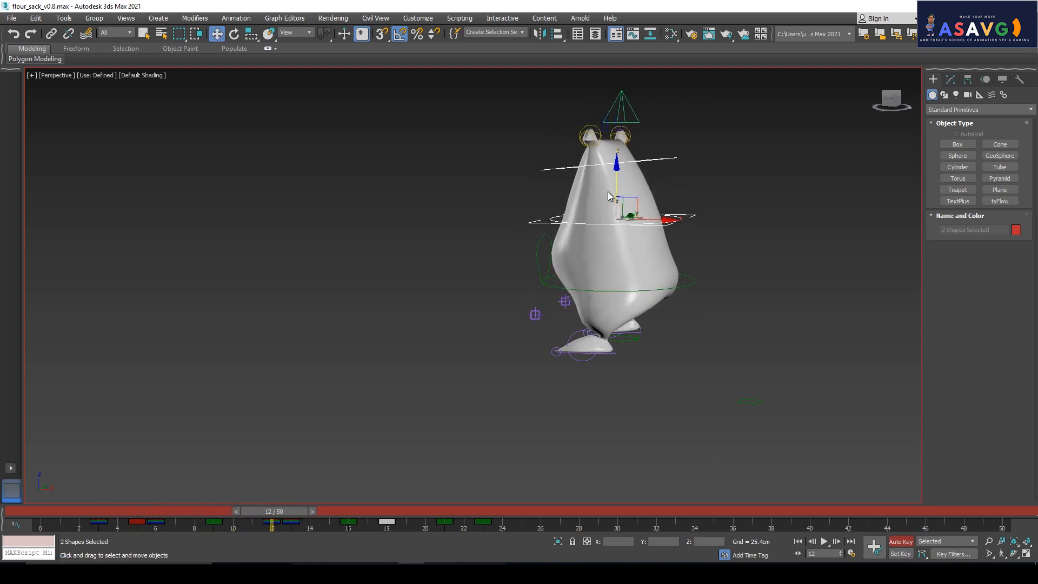
pyautogui.moveTo(281, 510); pyautogui.dragTo(445, 512)
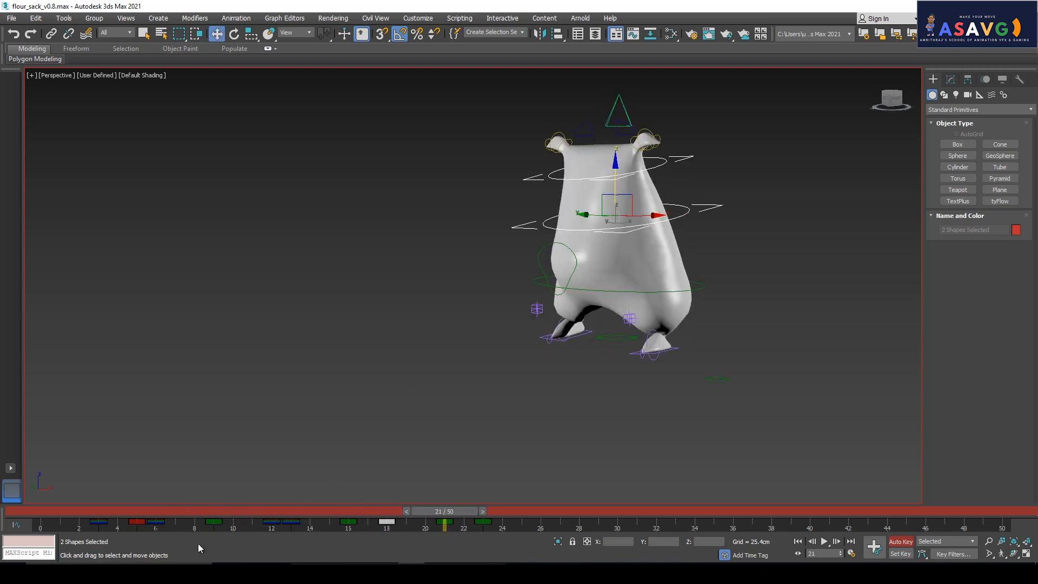
pyautogui.moveTo(161, 512); pyautogui.dragTo(301, 505)
pyautogui.press('w')
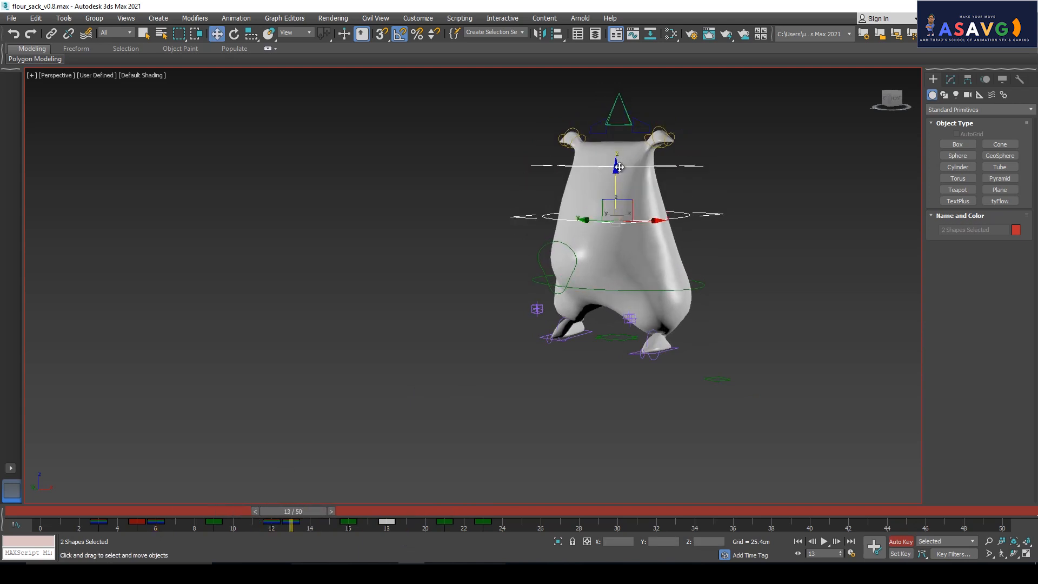
# - Lower both upper-body ring controls slightly at frame 16
pyautogui.press('q')
pyautogui.moveTo(272, 511); pyautogui.dragTo(324, 505)
pyautogui.press('w')
pyautogui.moveTo(613, 167); pyautogui.dragTo(614, 173)
pyautogui.moveTo(337, 503)
pyautogui.mouseDown()
pyautogui.moveTo(322, 510)
pyautogui.moveTo(430, 512)
pyautogui.moveTo(219, 521)
pyautogui.moveTo(294, 508)
pyautogui.moveTo(362, 529)
pyautogui.moveTo(332, 514)
pyautogui.mouseUp()
pyautogui.press('w')
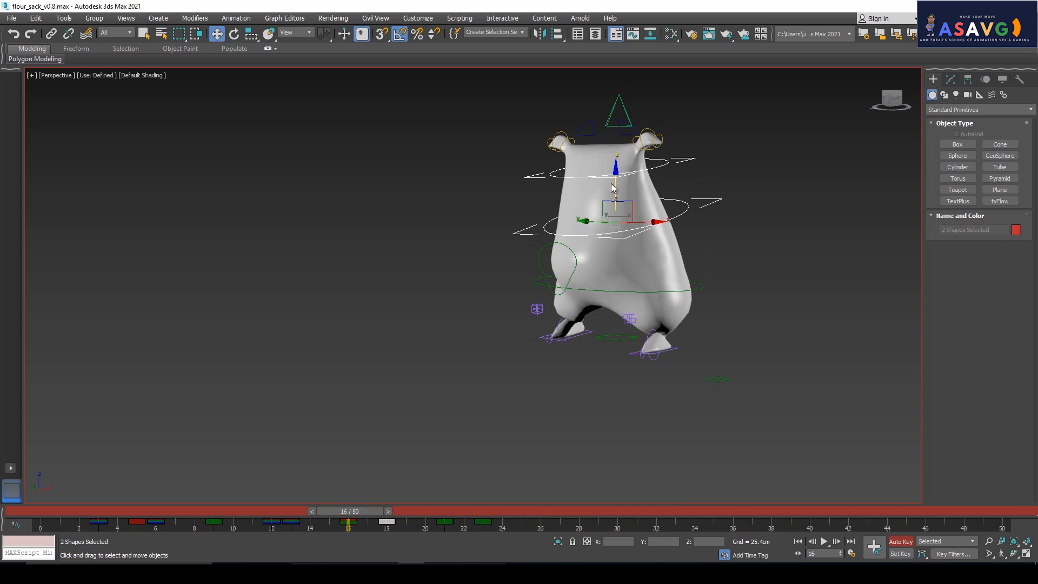
pyautogui.moveTo(614, 187); pyautogui.dragTo(616, 188)
# - Raise both upper-body ring controls slightly at frame 20 and lower them slightly at frame 23
pyautogui.moveTo(348, 514); pyautogui.dragTo(425, 520)
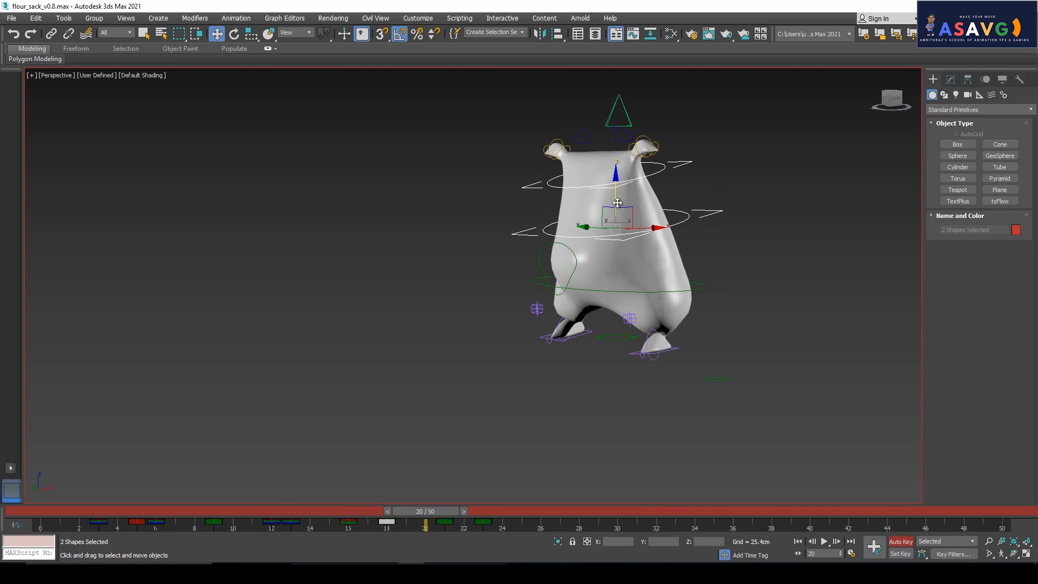
pyautogui.moveTo(617, 203); pyautogui.dragTo(618, 196)
pyautogui.moveTo(439, 511); pyautogui.dragTo(483, 511)
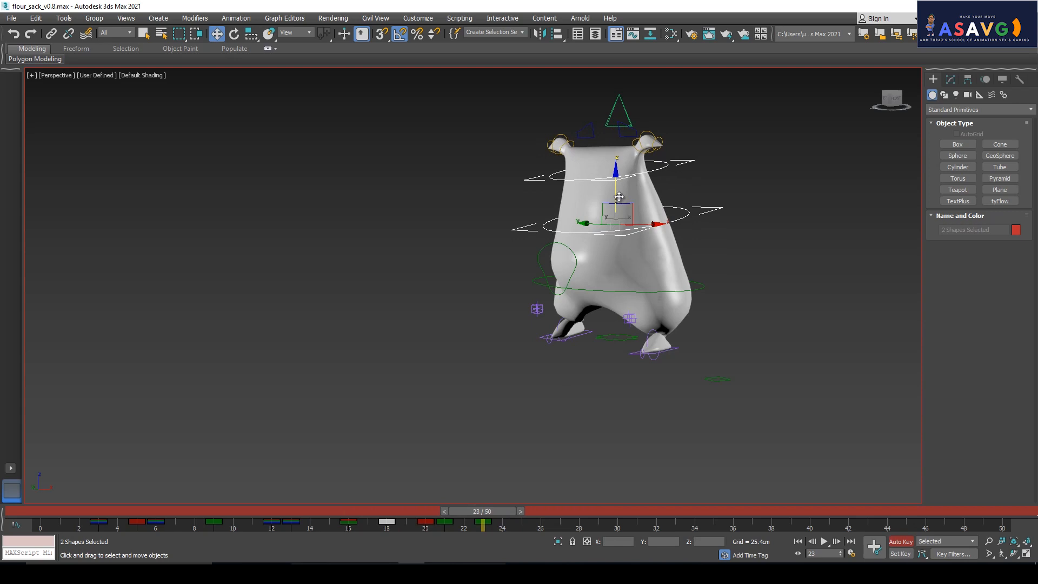
pyautogui.moveTo(617, 198); pyautogui.dragTo(618, 200)
pyautogui.moveTo(480, 518)
pyautogui.mouseDown()
pyautogui.moveTo(232, 511)
pyautogui.moveTo(355, 489)
pyautogui.moveTo(476, 512)
pyautogui.moveTo(149, 536)
pyautogui.moveTo(254, 511)
pyautogui.moveTo(371, 508)
pyautogui.moveTo(218, 504)
pyautogui.moveTo(277, 497)
pyautogui.moveTo(375, 549)
pyautogui.moveTo(406, 511)
pyautogui.moveTo(464, 511)
pyautogui.mouseUp()
pyautogui.press('w')
pyautogui.moveTo(563, 351); pyautogui.dragTo(443, 379, button='middle')
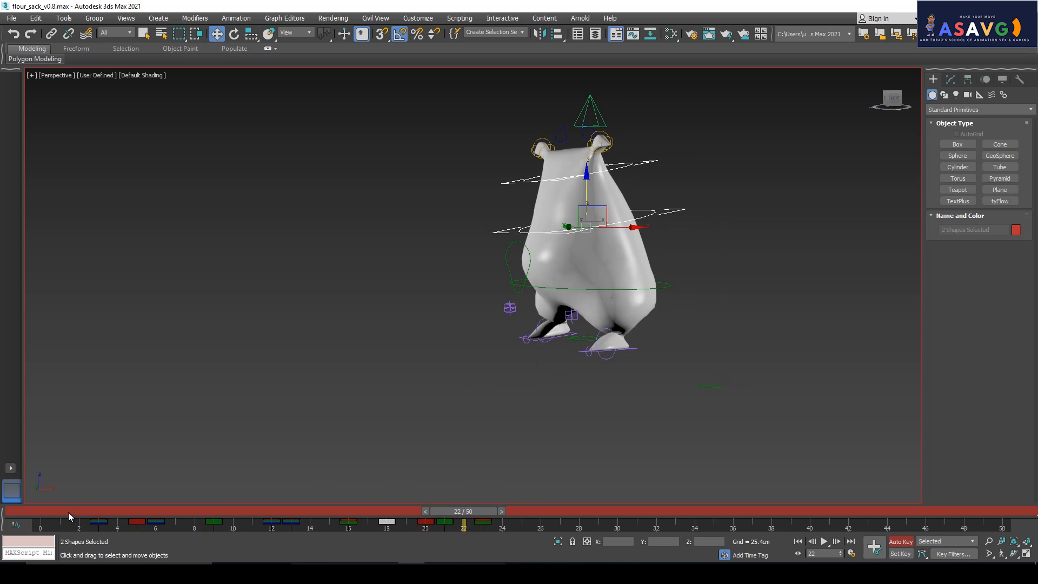
# - Frame the whole drop from the side starting at frame 0, create a preview animation, watch it enlarged and close it
pyautogui.moveTo(68, 512); pyautogui.dragTo(2, 517)
pyautogui.moveTo(380, 336); pyautogui.dragTo(406, 422, button='middle')
pyautogui.moveTo(453, 328); pyautogui.dragTo(406, 377, button='middle')
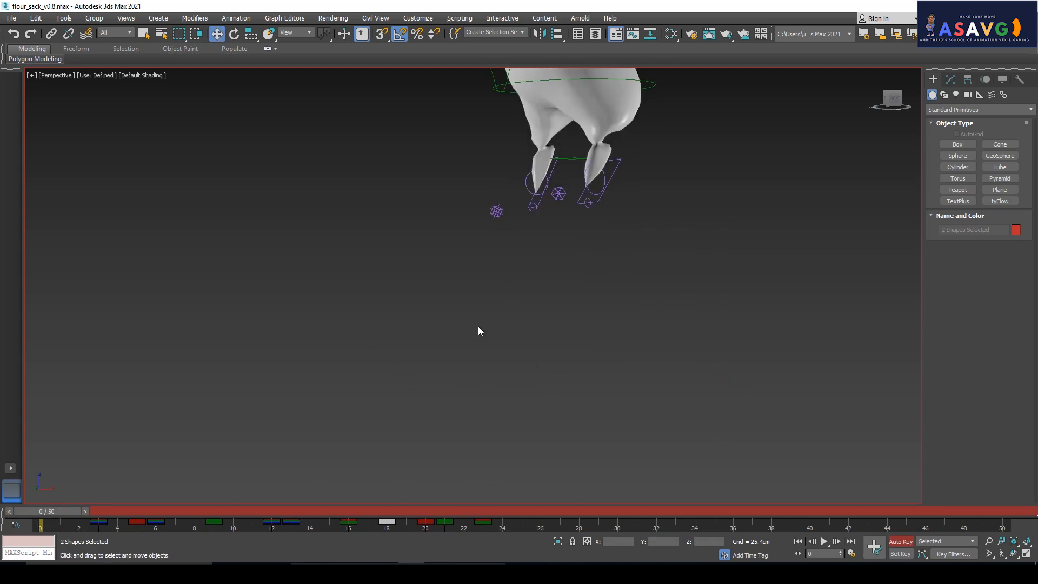
pyautogui.scroll(-3, 478, 330)
pyautogui.keyDown('alt'); pyautogui.moveTo(524, 359); pyautogui.dragTo(475, 377, button='middle'); pyautogui.keyUp('alt')
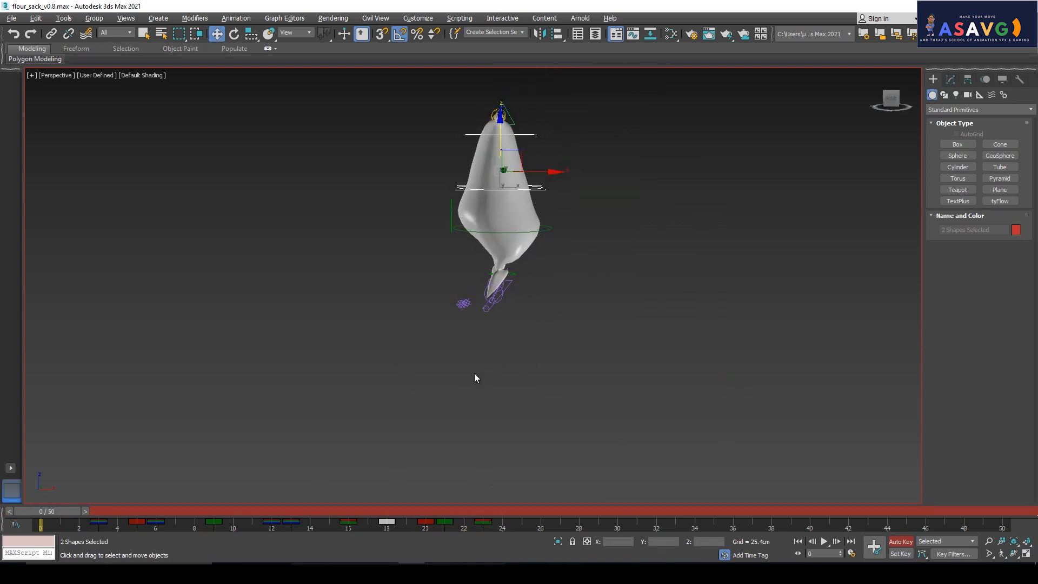
pyautogui.moveTo(289, 173); pyautogui.dragTo(303, 204, button='middle')
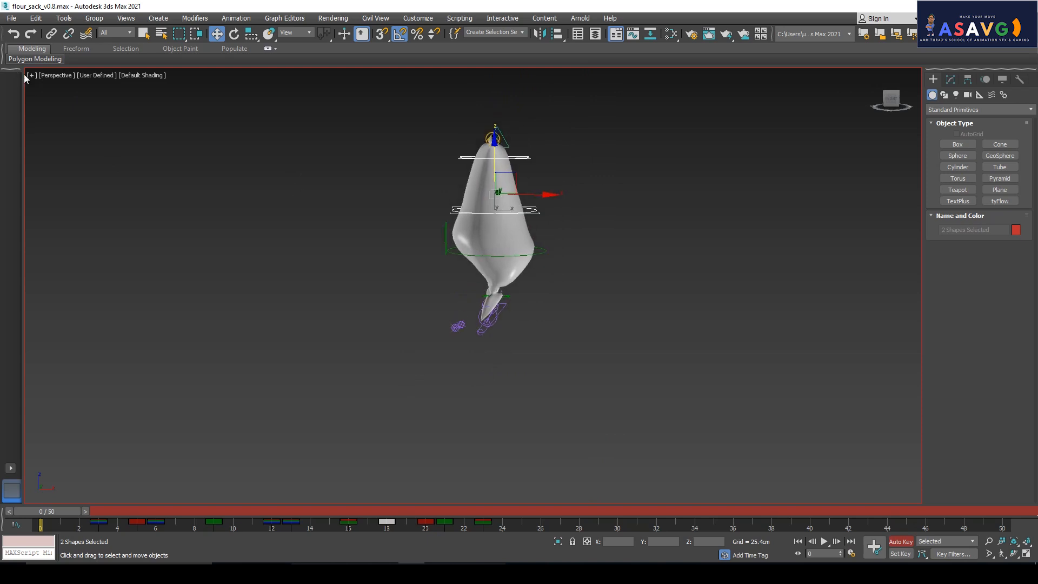
pyautogui.click(31, 75)
pyautogui.moveTo(69, 187)
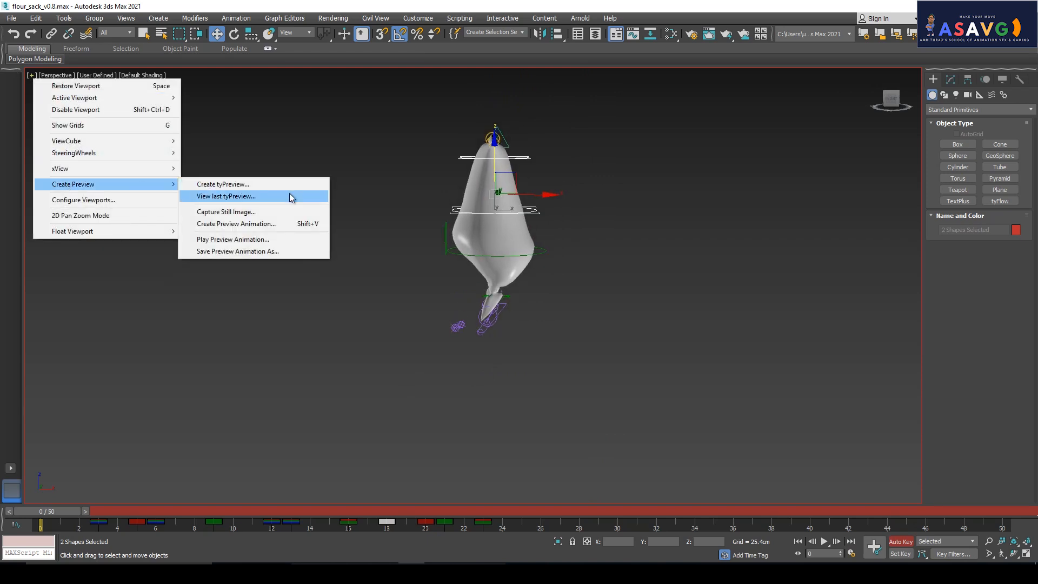
pyautogui.click(250, 224)
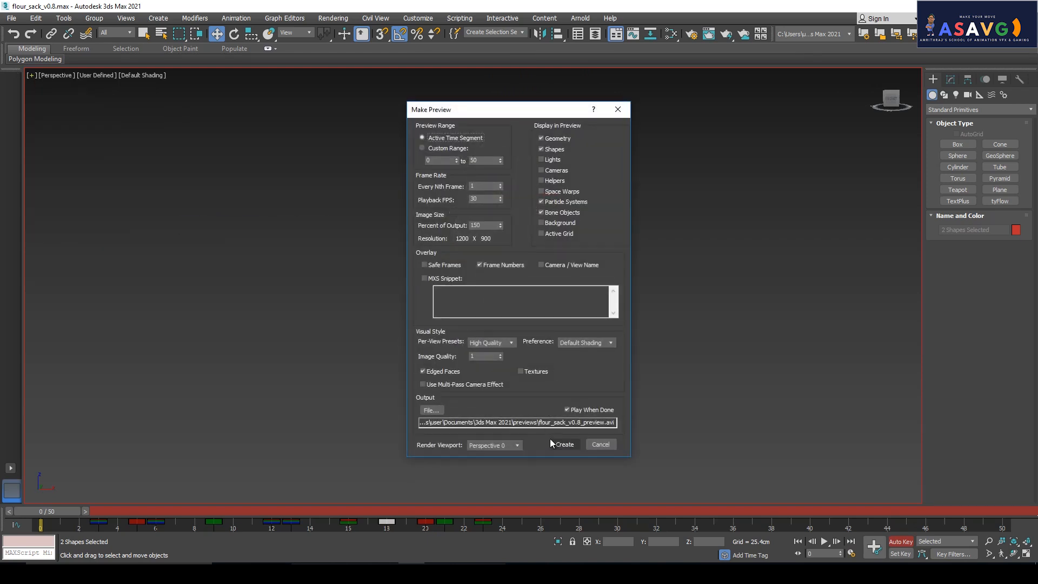
pyautogui.click(550, 440)
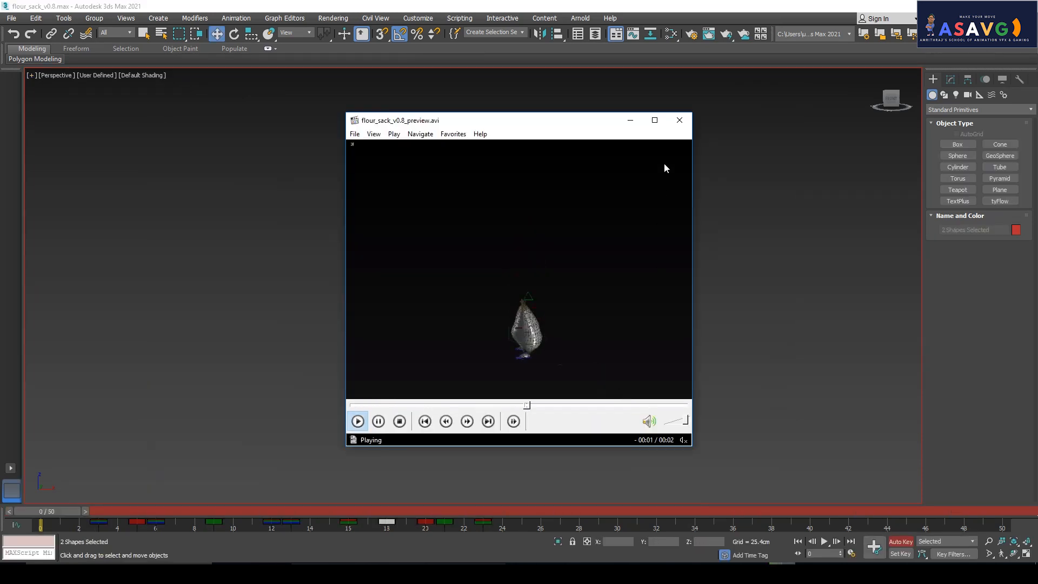
pyautogui.click(654, 121)
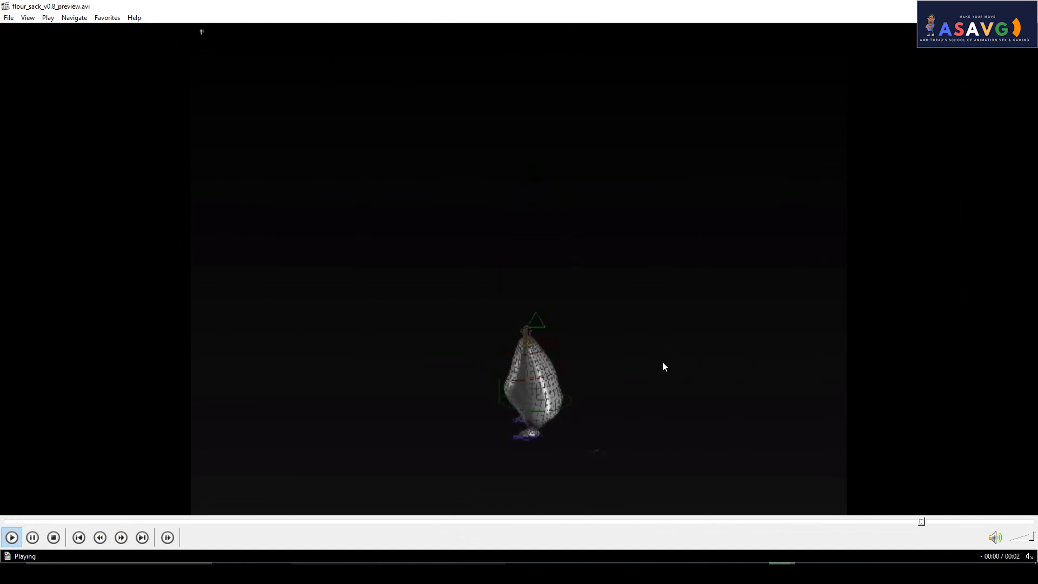
pyautogui.click(1025, 5)
# - Check the landing and settle poses up close by scrubbing between frames 0 and 20
pyautogui.moveTo(550, 352); pyautogui.dragTo(553, 375, button='middle')
pyautogui.moveTo(64, 516); pyautogui.dragTo(255, 511)
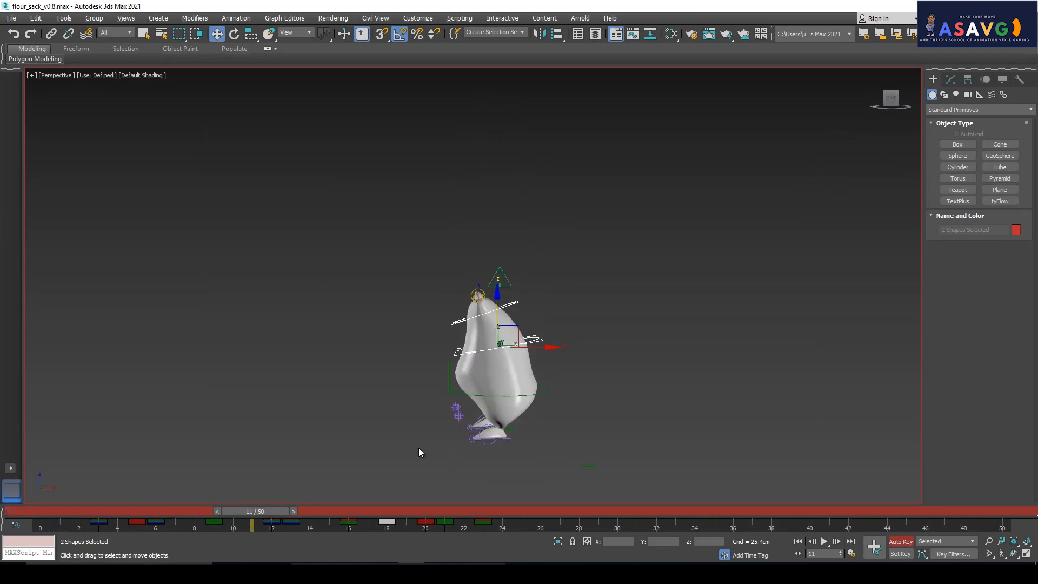
pyautogui.scroll(5, 420, 447)
pyautogui.moveTo(245, 511); pyautogui.dragTo(368, 487)
pyautogui.press('w')
pyautogui.press('.')
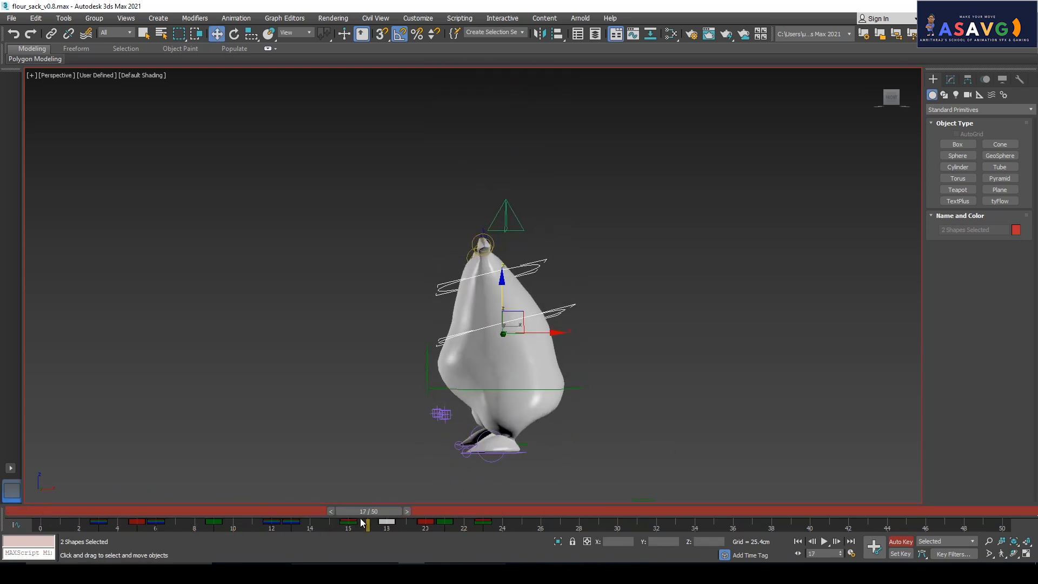
pyautogui.moveTo(376, 515); pyautogui.dragTo(49, 511)
pyautogui.scroll(-5, 502, 412)
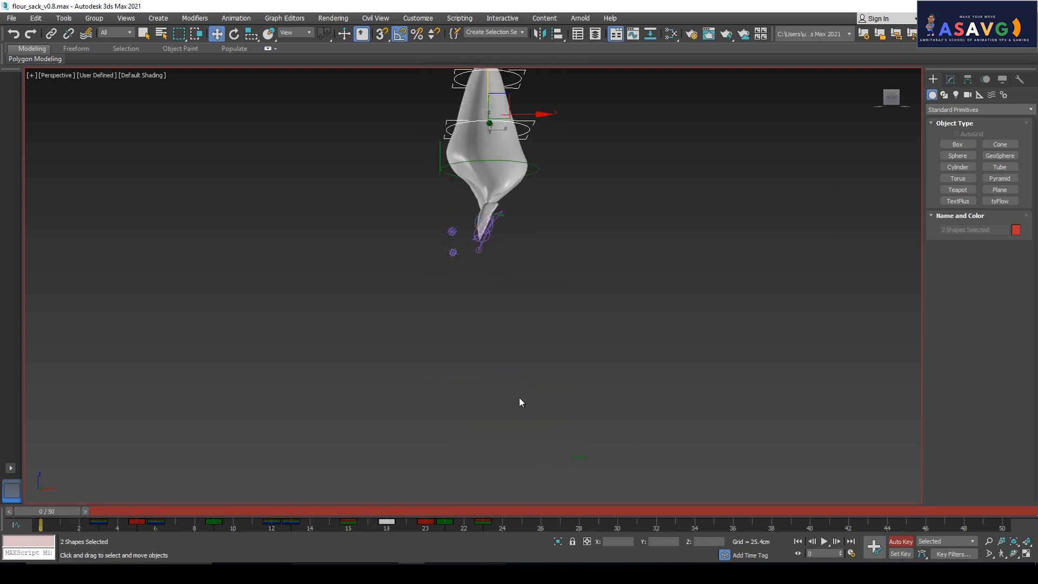
pyautogui.moveTo(344, 511); pyautogui.dragTo(449, 508)
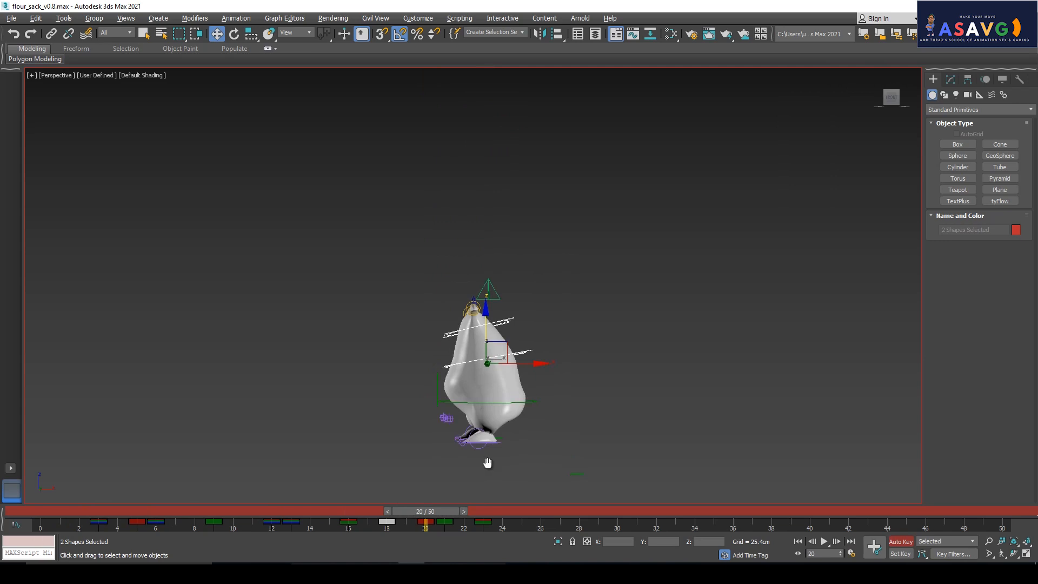
# - Create another side-view preview of the revised upper-body motion, play it enlarged and close the player
pyautogui.click(30, 76)
pyautogui.moveTo(92, 186)
pyautogui.click(235, 223)
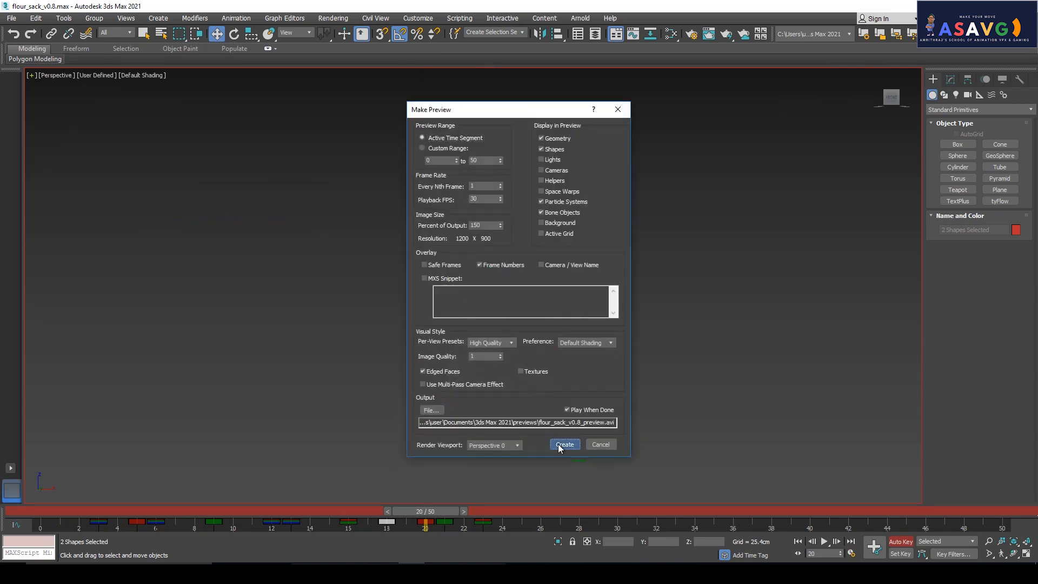
pyautogui.click(561, 444)
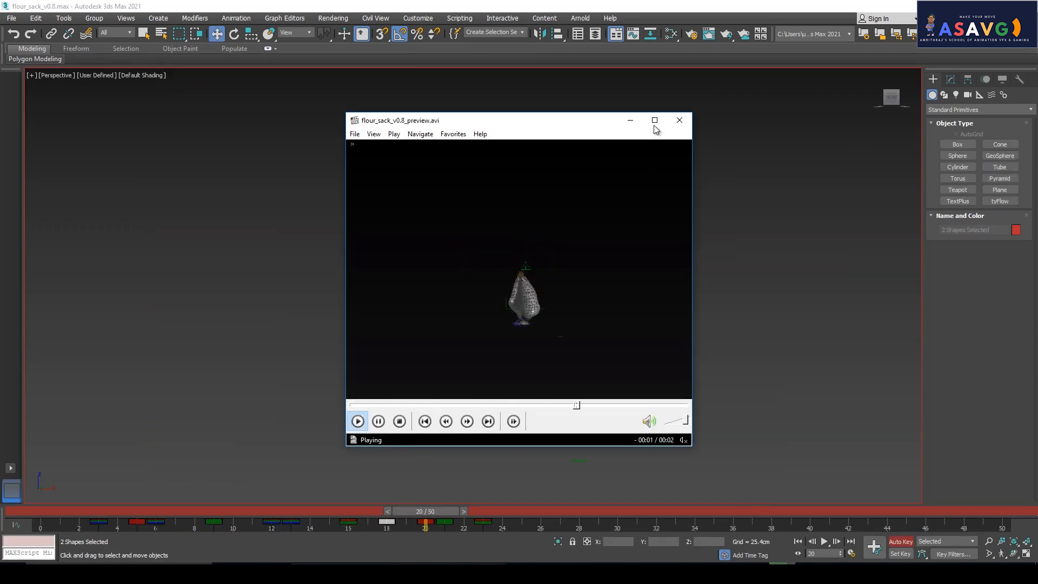
pyautogui.click(654, 122)
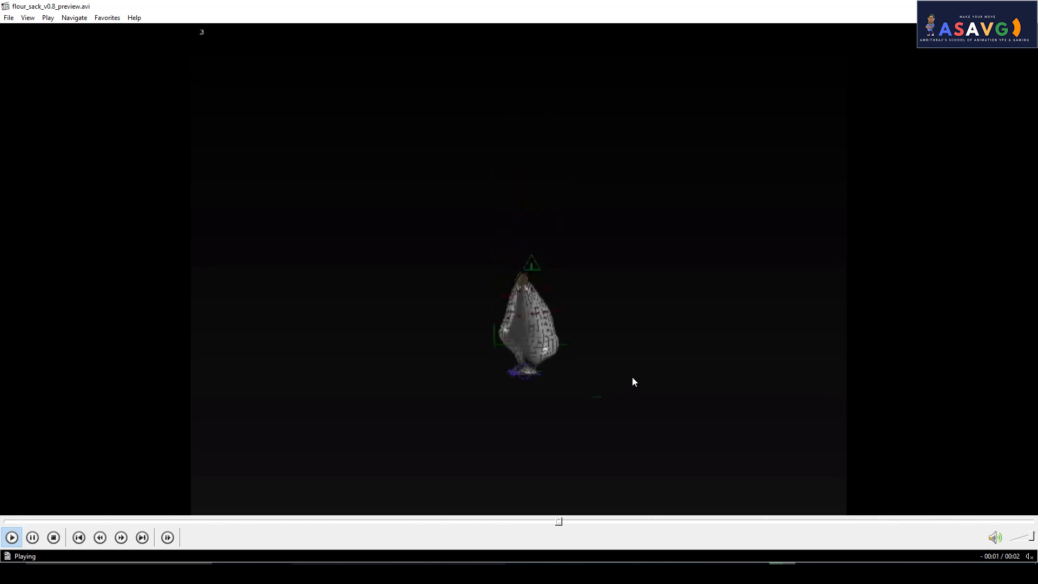
pyautogui.click(1026, 4)
# - Turn the view toward the sack's front, create a preview animation from there, play it enlarged and close it
pyautogui.keyDown('alt'); pyautogui.moveTo(431, 317); pyautogui.dragTo(484, 350, button='middle'); pyautogui.keyUp('alt')
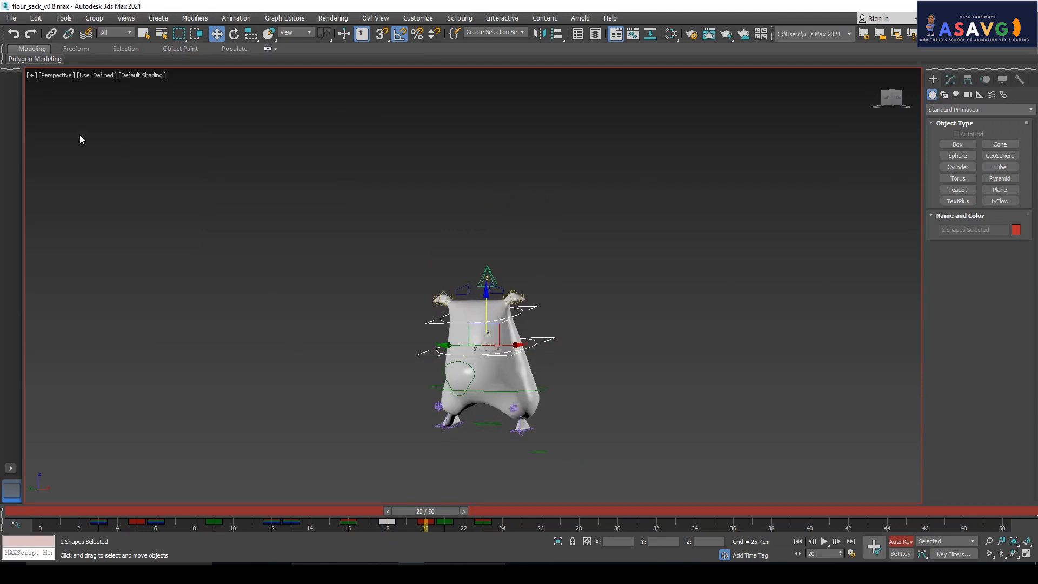
pyautogui.click(34, 76)
pyautogui.moveTo(81, 181)
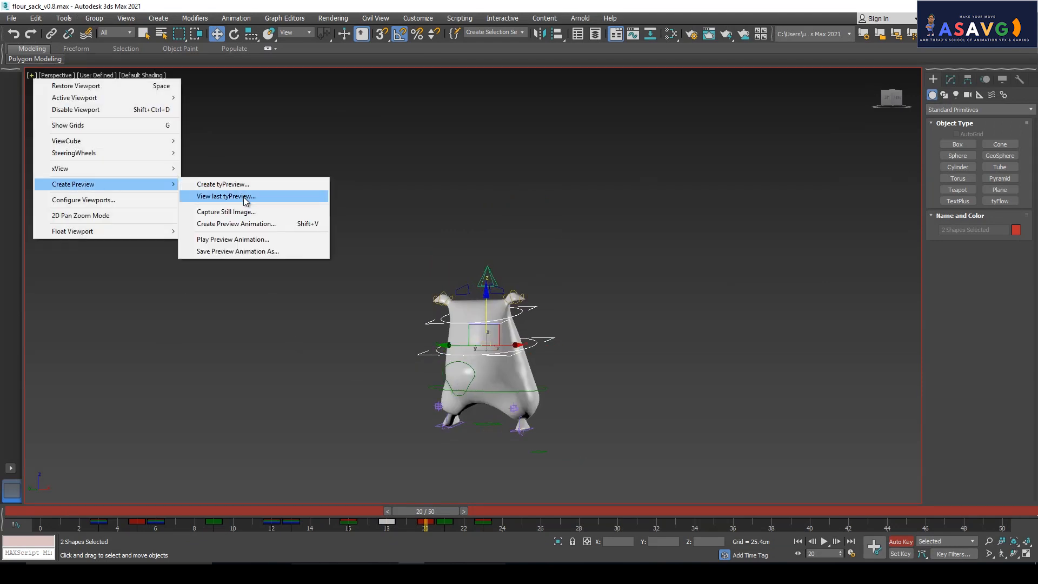
pyautogui.click(243, 225)
pyautogui.click(564, 443)
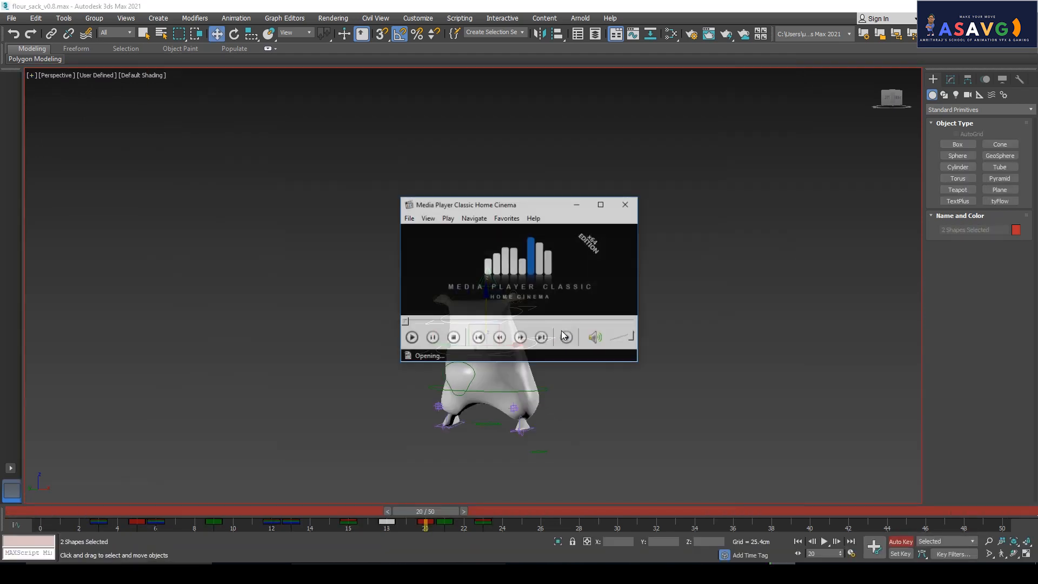
pyautogui.click(655, 121)
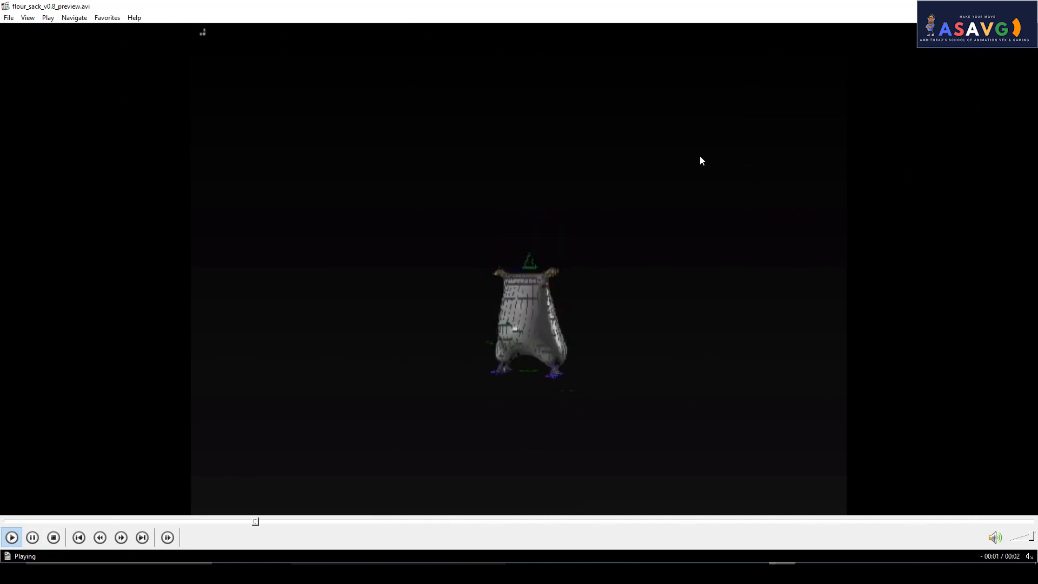
pyautogui.click(1025, 5)
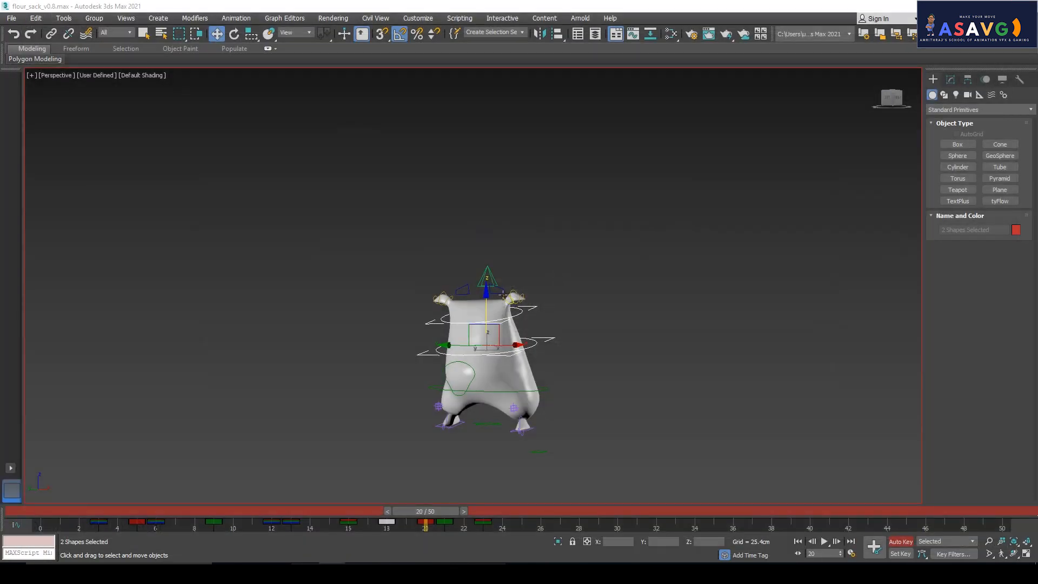
# - Try rotating two of the yellow ring controls on one of the sack's ears at frame 20
pyautogui.scroll(2, 503, 295)
pyautogui.click(531, 310)
pyautogui.press('e')
pyautogui.moveTo(561, 319); pyautogui.dragTo(578, 325)
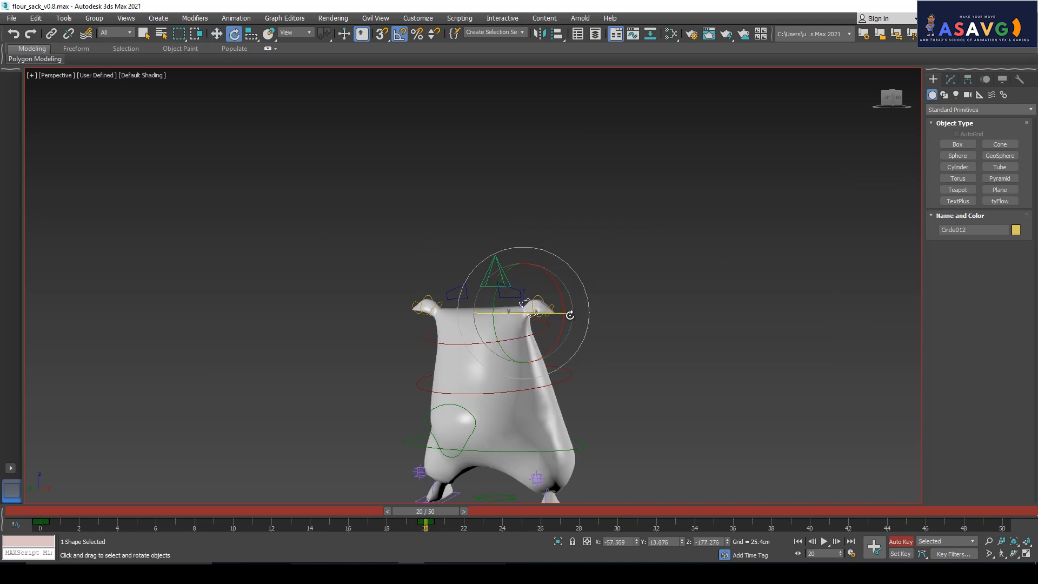
pyautogui.scroll(5, 569, 316)
pyautogui.press('w')
pyautogui.click(623, 318)
pyautogui.press('e')
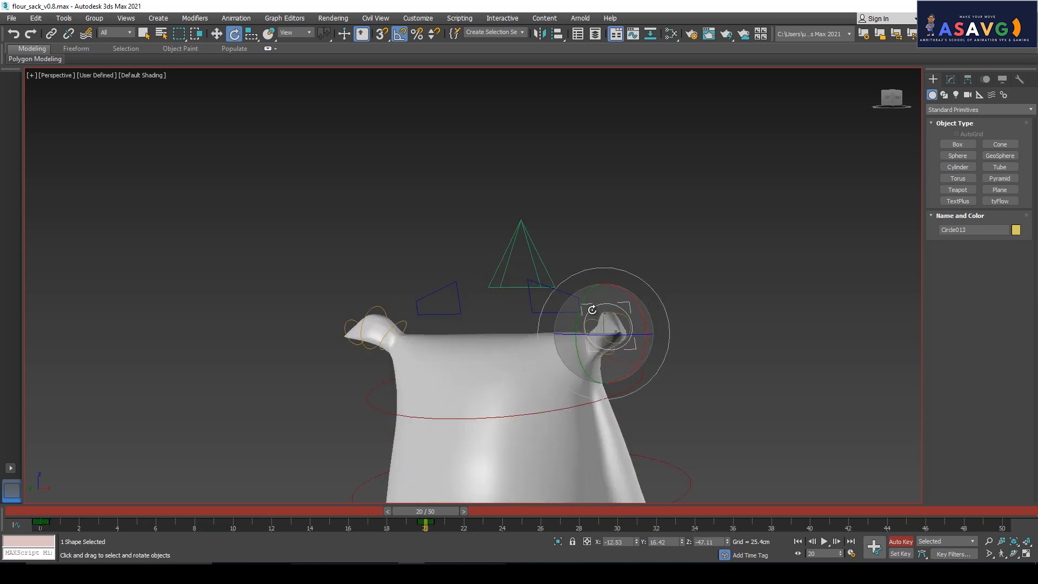
pyautogui.moveTo(592, 310); pyautogui.dragTo(601, 330)
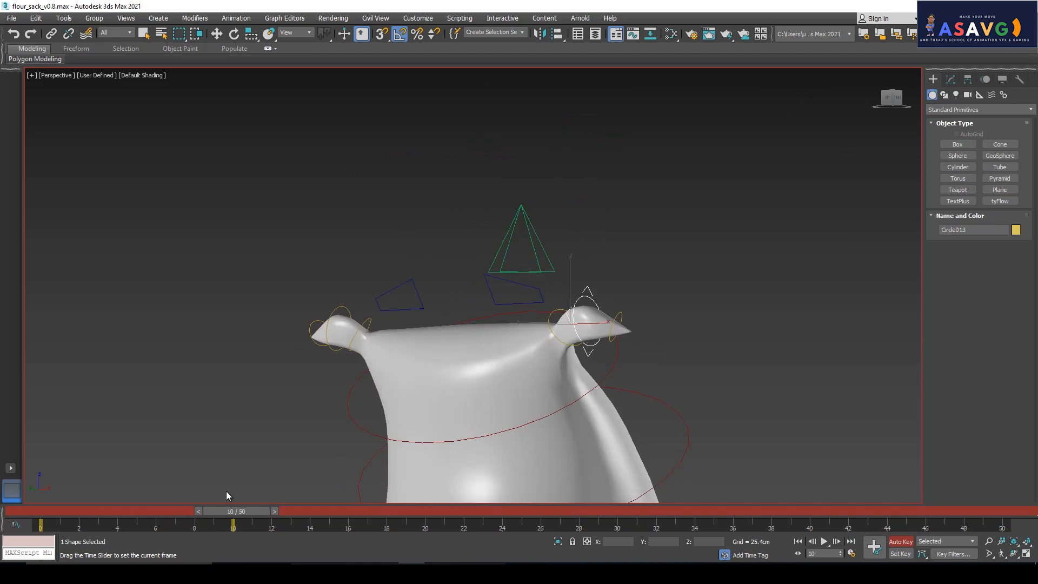